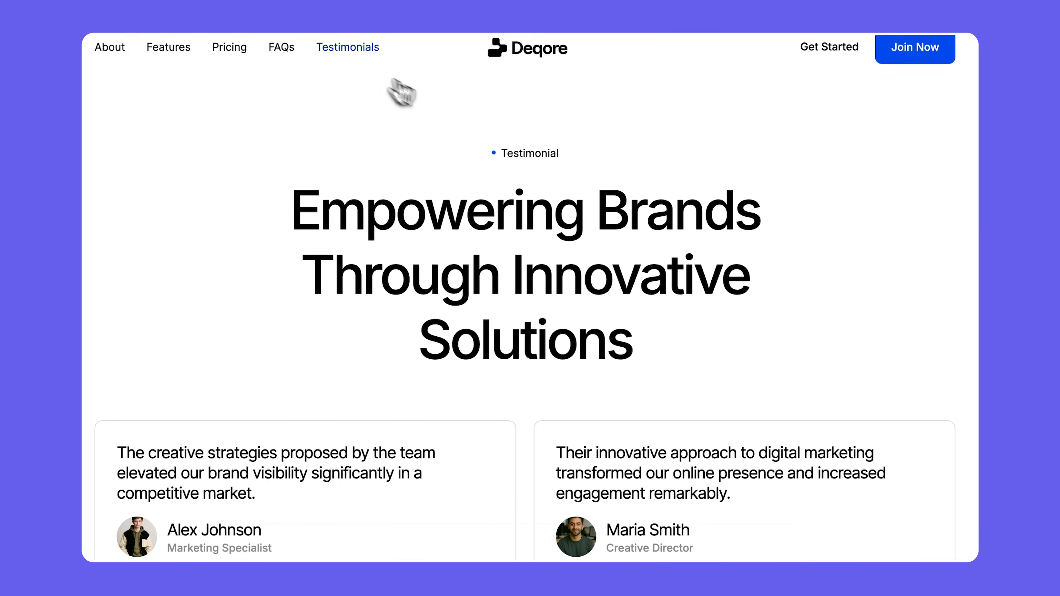
scroll(530, 297, down, 10)
scroll(531, 297, down, 10)
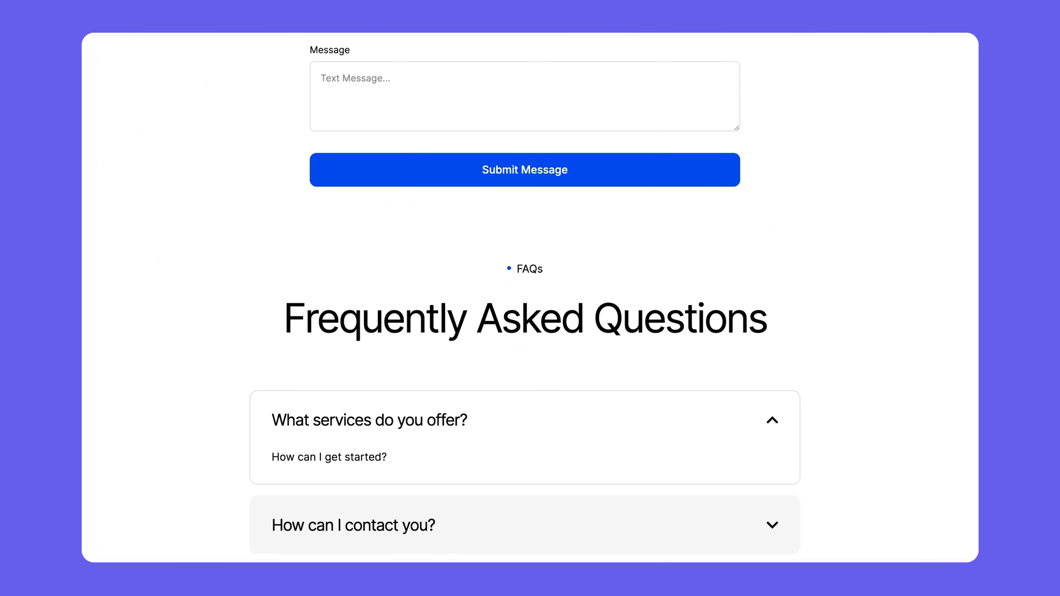
scroll(531, 296, down, 10)
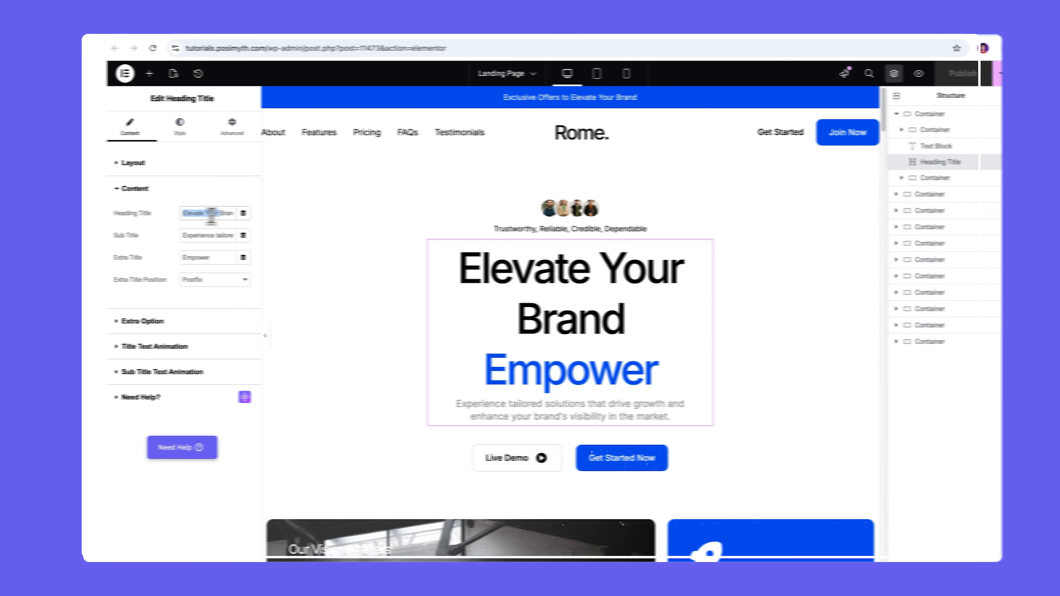
drag(183, 235, 206, 236)
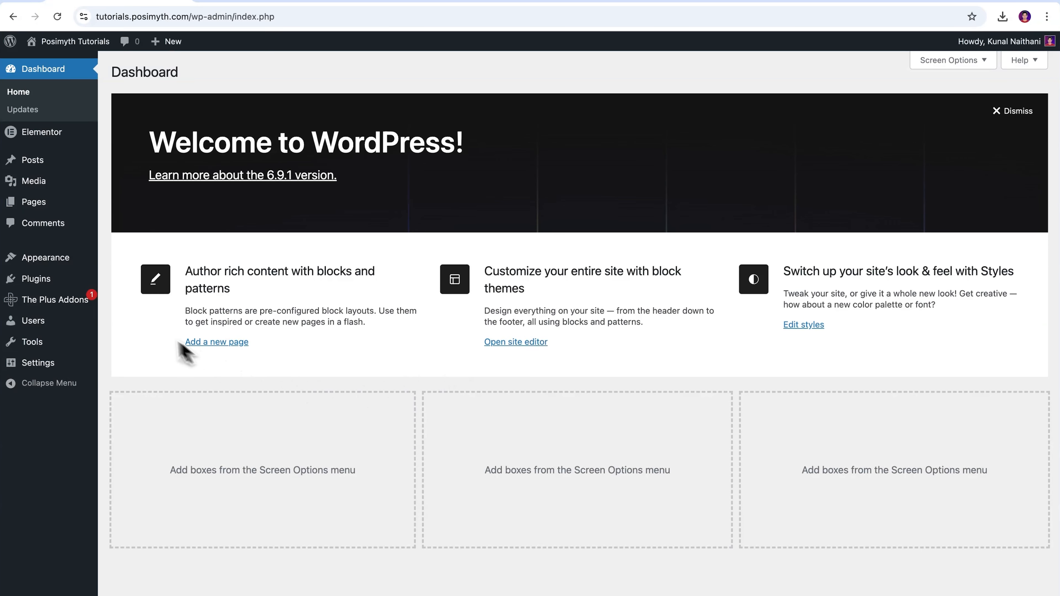
Open The Plus Addons dashboard and start the Import Ready Made Website option.
mouse_move(47, 285)
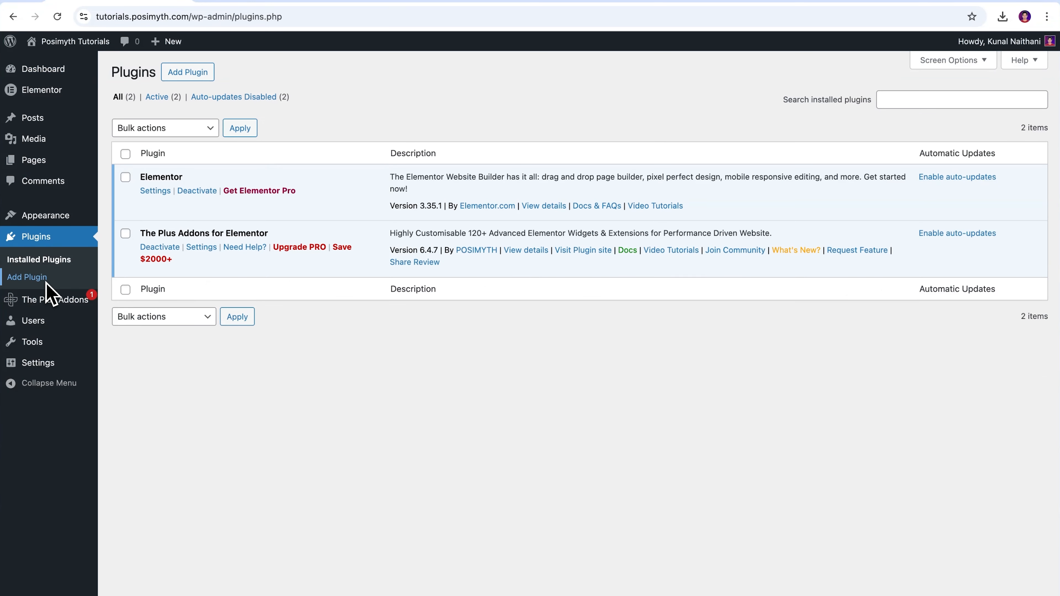
click(125, 155)
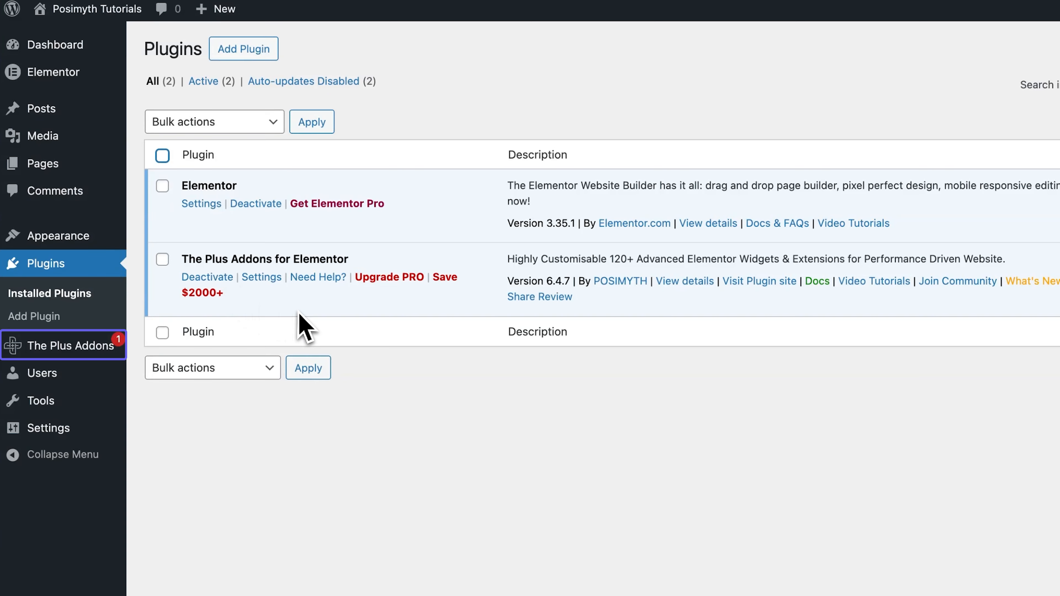
click(69, 352)
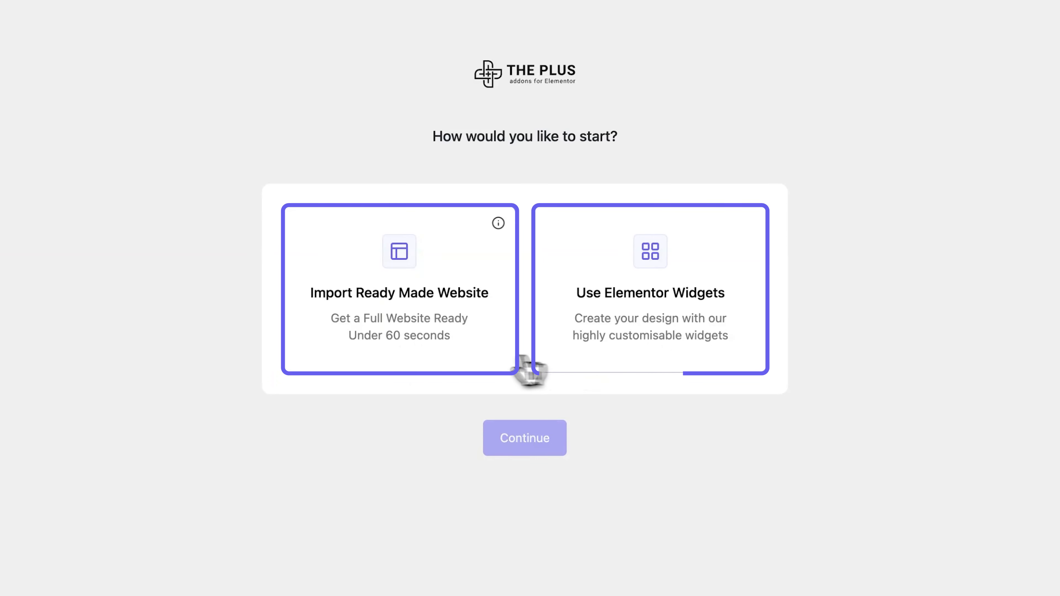
click(381, 340)
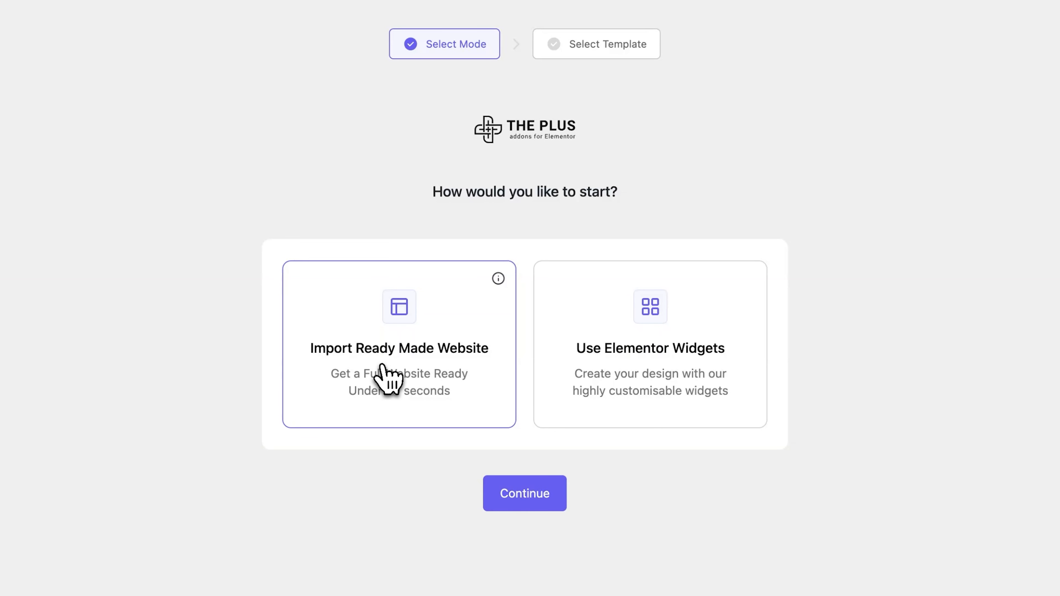
click(510, 500)
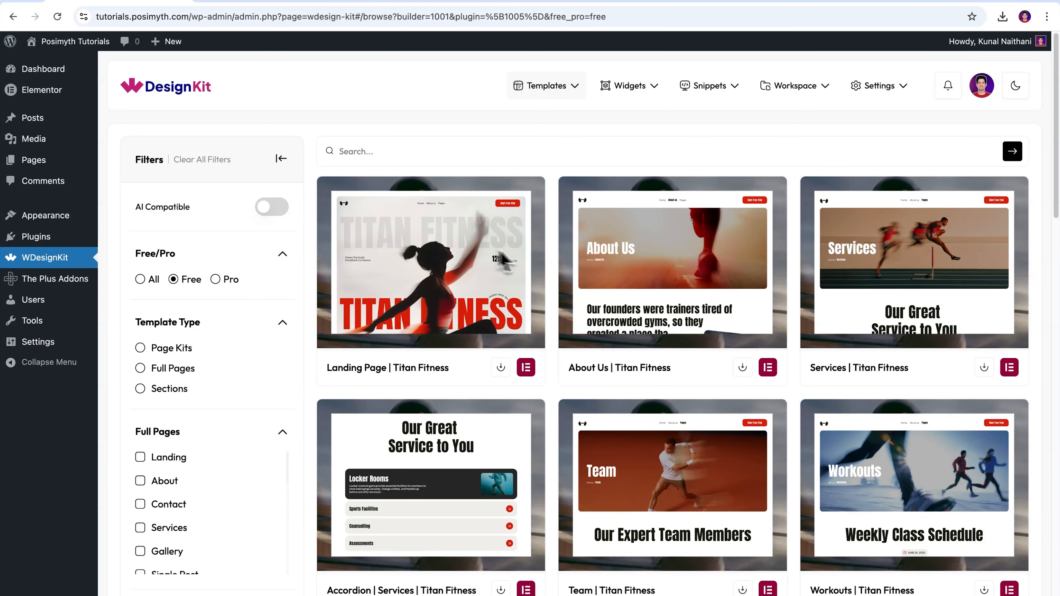
Browse the template library and filter it to the Page Kits template type.
scroll(633, 259, down, 5)
scroll(634, 259, down, 10)
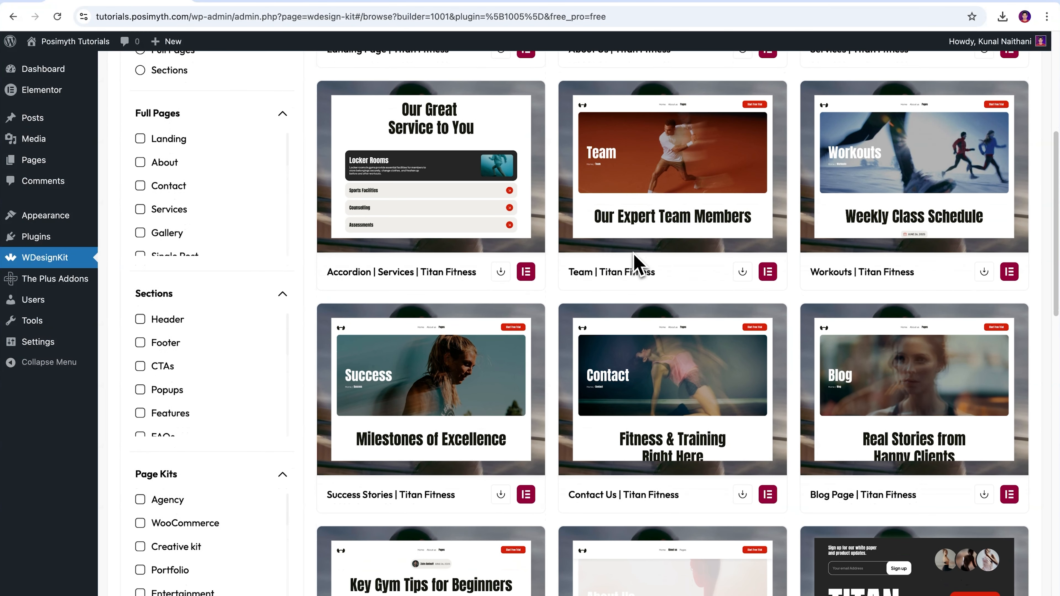
scroll(634, 262, down, 5)
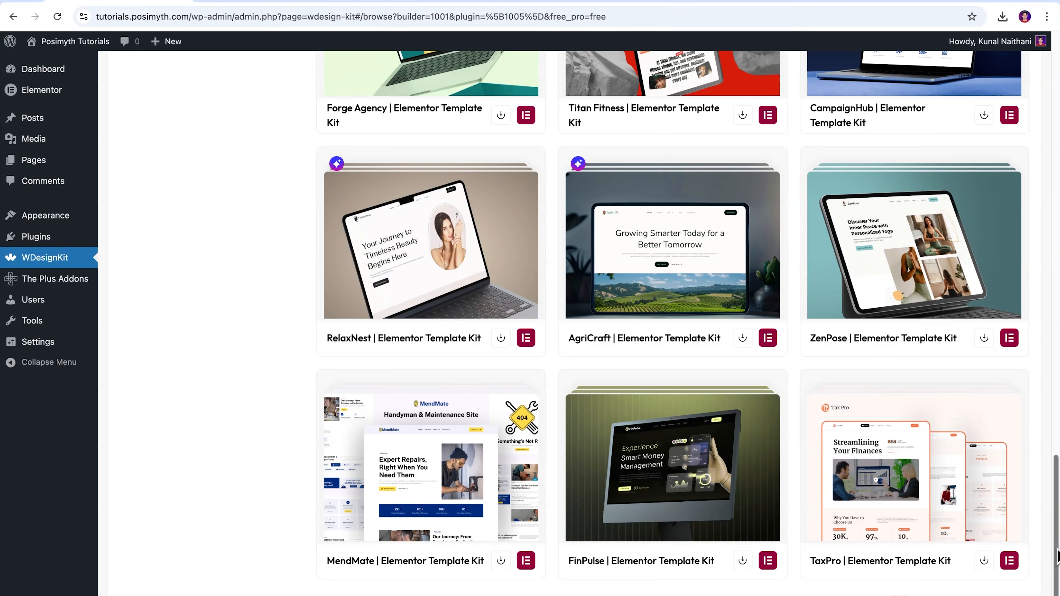
scroll(1057, 555, up, 5)
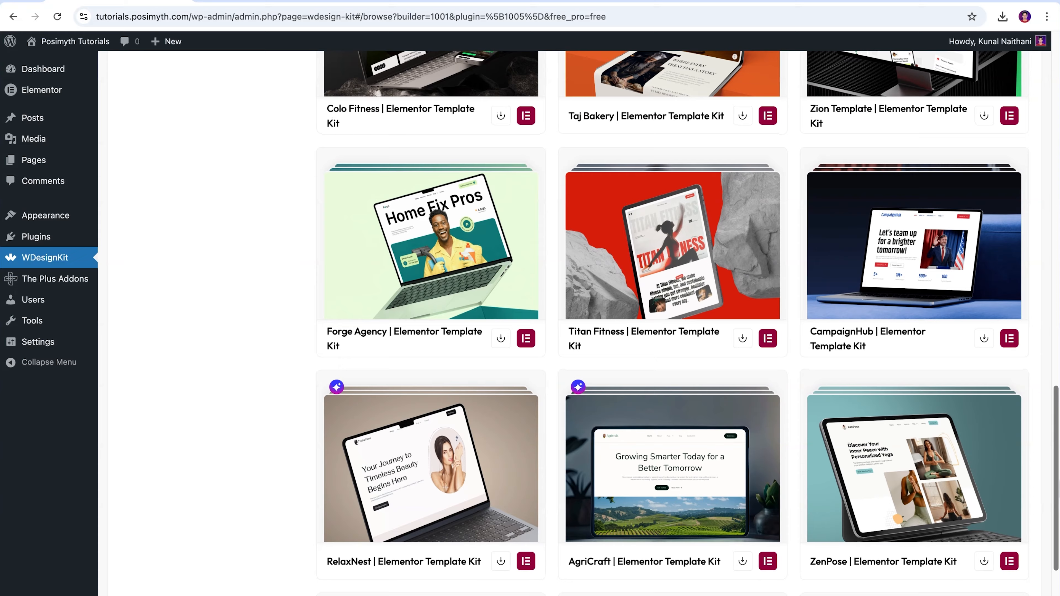
scroll(673, 313, up, 5)
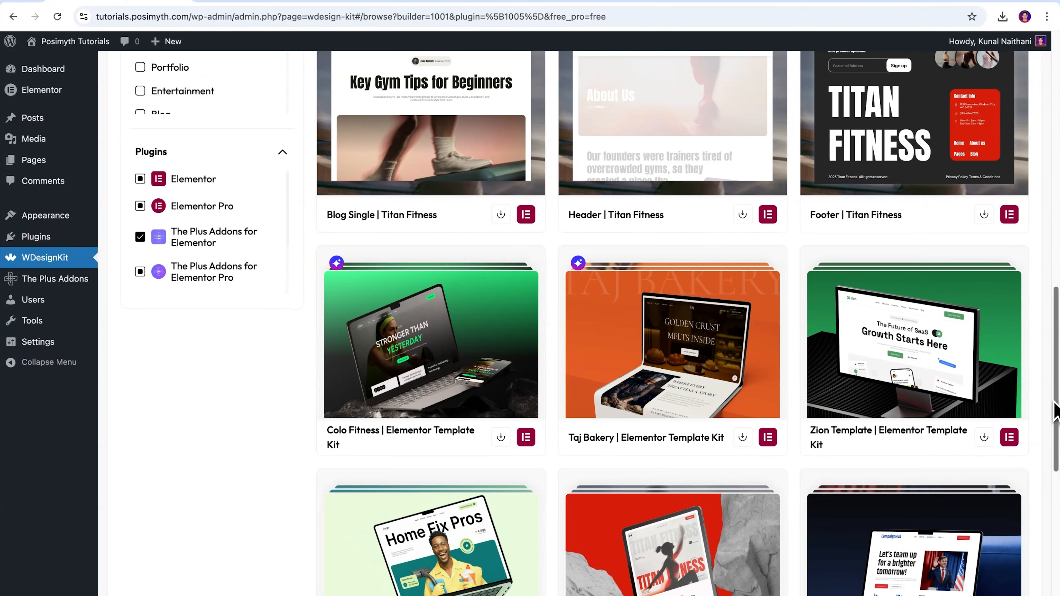
drag(1056, 408, 1056, 11)
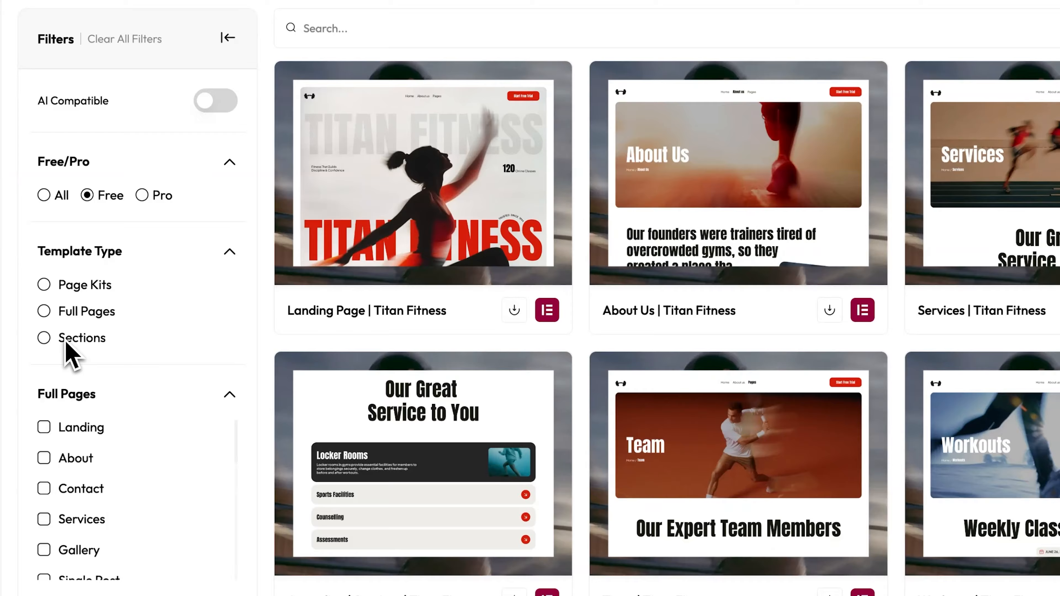
click(43, 285)
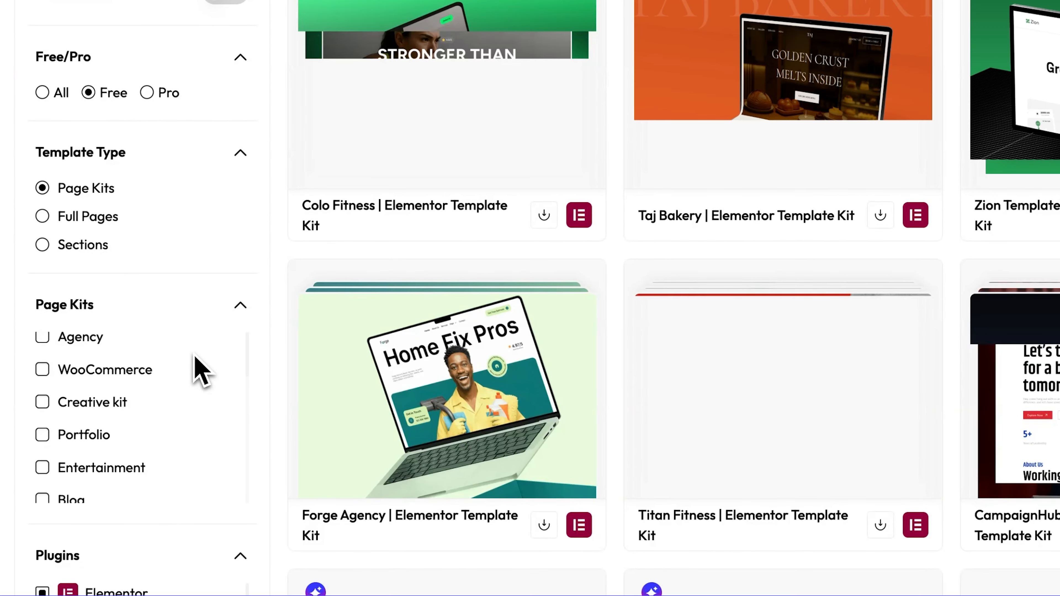
Review the Page Kits categories and plugin filters, then switch the Free/Pro filter to All.
scroll(198, 376, down, 4)
scroll(196, 372, down, 3)
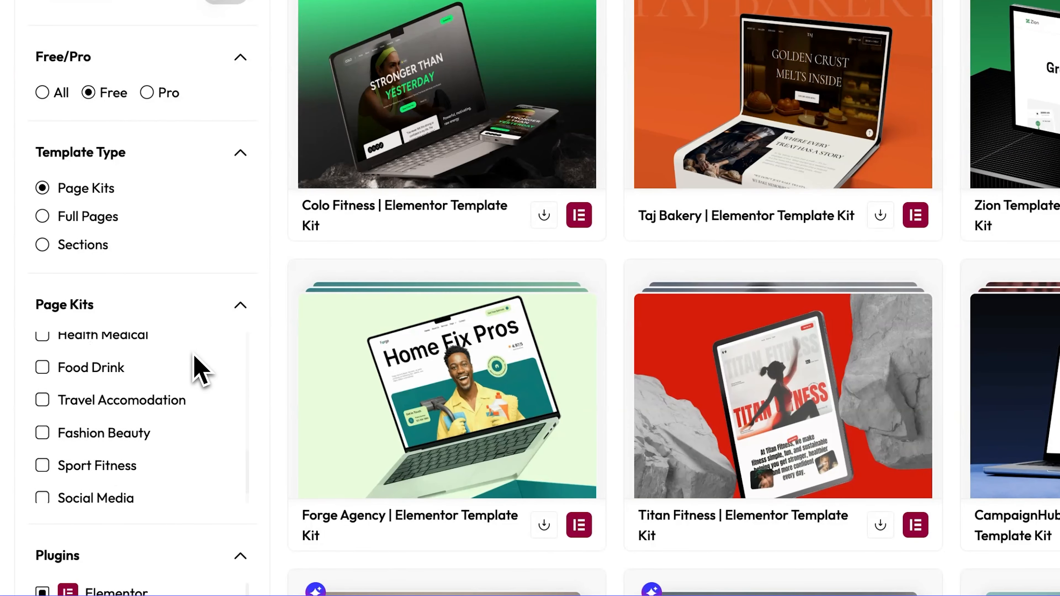
scroll(195, 368, down, 5)
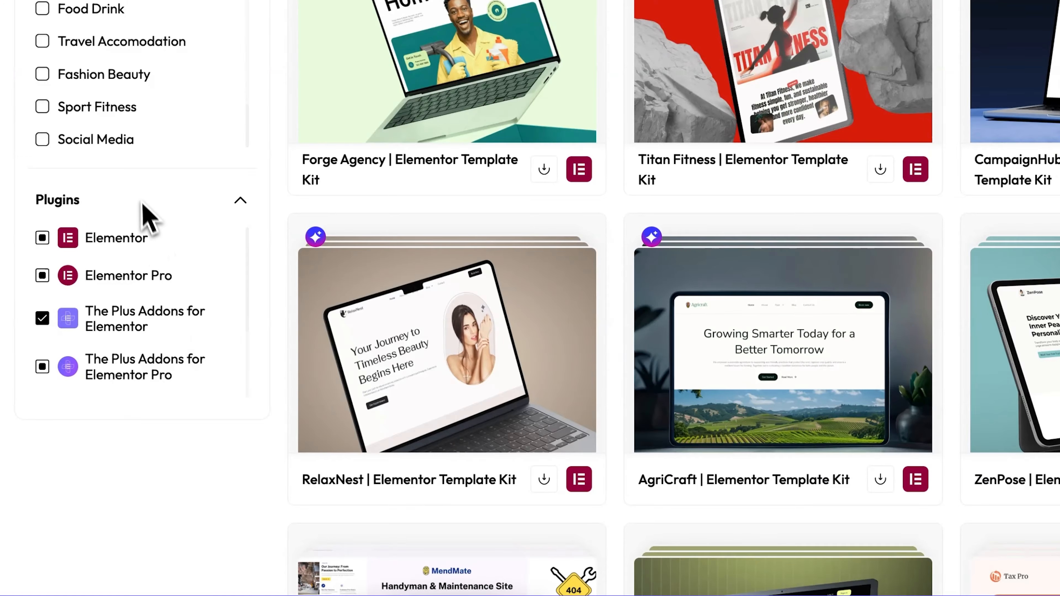
scroll(138, 172, up, 8)
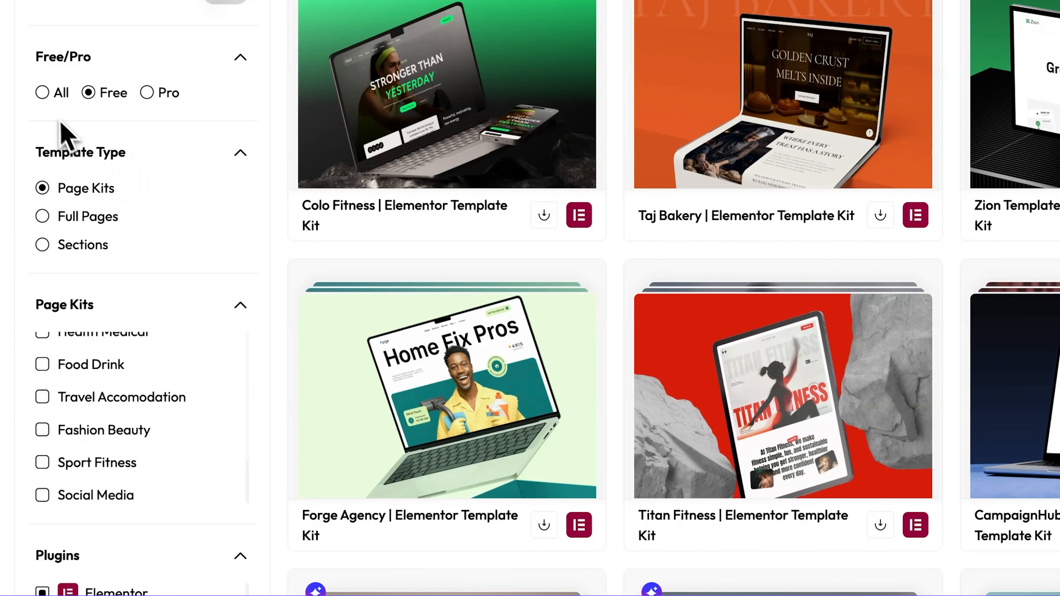
click(43, 93)
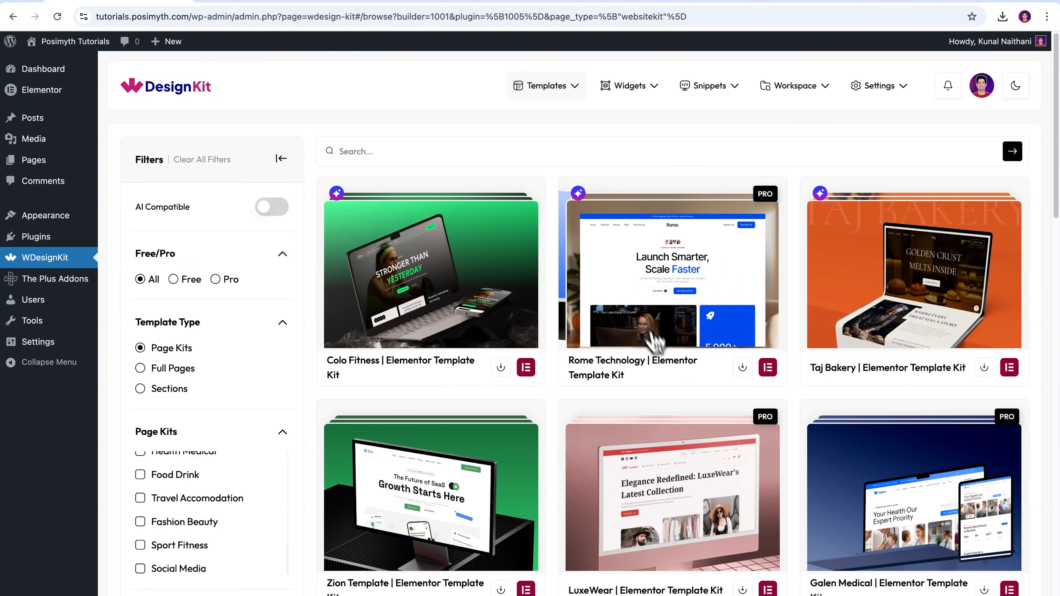
Open the Pro Rome Technology kit's import and review The Plus Addons Pro pricing plans.
click(742, 368)
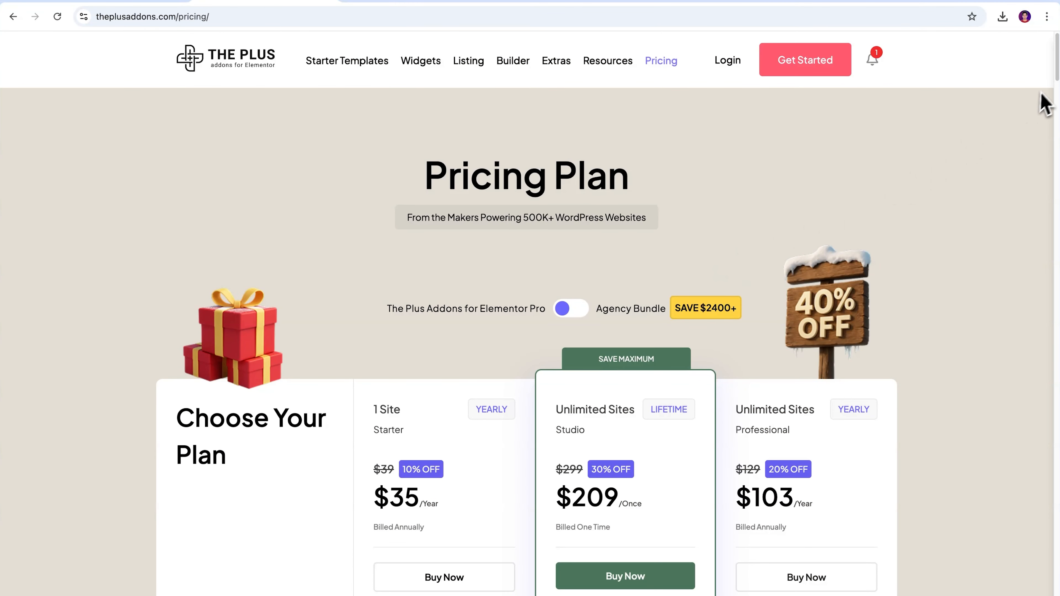
scroll(1042, 100, down, 5)
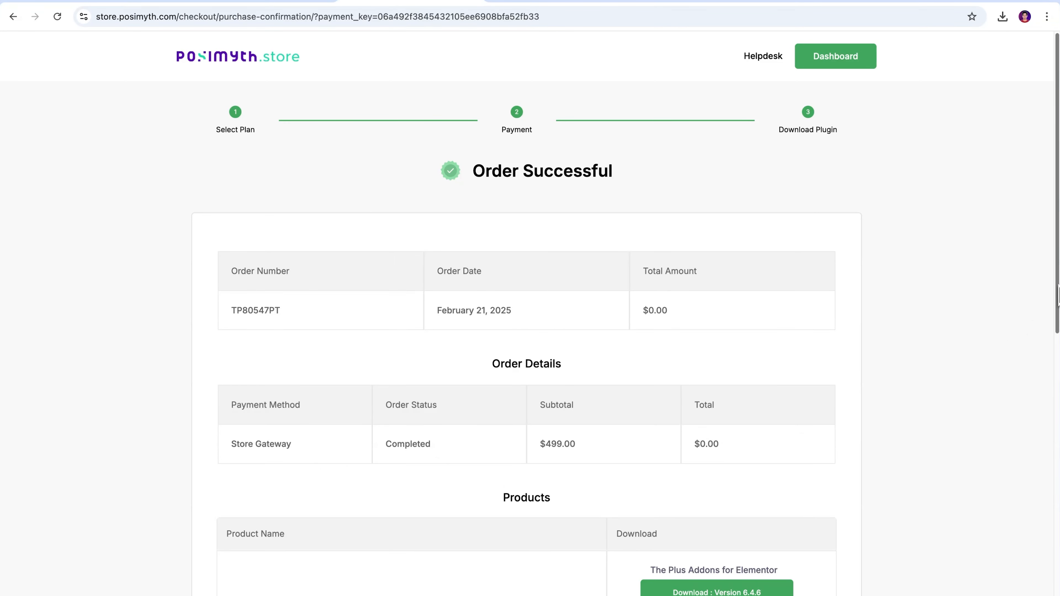
scroll(1043, 460, down, 10)
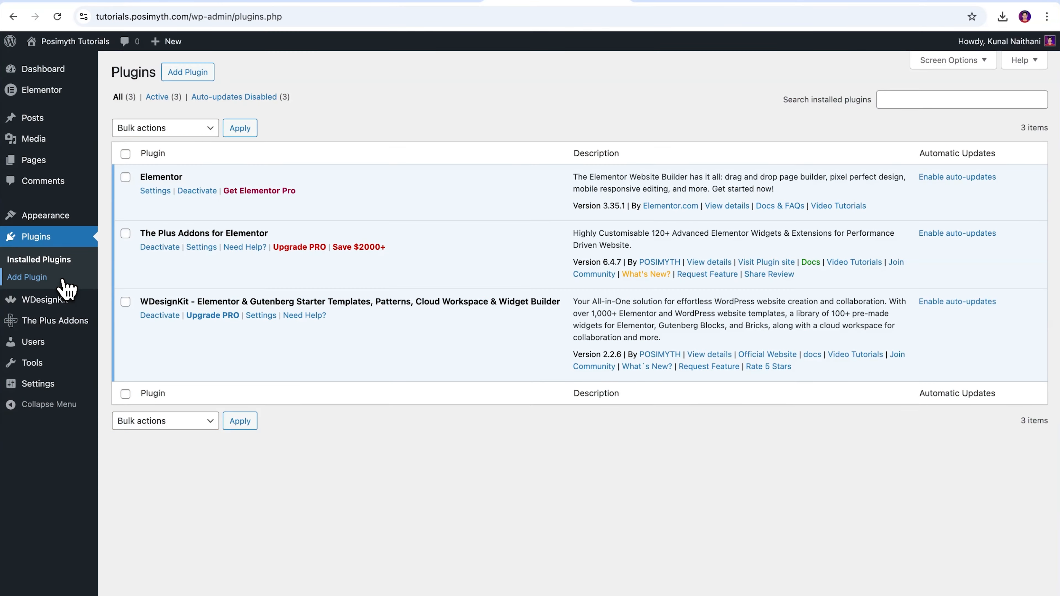
Upload and install the theplus_elementor_addon-V6.4.6-store.zip plugin, then activate it.
click(196, 75)
click(196, 74)
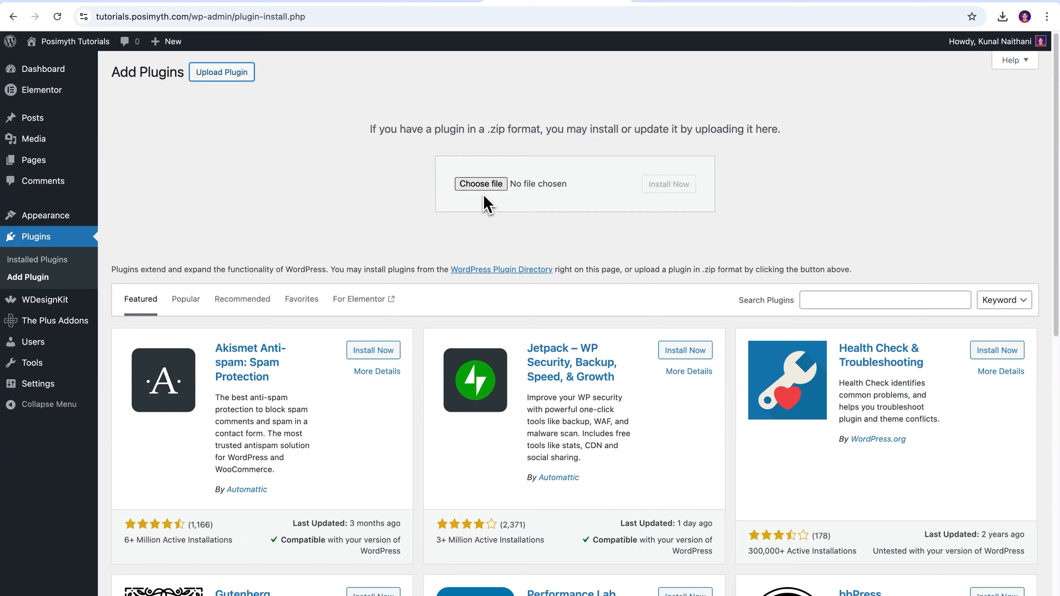
click(480, 184)
click(453, 270)
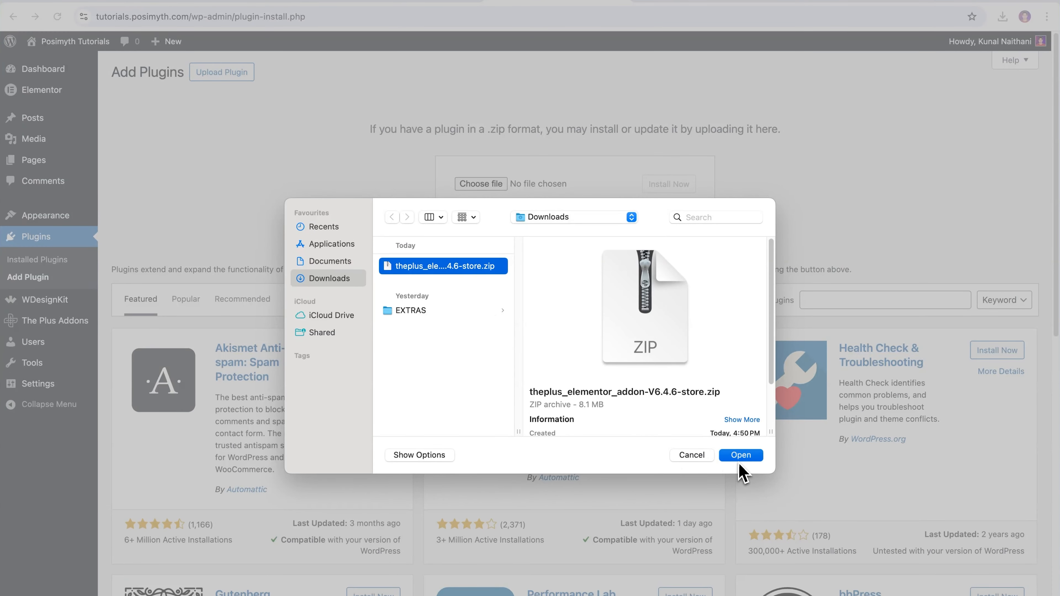
click(741, 455)
click(660, 204)
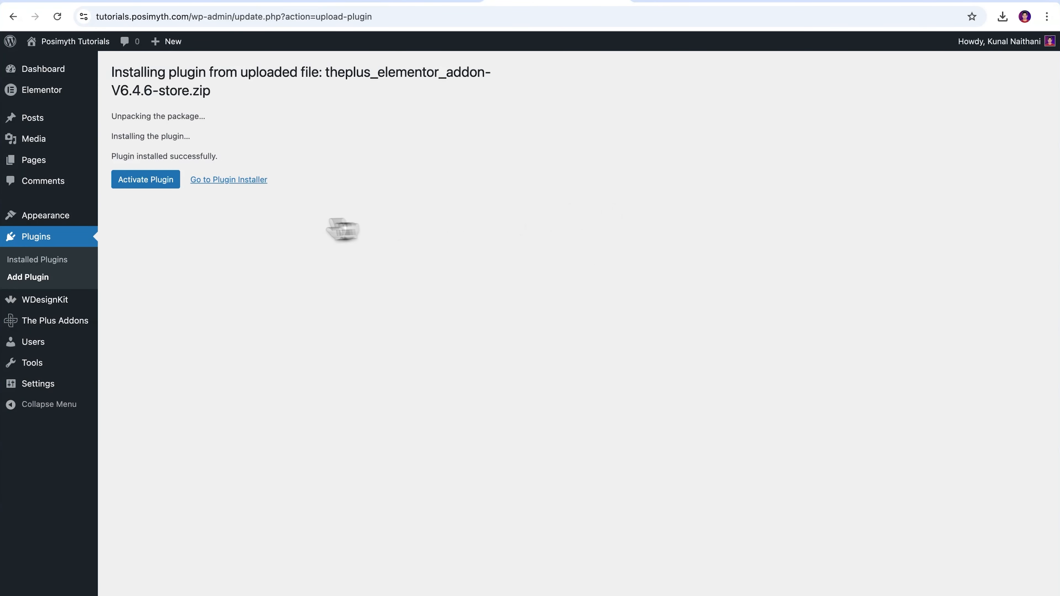
click(131, 183)
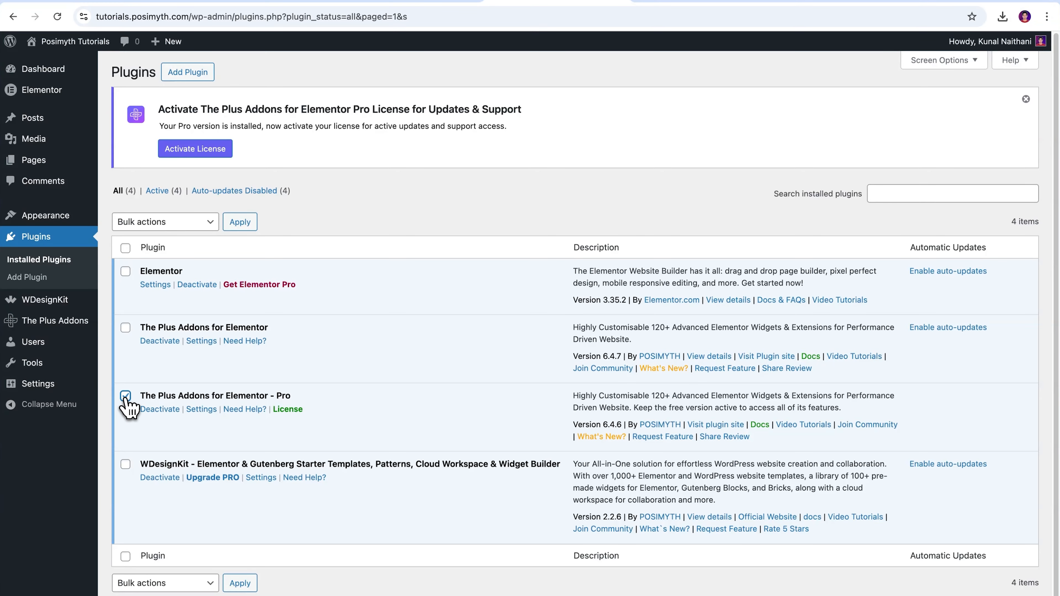
Paste the licence key into the Pro licence activation field and activate it.
click(288, 409)
click(395, 273)
key(ctrl+v)
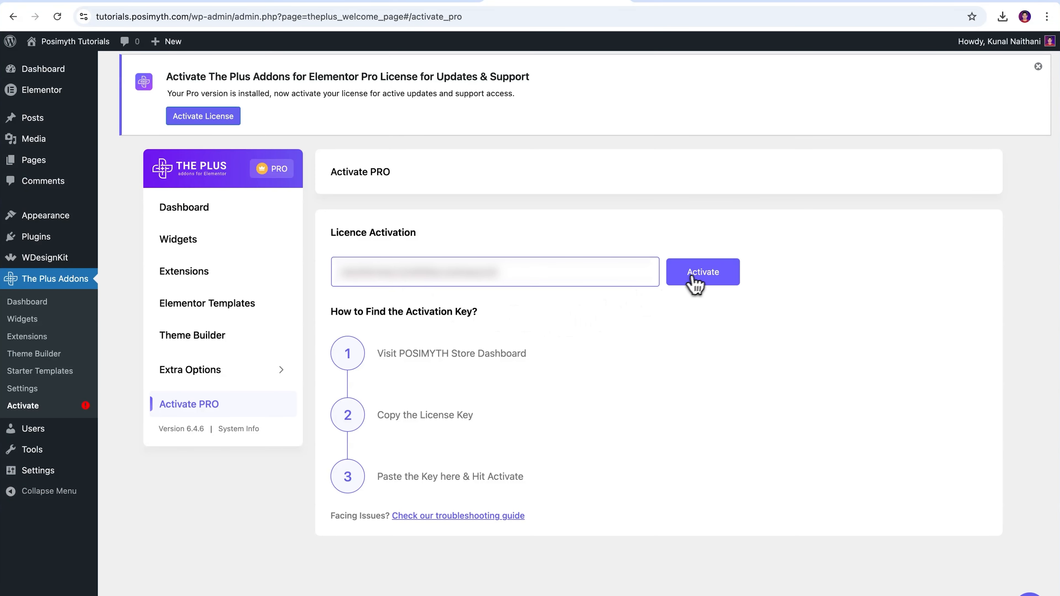
click(699, 281)
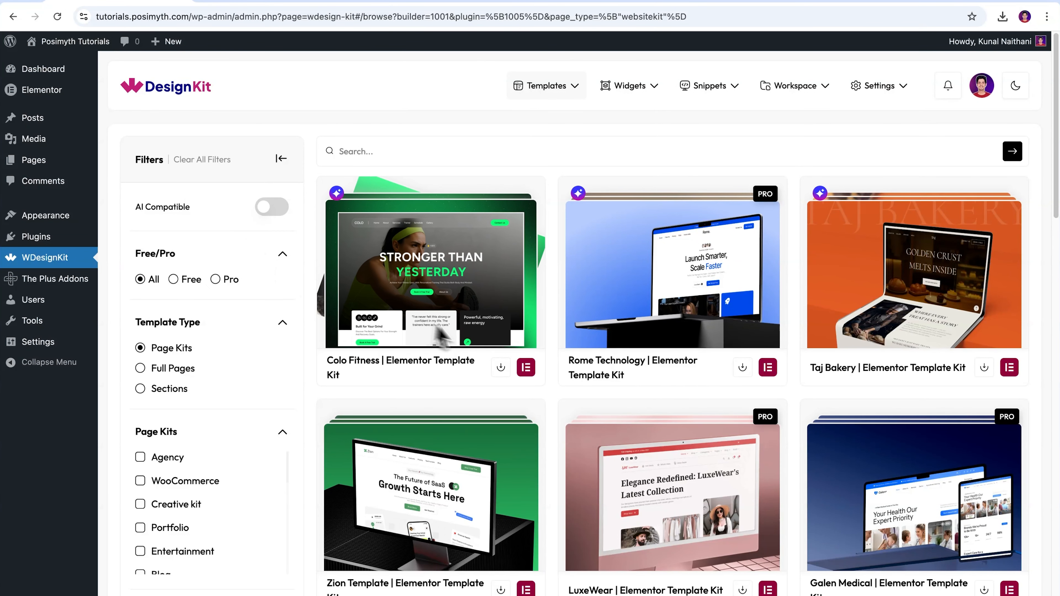
Start importing the Rome Technology kit with name Agency Website and tagline Grow Faster, Creative Agency.
click(749, 369)
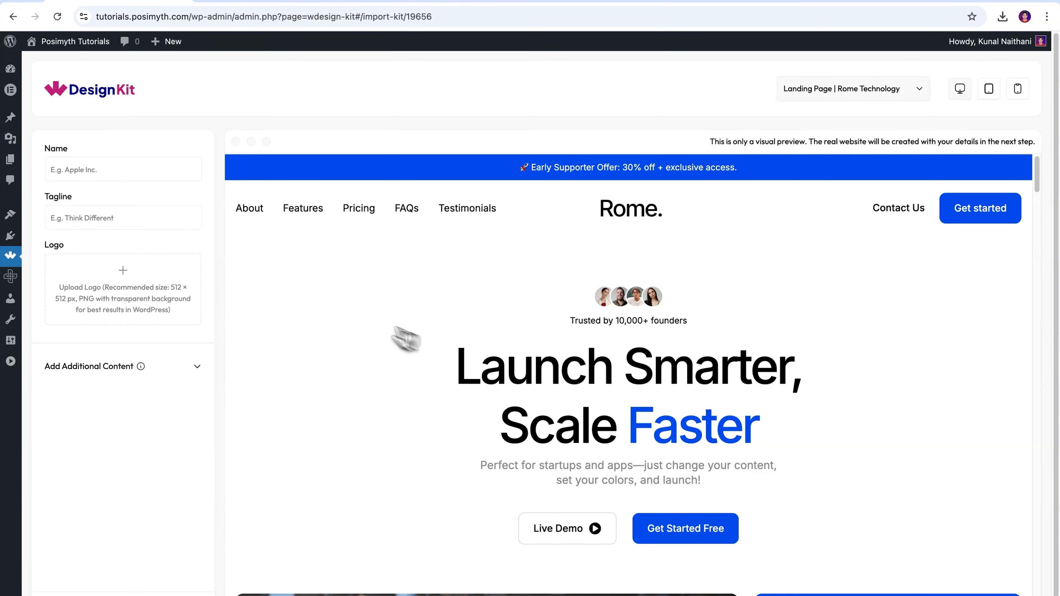
click(127, 170)
text(Agenc)
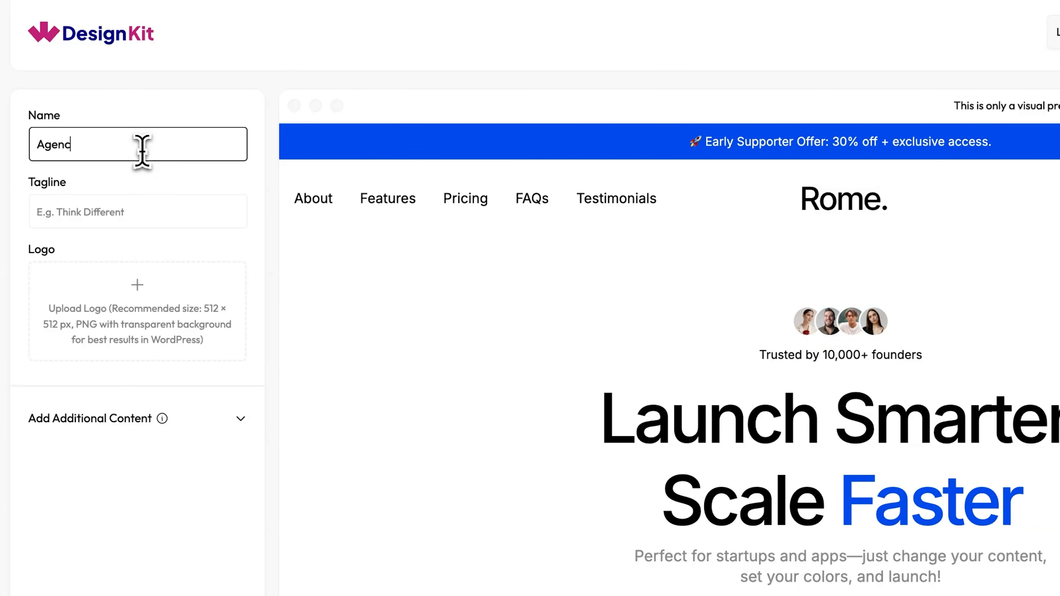
text(y Website)
click(94, 211)
text(Grow Faster, Creative Agency)
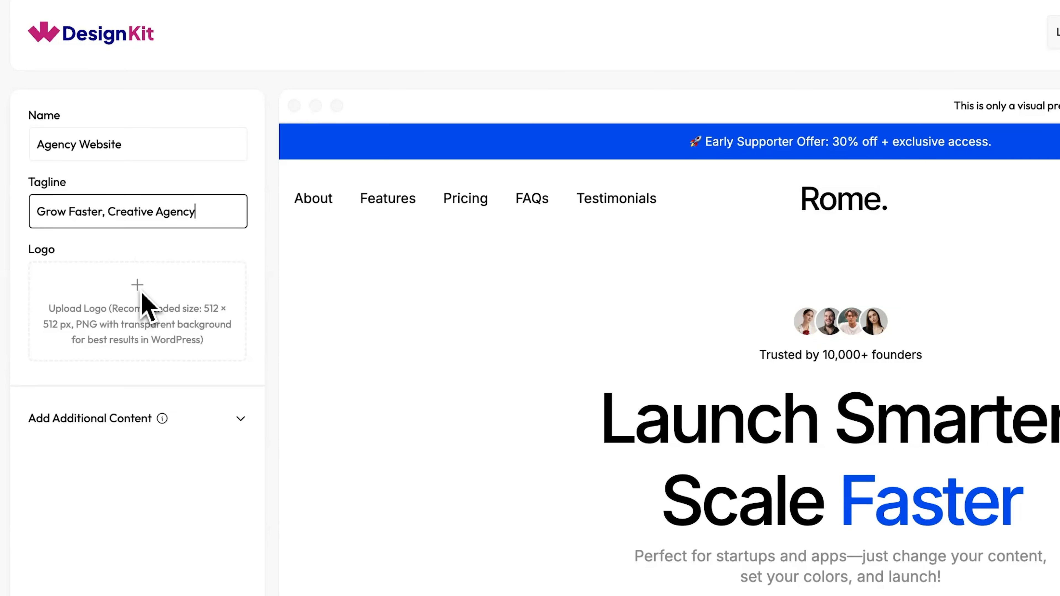
Expand the additional content and fill in the business address, contact e-mail and phone number.
click(243, 422)
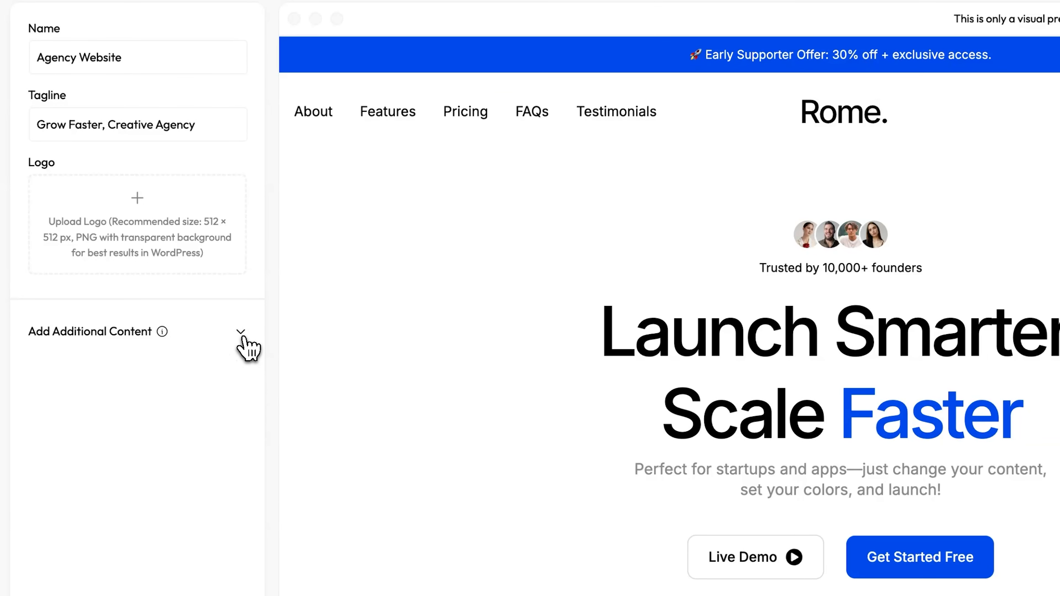
click(135, 408)
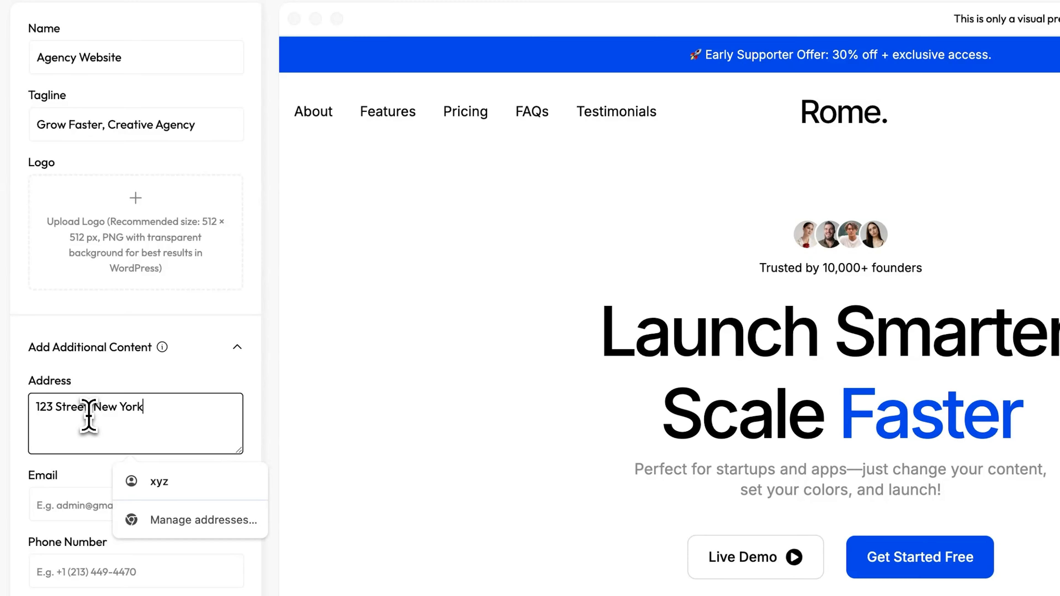
click(59, 506)
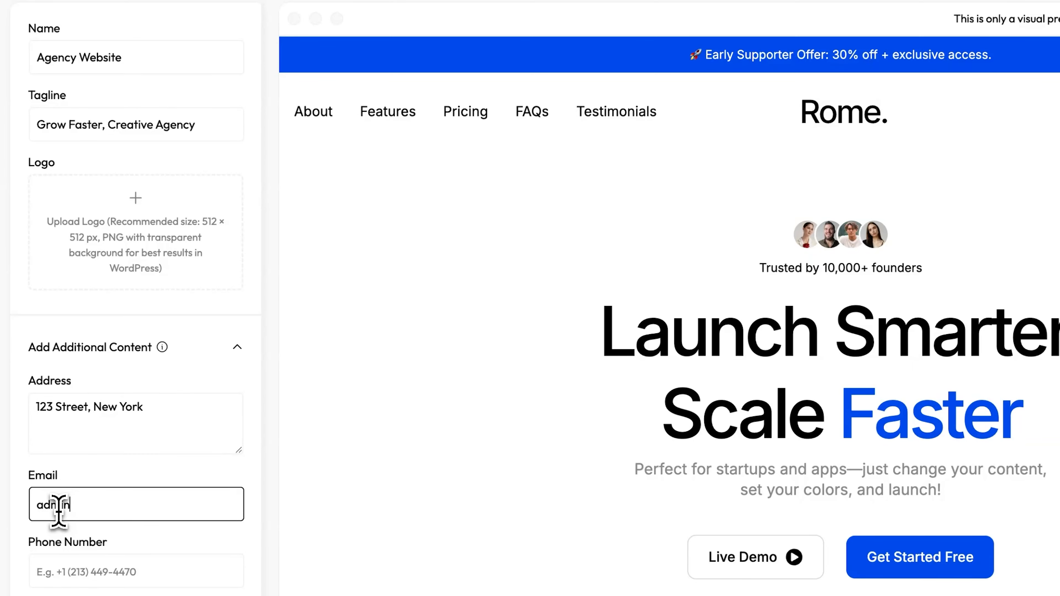
scroll(55, 503, down, 2)
click(44, 459)
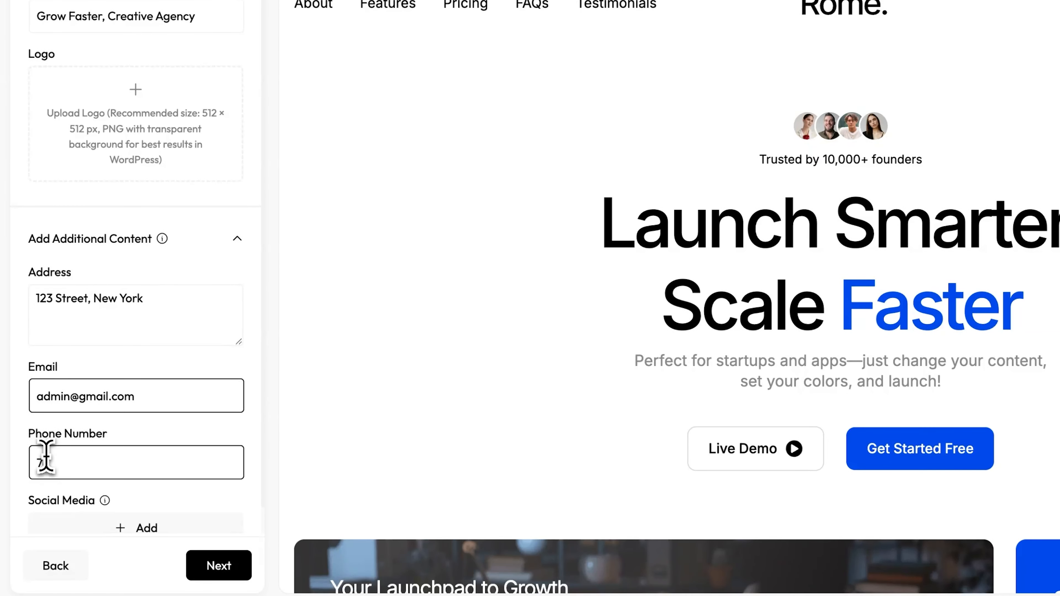
scroll(159, 384, down, 1)
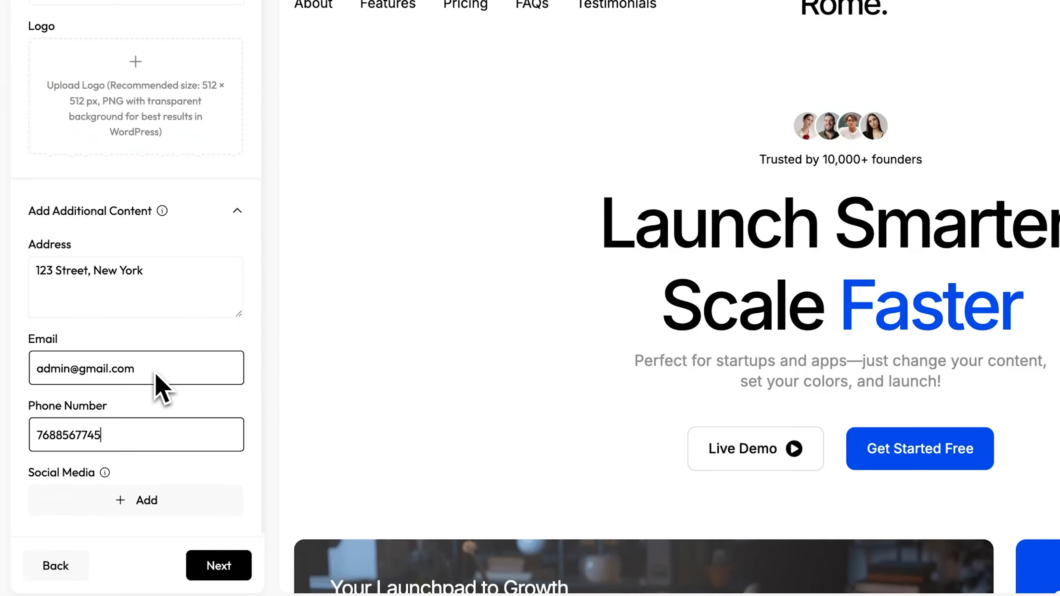
Add a Facebook social media link with the Facebook page URL and proceed to the design step.
click(122, 500)
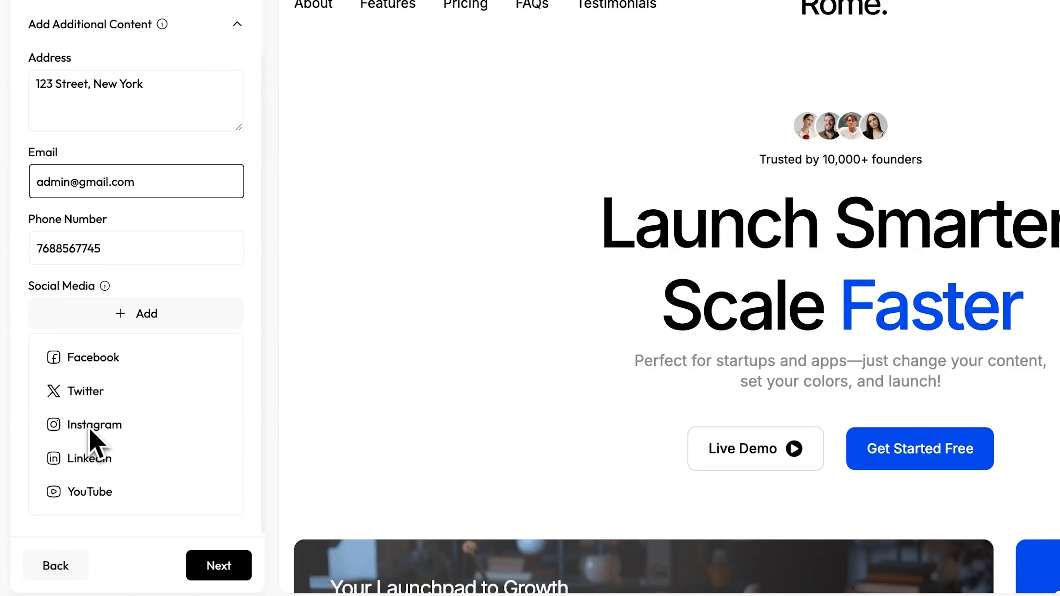
click(89, 359)
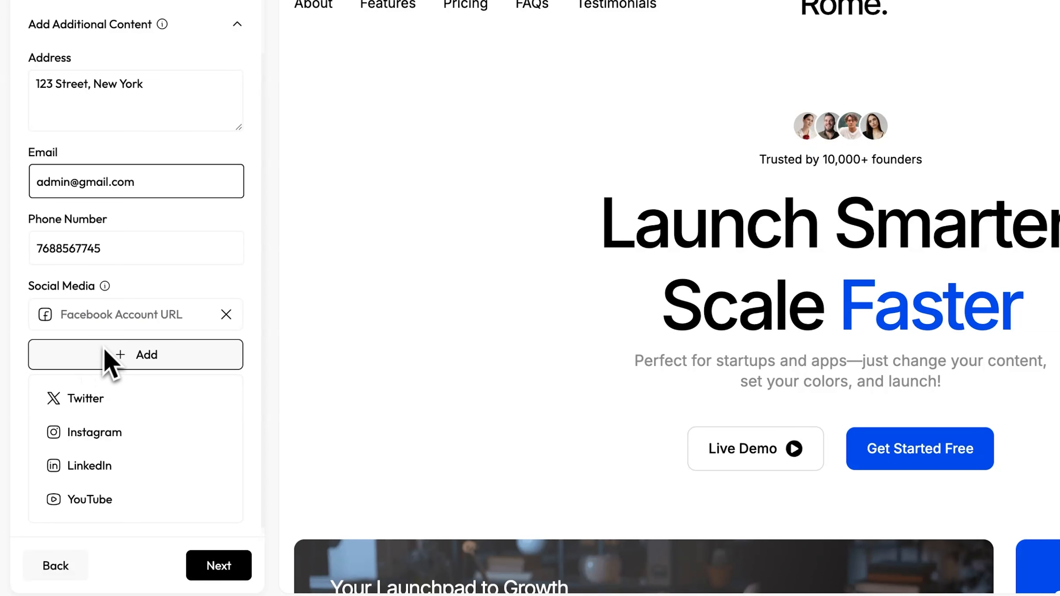
click(106, 359)
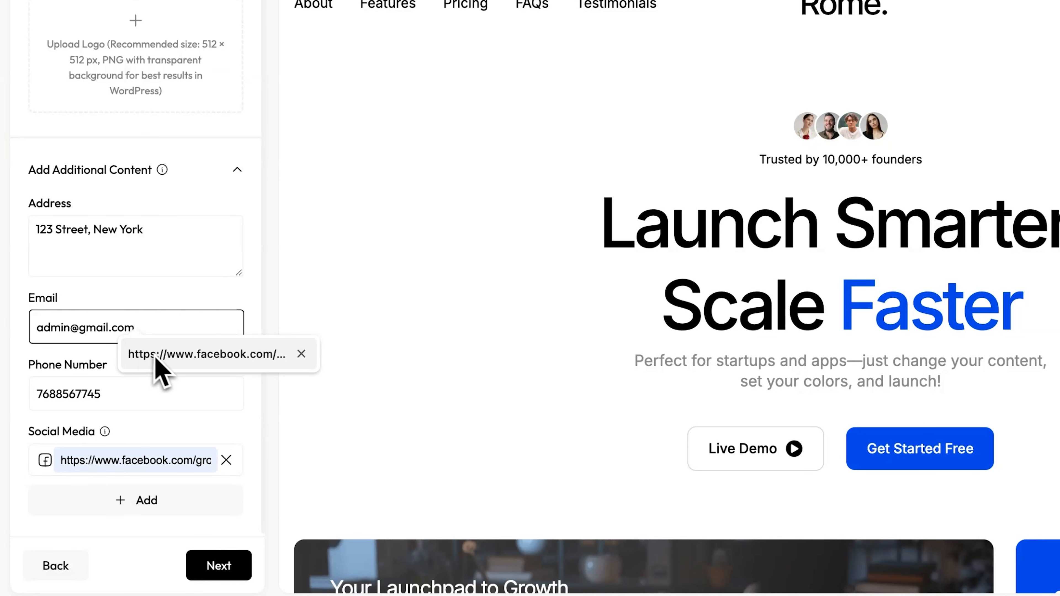
click(161, 367)
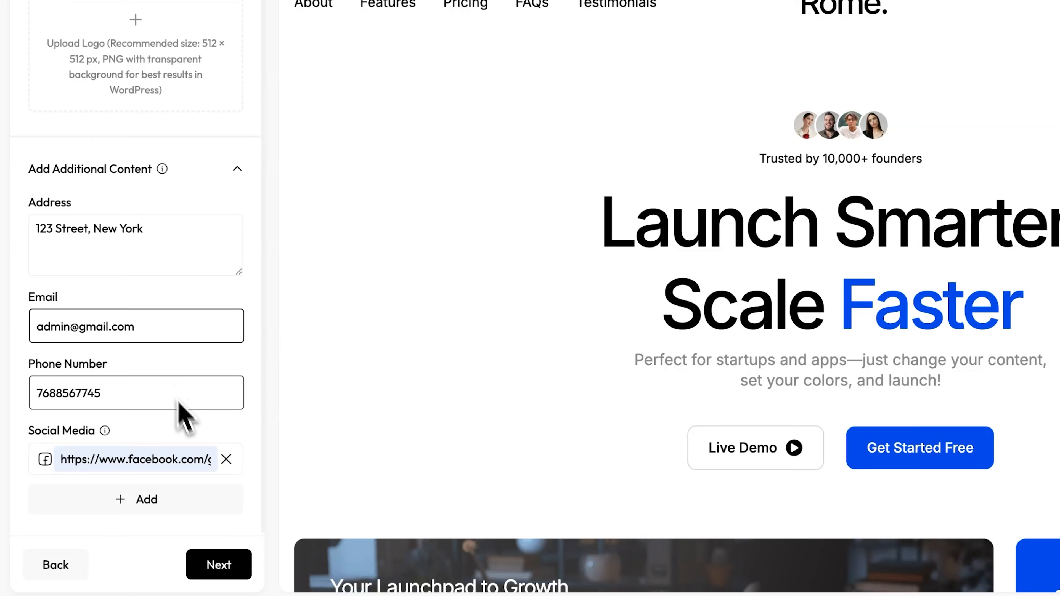
click(213, 562)
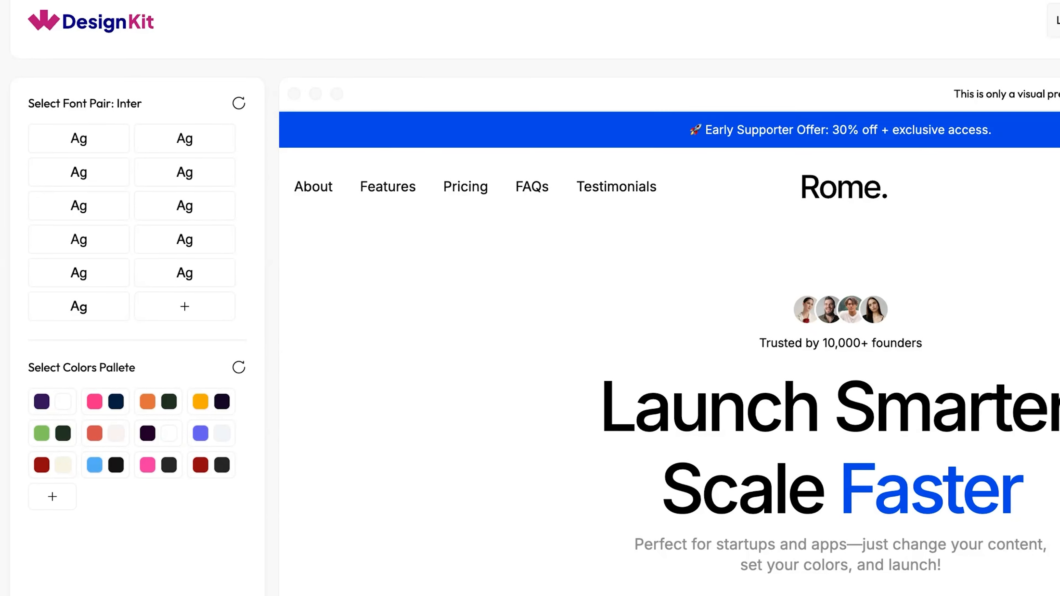
Preview several font pairs and choose the Inter, Nunito Sans pair.
click(77, 15)
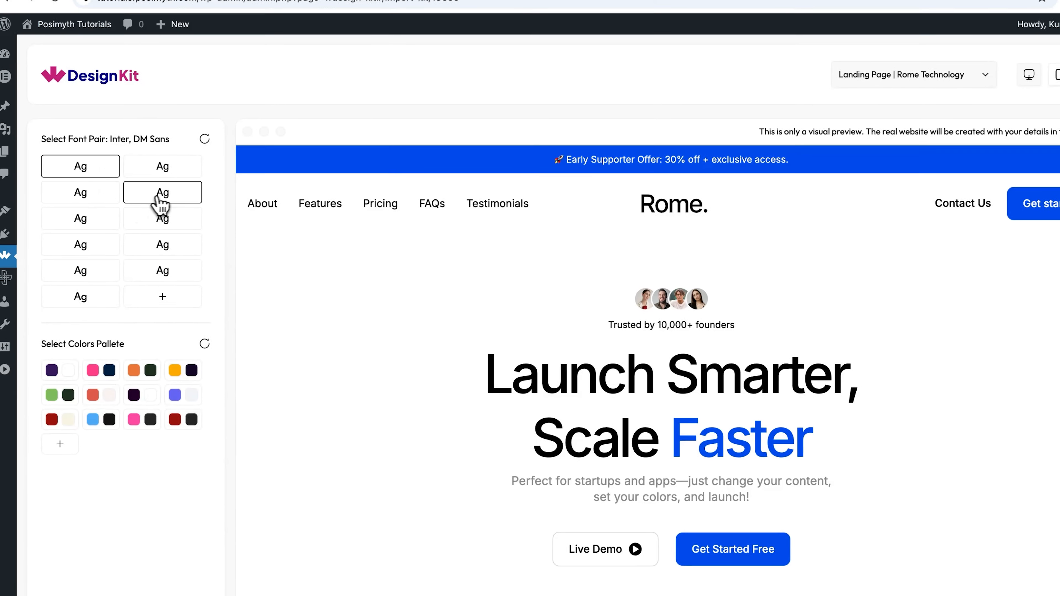
click(158, 196)
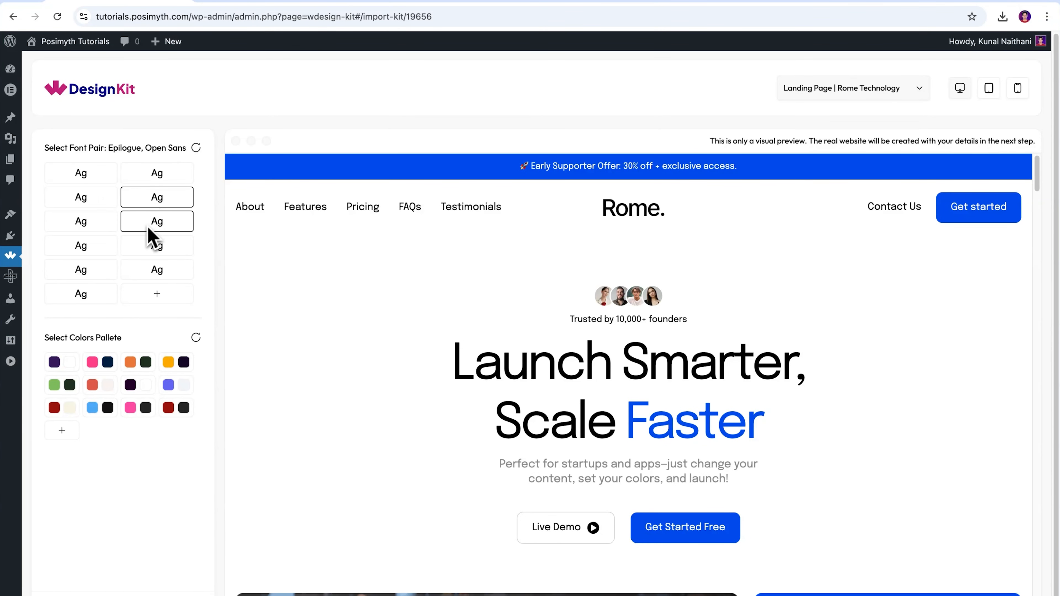
click(105, 245)
click(157, 271)
click(86, 274)
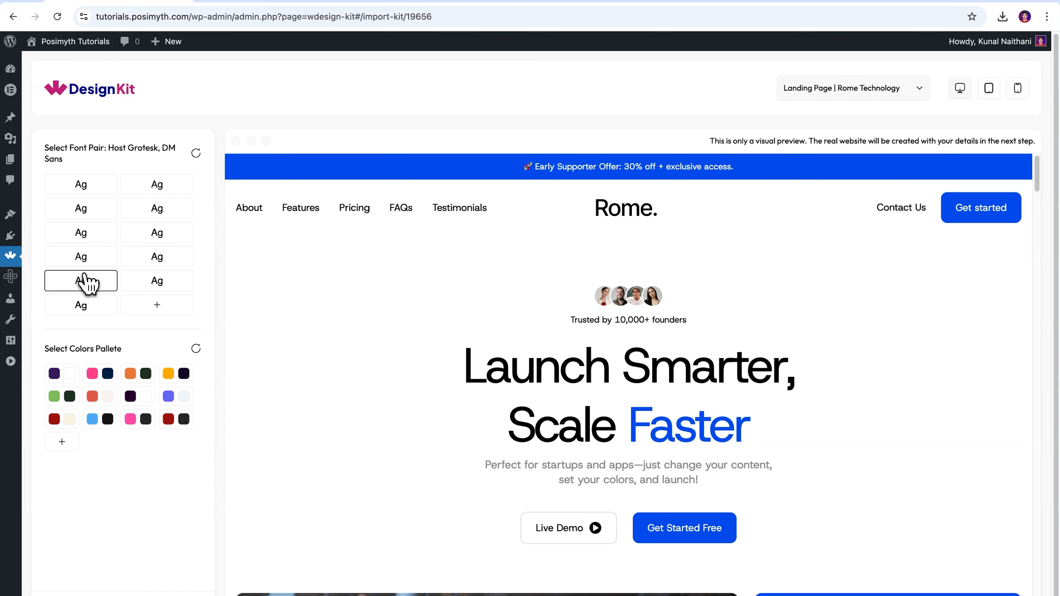
click(85, 305)
click(76, 248)
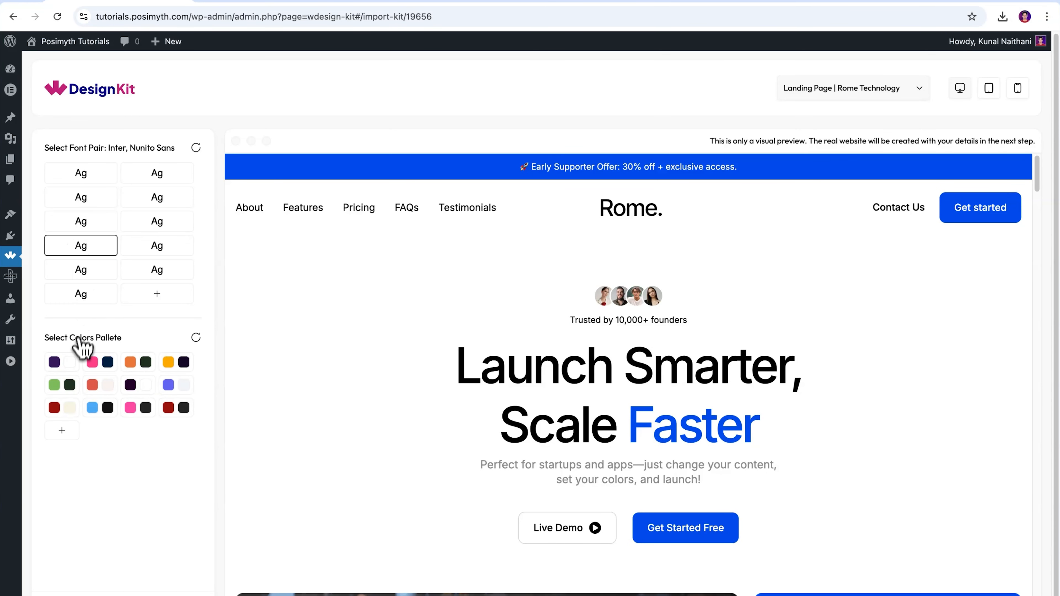
Try several colour palettes, settle on the indigo and light-grey palette, and continue.
click(58, 362)
click(101, 385)
click(132, 365)
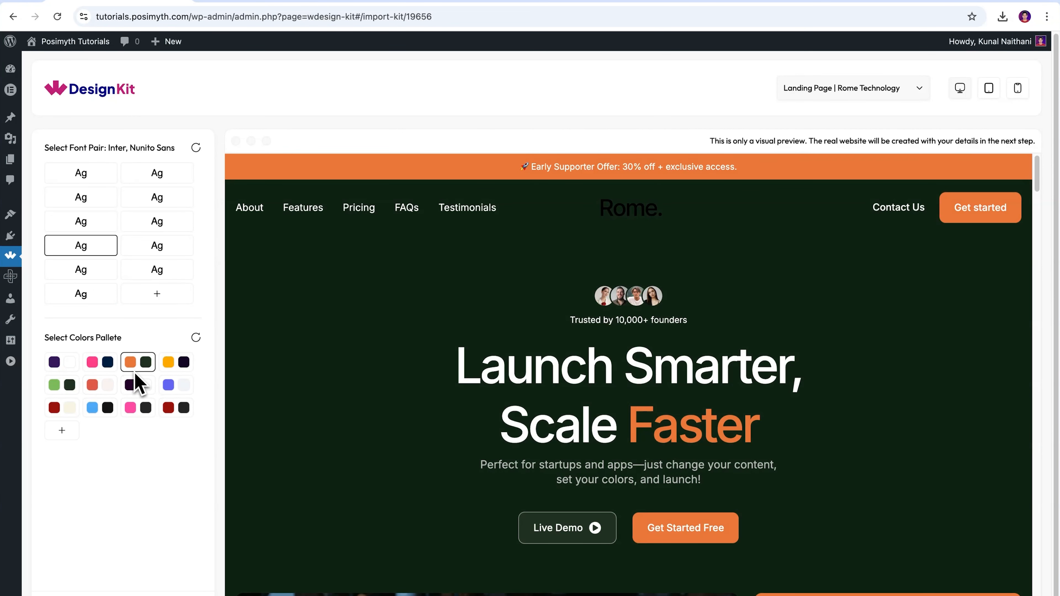
click(167, 368)
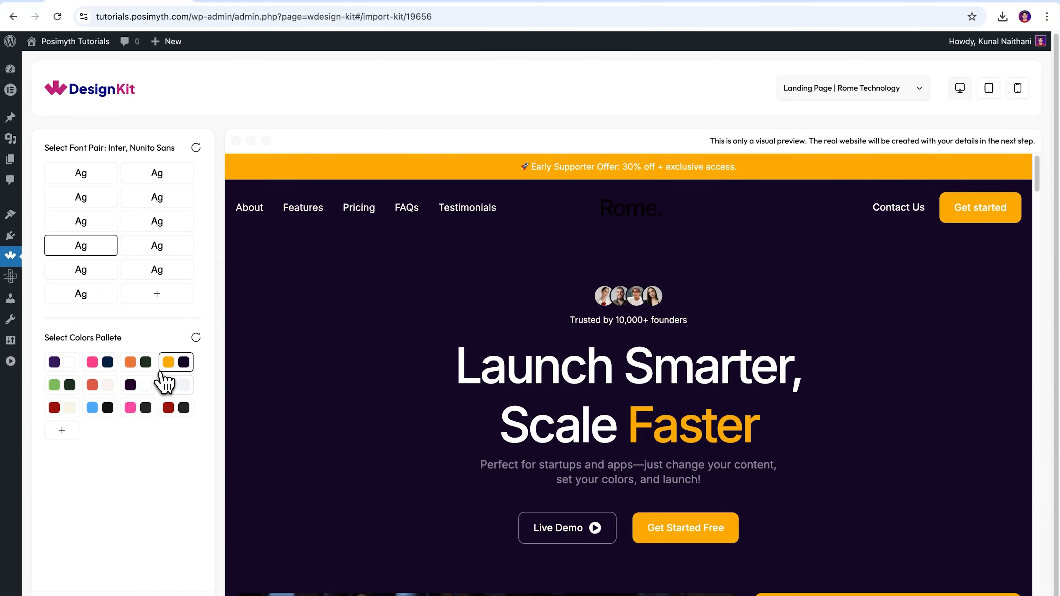
click(169, 382)
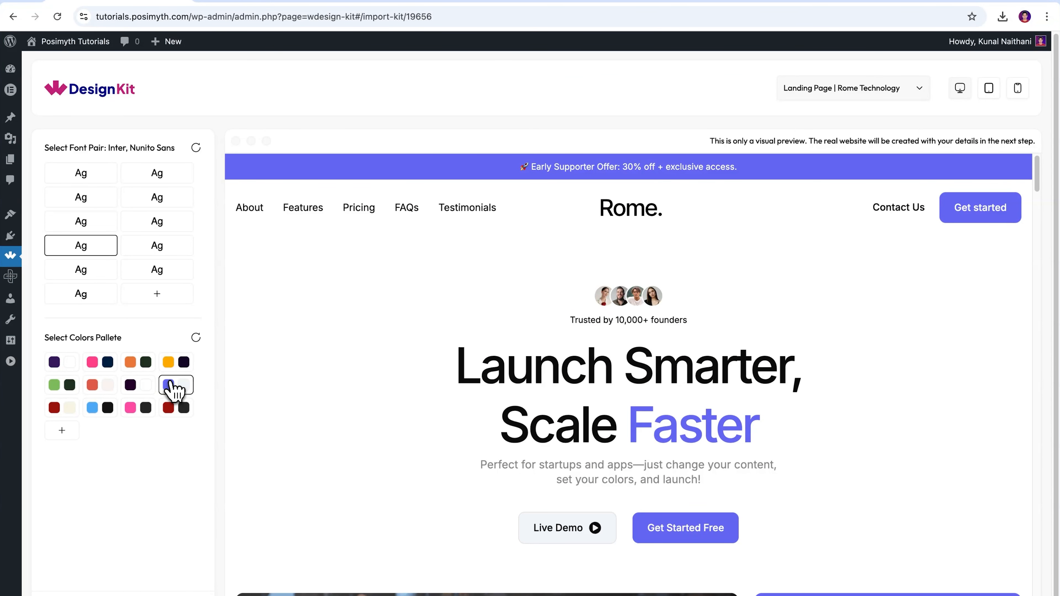
scroll(169, 501, down, 2)
click(172, 569)
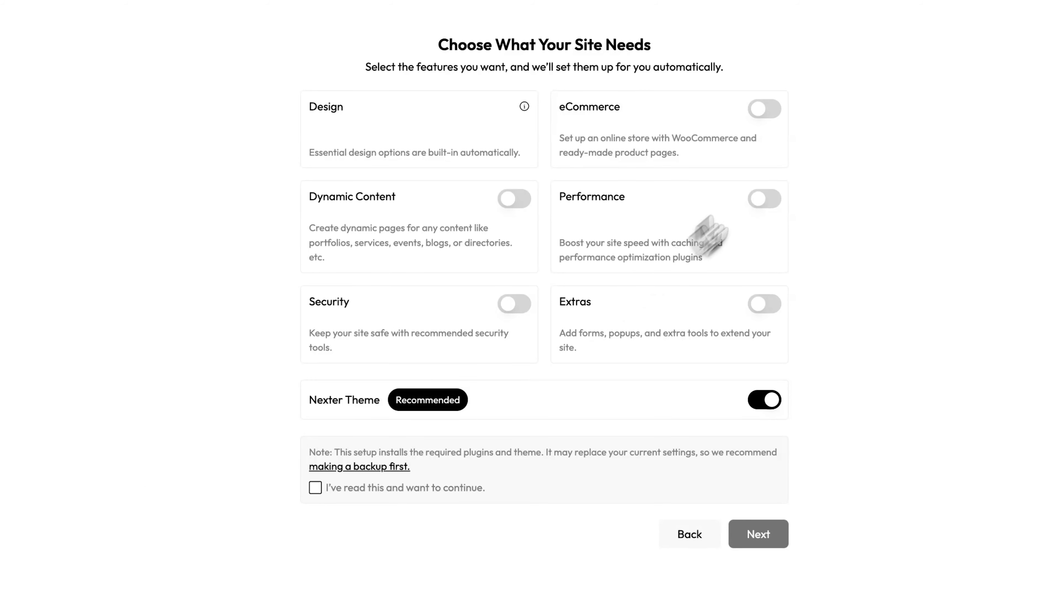
Enable eCommerce, Dynamic Content, Performance, Security and Extras features, accept the backup notice, and continue.
click(781, 111)
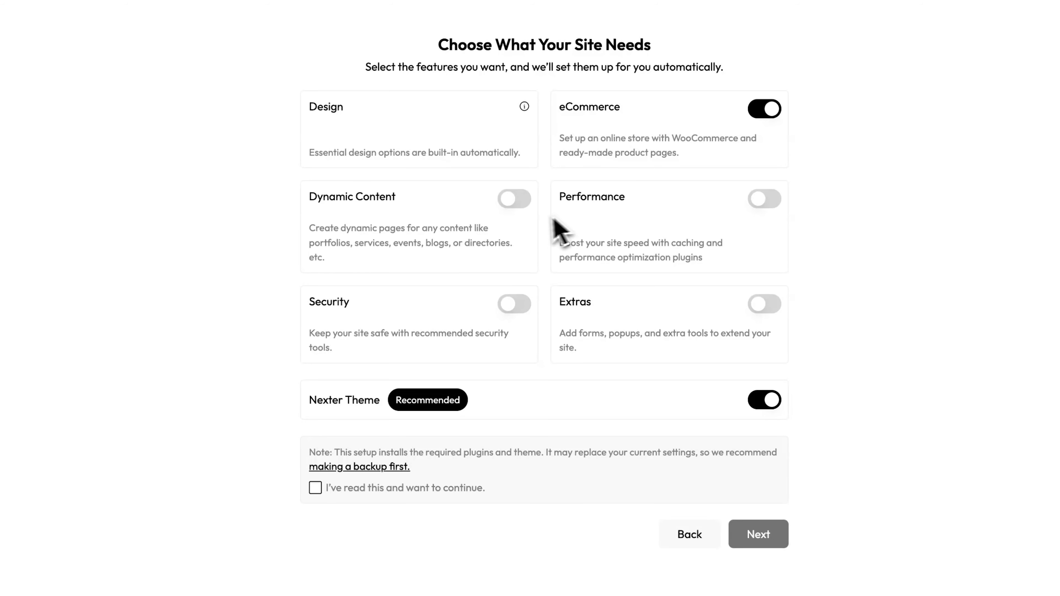
click(524, 203)
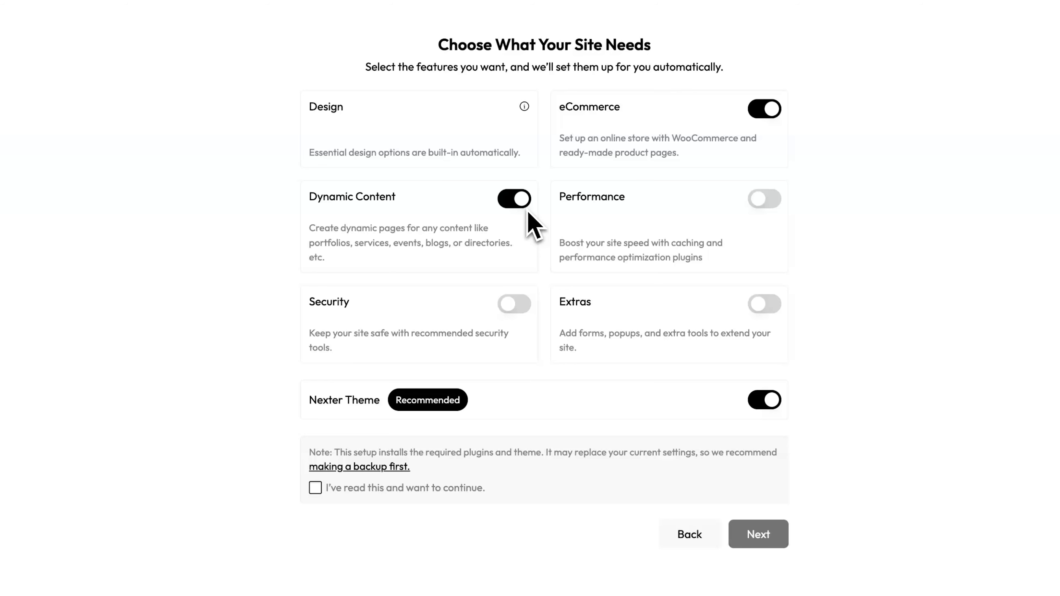
click(770, 201)
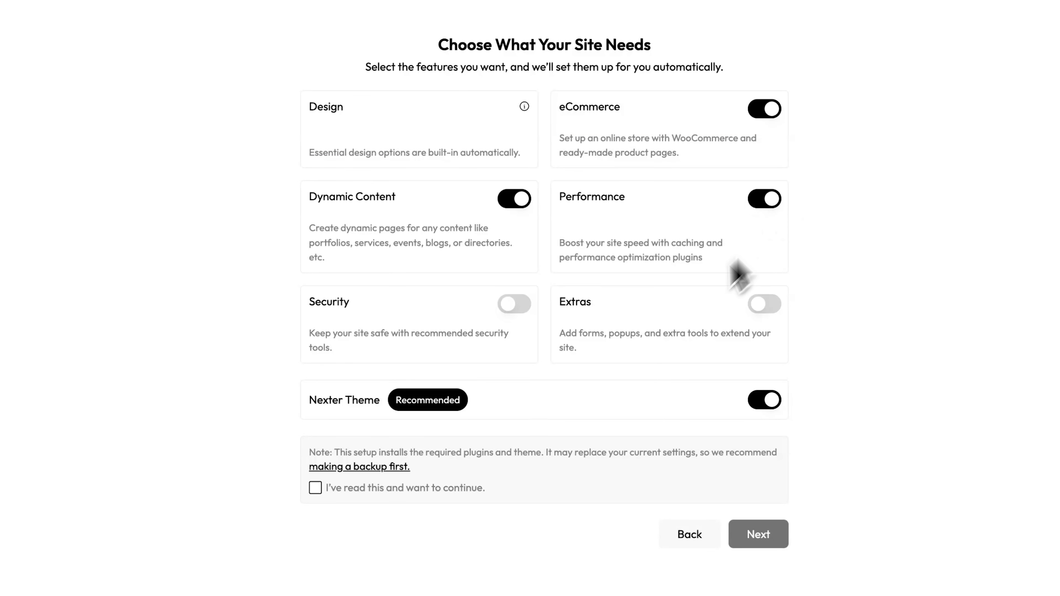
click(512, 308)
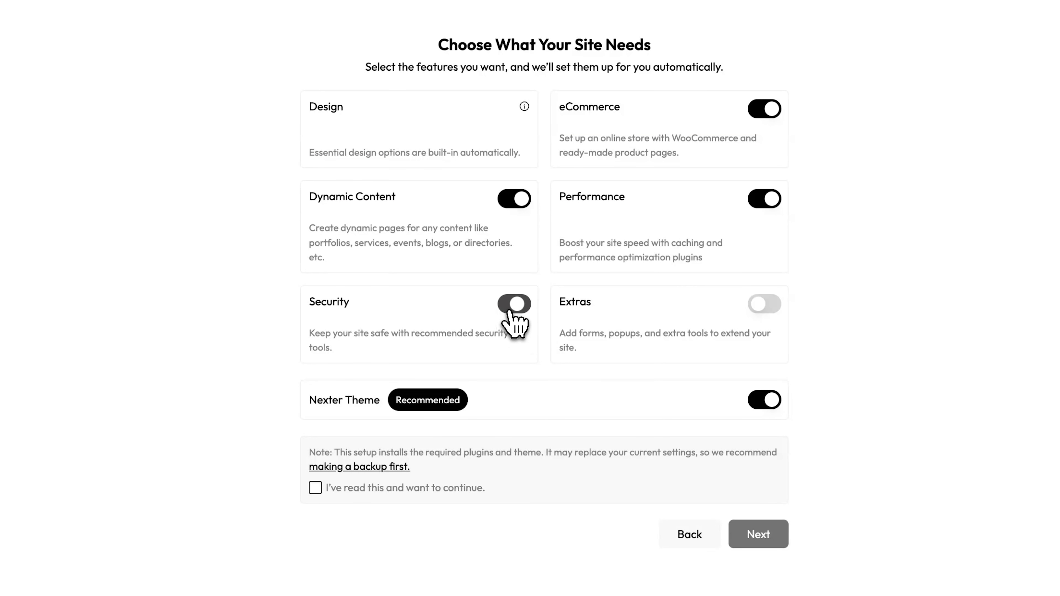
click(768, 308)
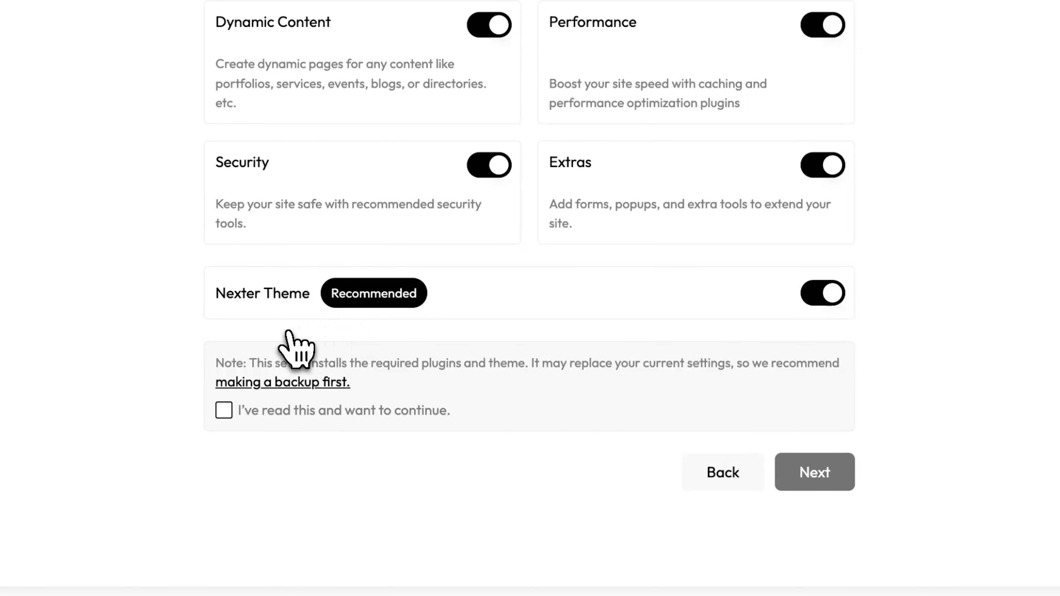
click(224, 410)
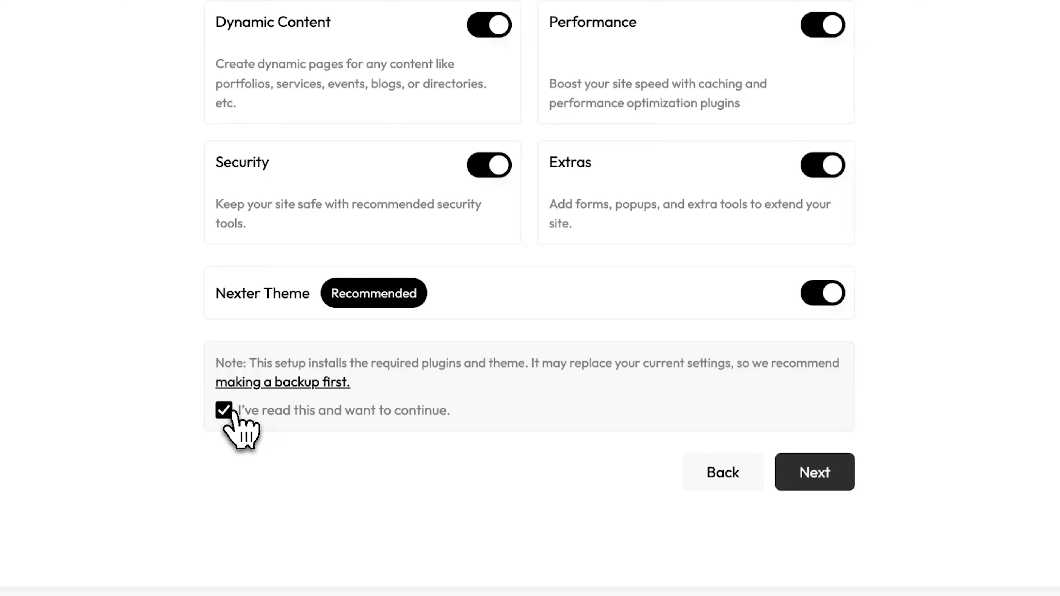
click(787, 480)
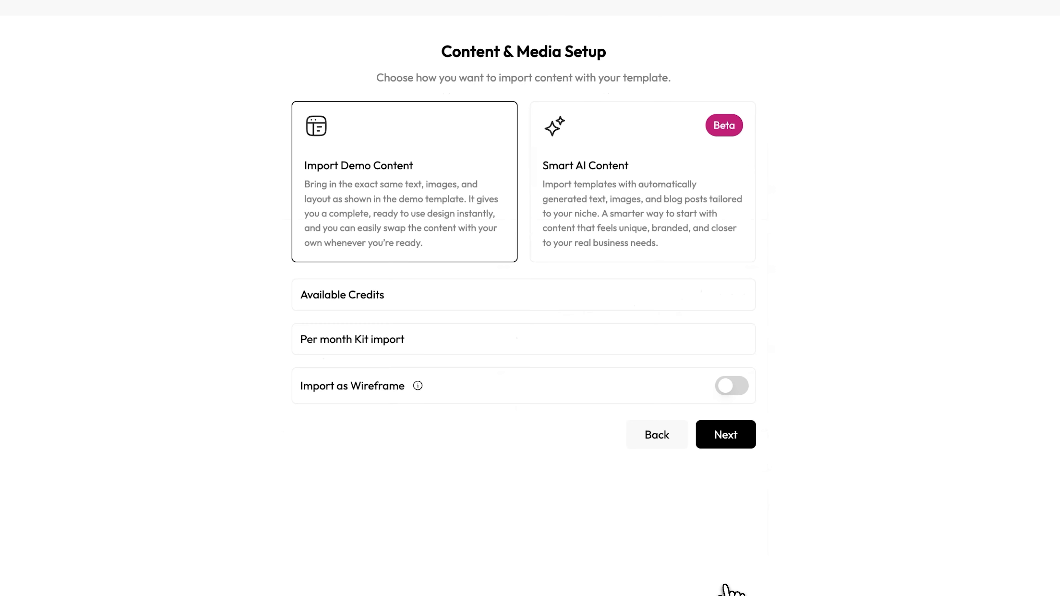
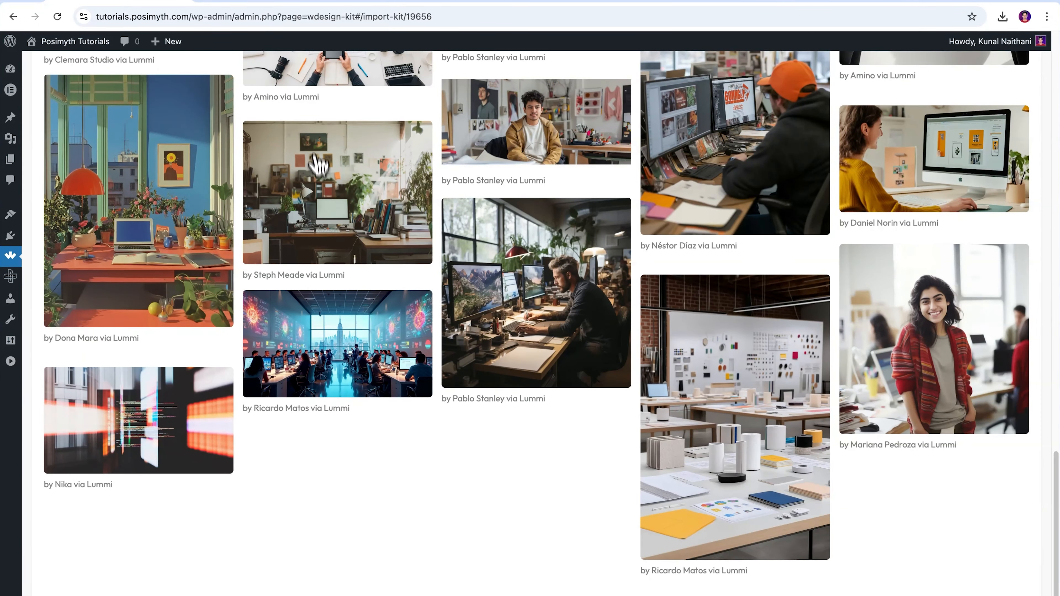
Select additional Lummi images for the website from the image gallery.
click(297, 71)
scroll(746, 196, up, 7)
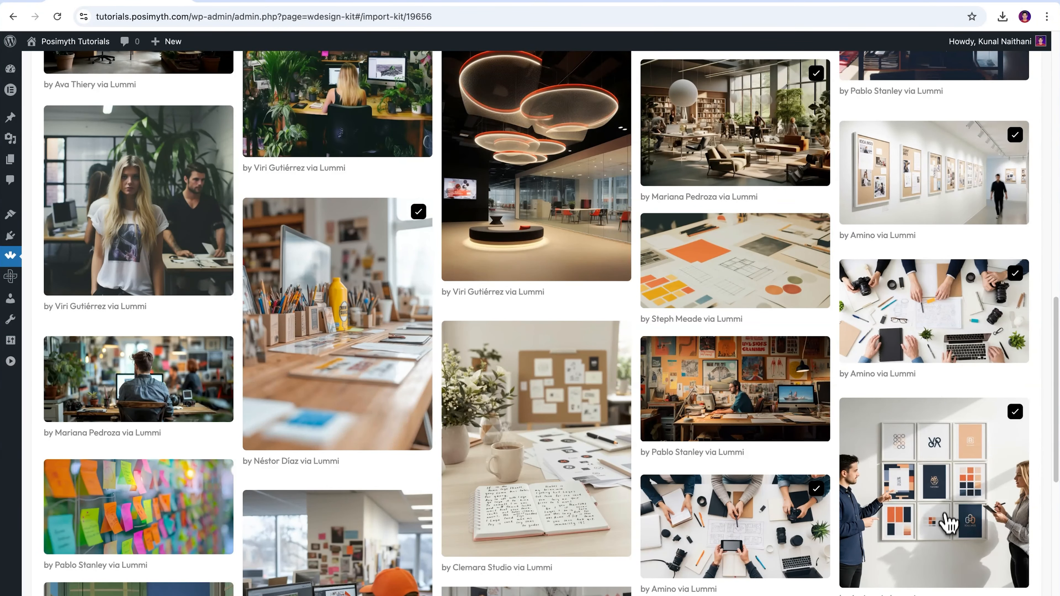
scroll(739, 288, down, 10)
scroll(485, 479, down, 10)
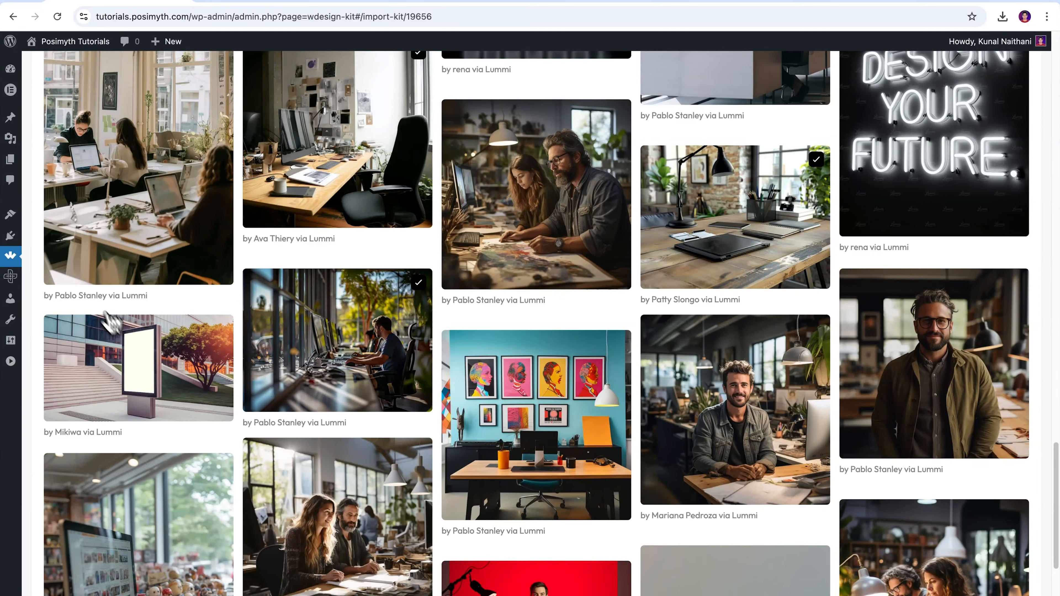
scroll(682, 452, down, 8)
click(514, 285)
click(154, 320)
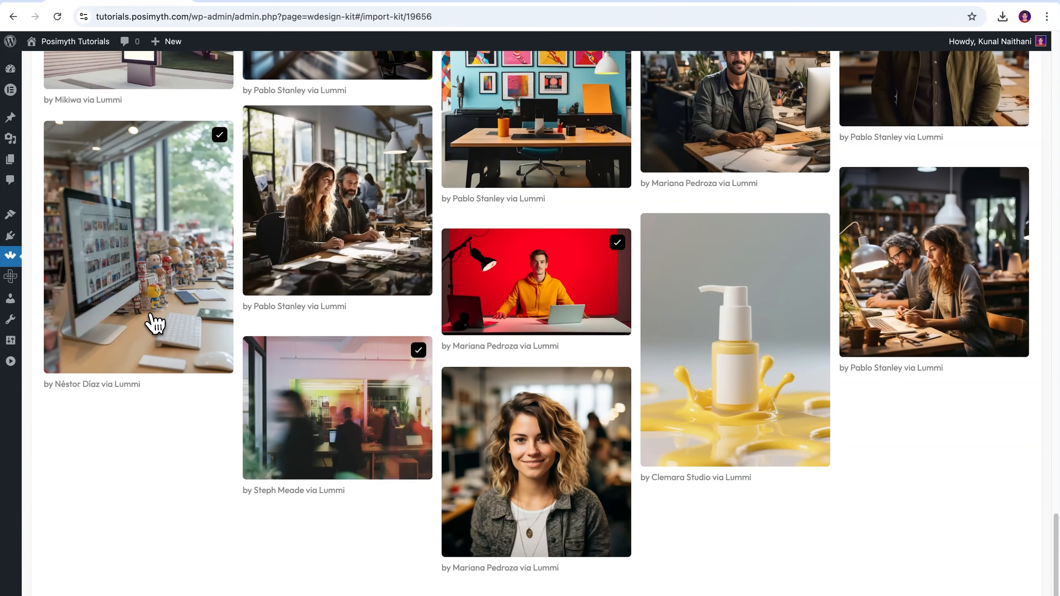
scroll(531, 493, up, 20)
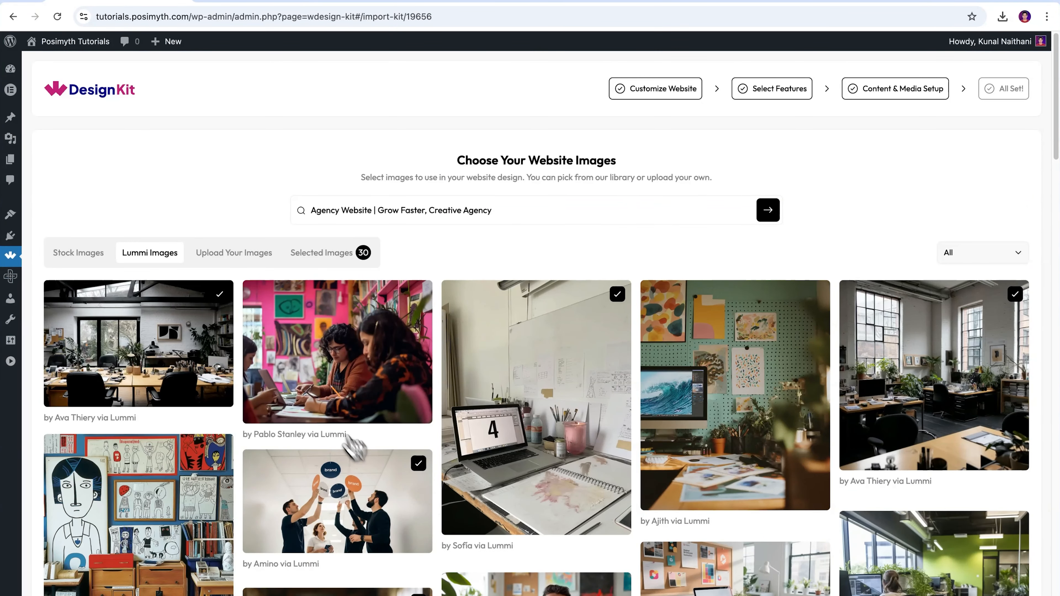
Review the selected images, check the orientation filter, and continue to import the website.
click(314, 267)
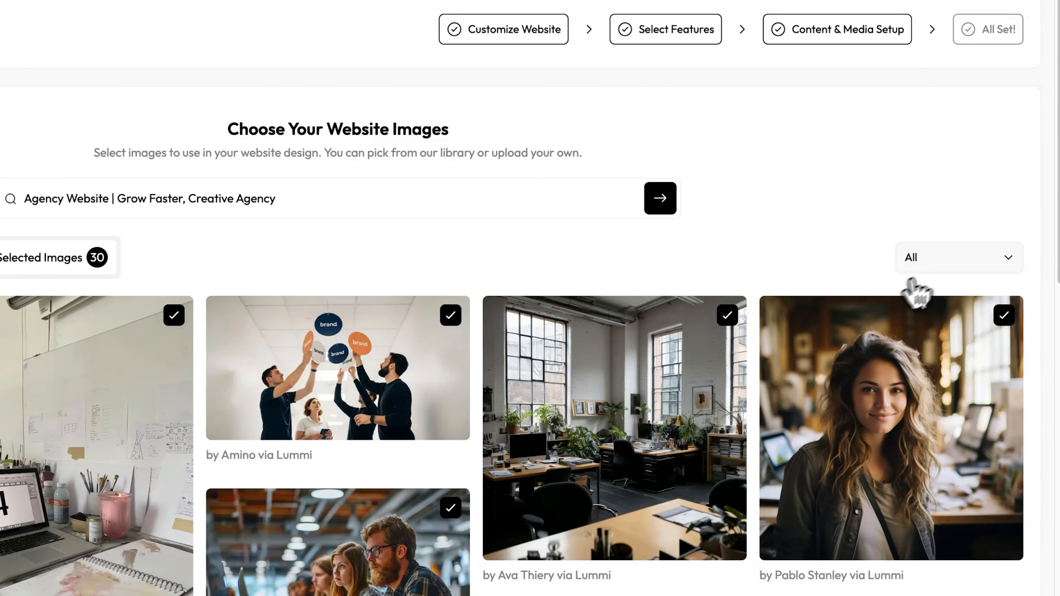
click(945, 267)
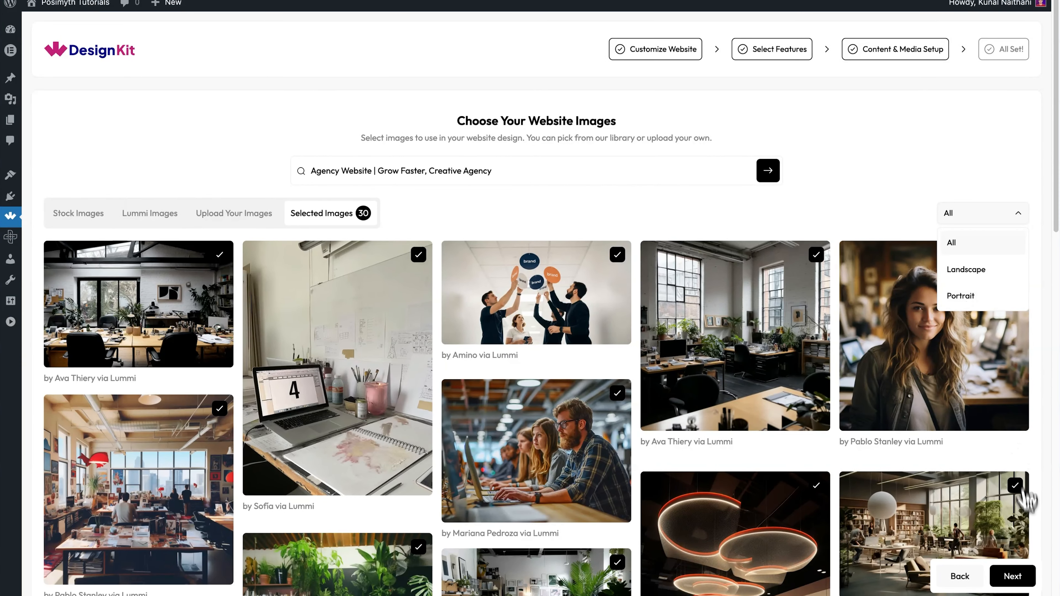
click(1023, 576)
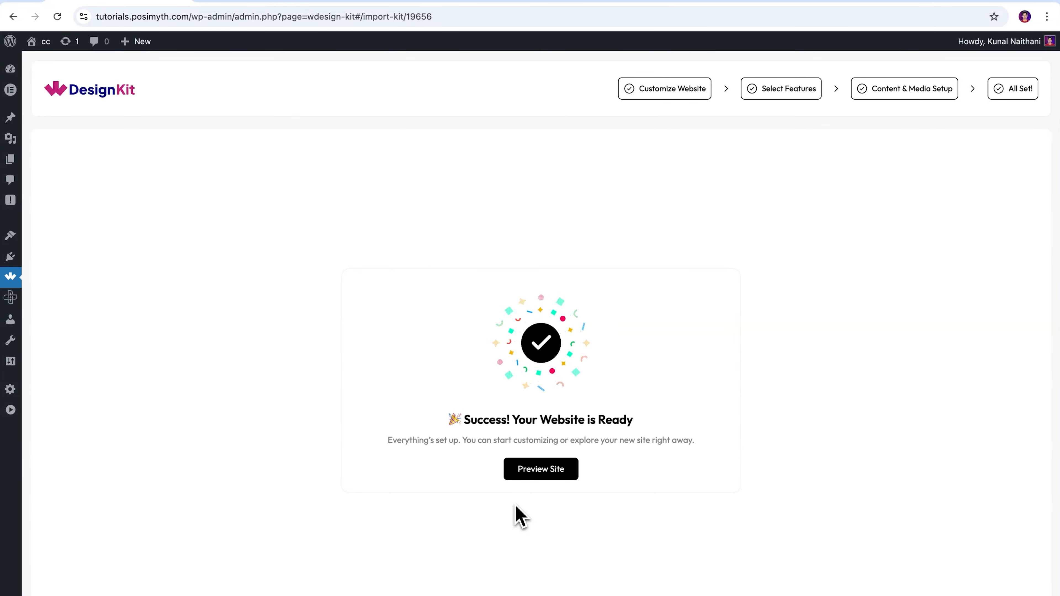
Preview the new site and browse its landing, About, Features and Pricing pages.
click(550, 476)
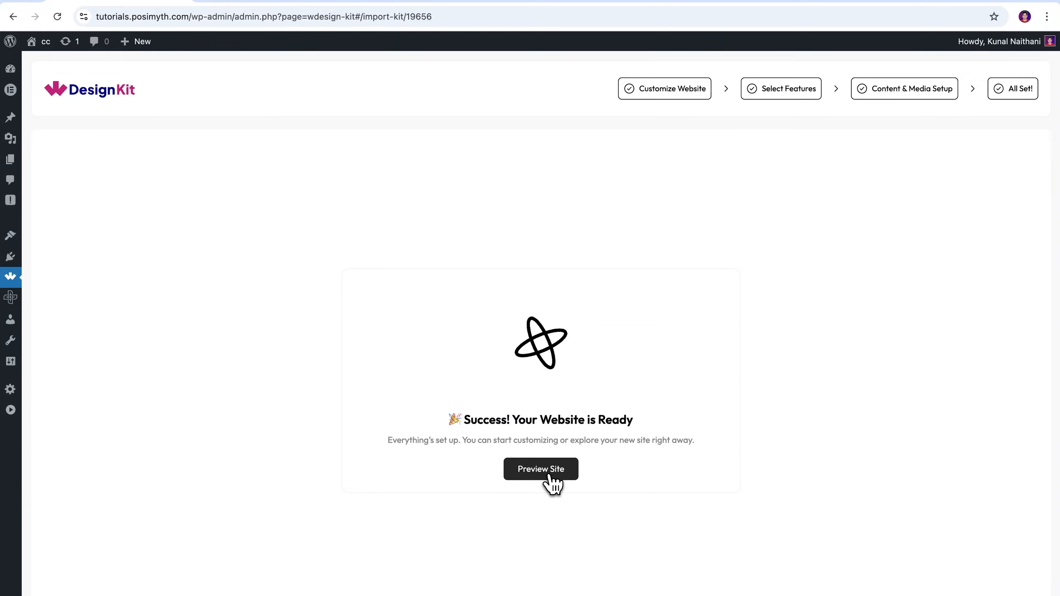
scroll(835, 308, down, 15)
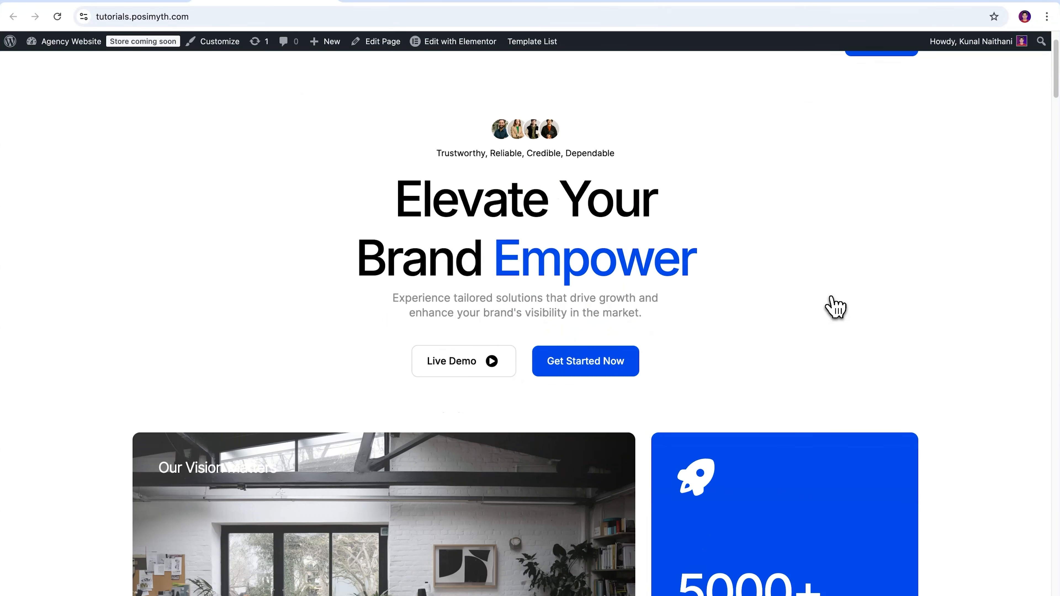
scroll(835, 308, down, 20)
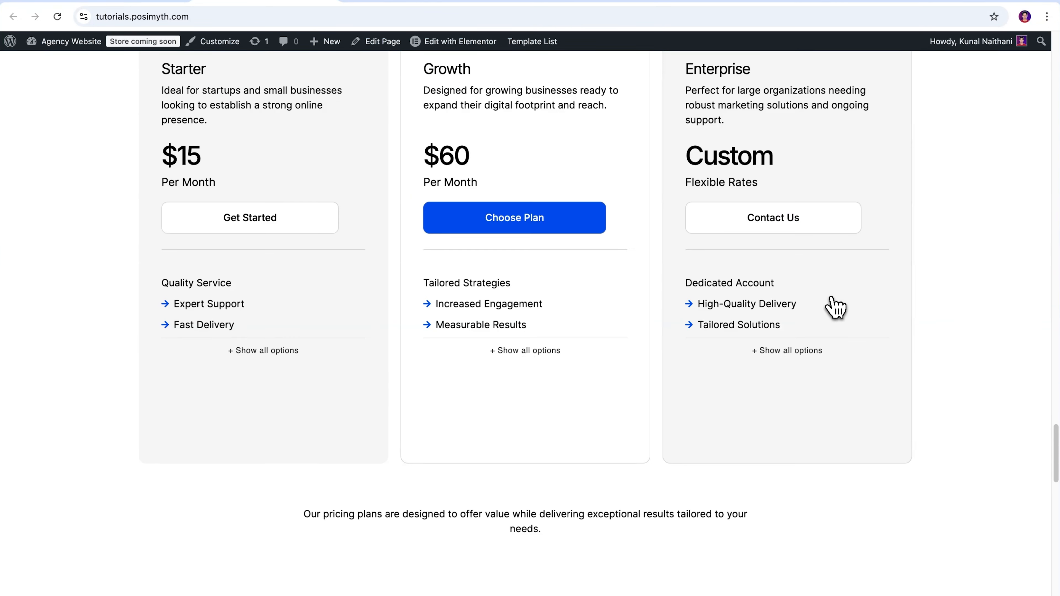
scroll(835, 308, up, 12)
scroll(835, 308, up, 15)
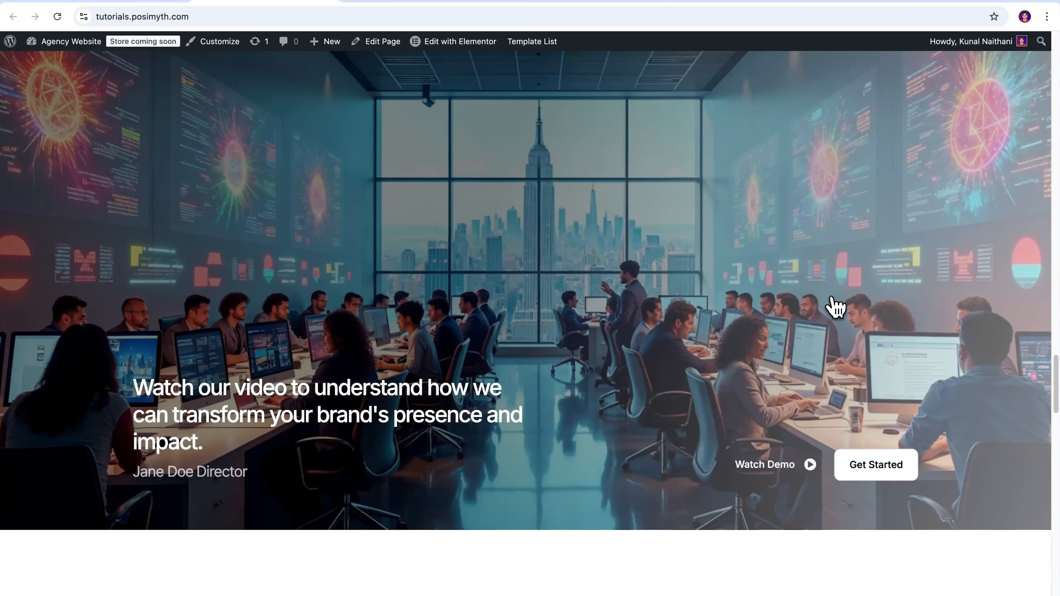
scroll(774, 277, up, 15)
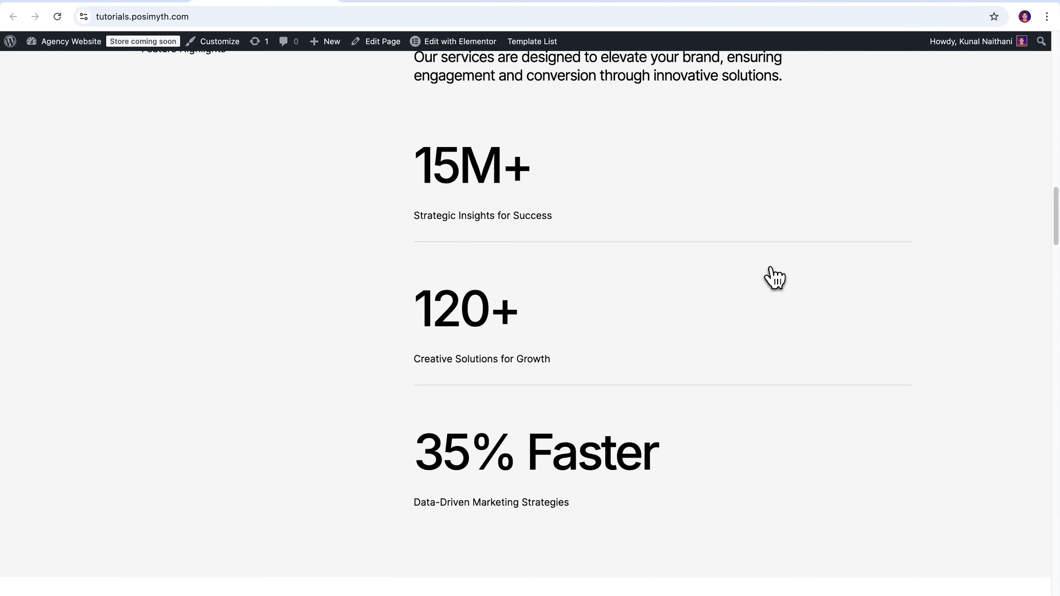
scroll(728, 424, up, 15)
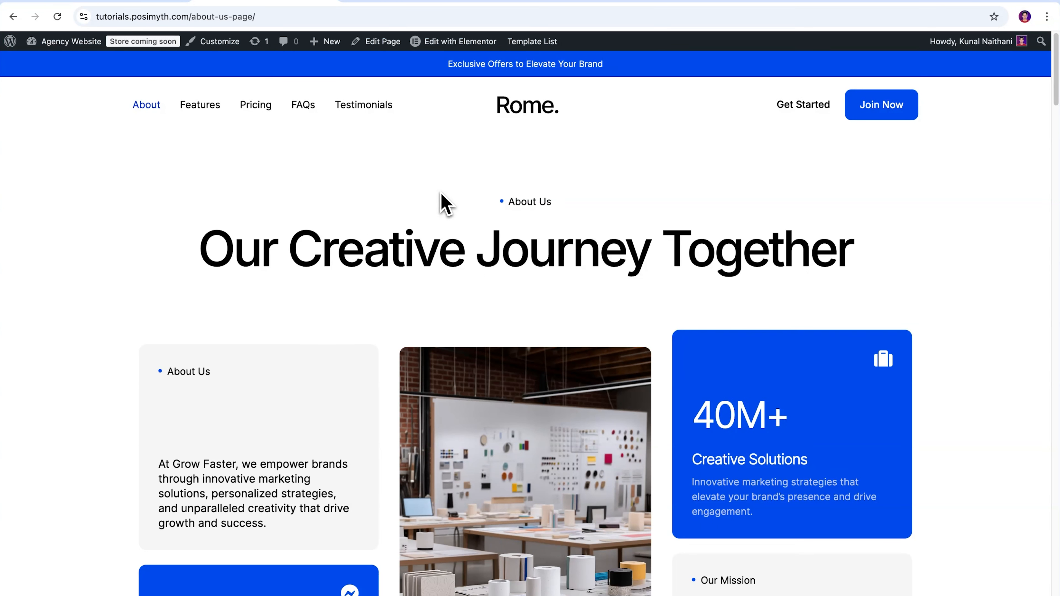
scroll(446, 203, down, 20)
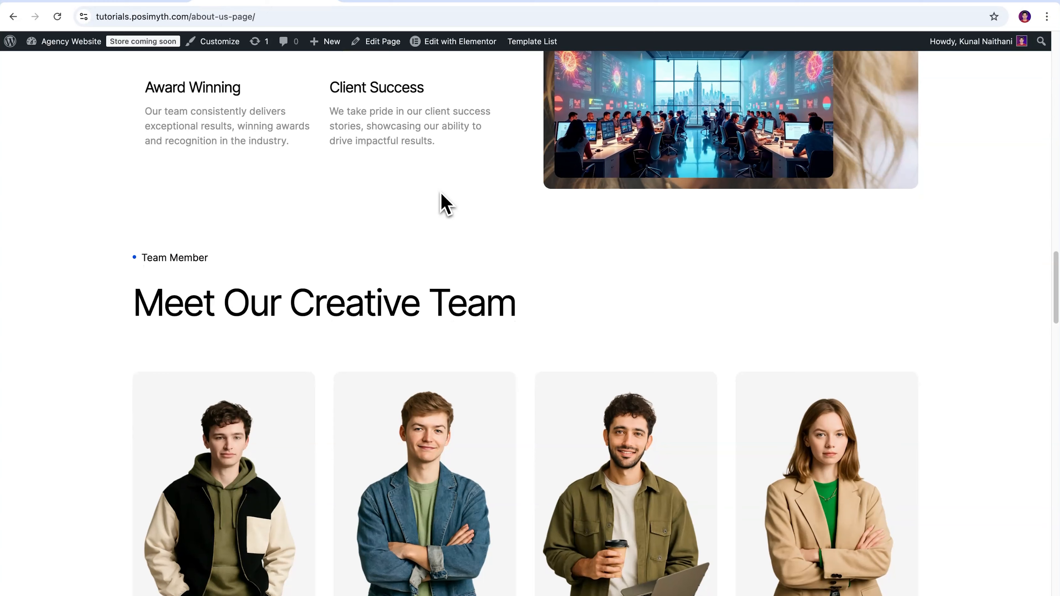
scroll(446, 203, down, 5)
scroll(559, 289, down, 10)
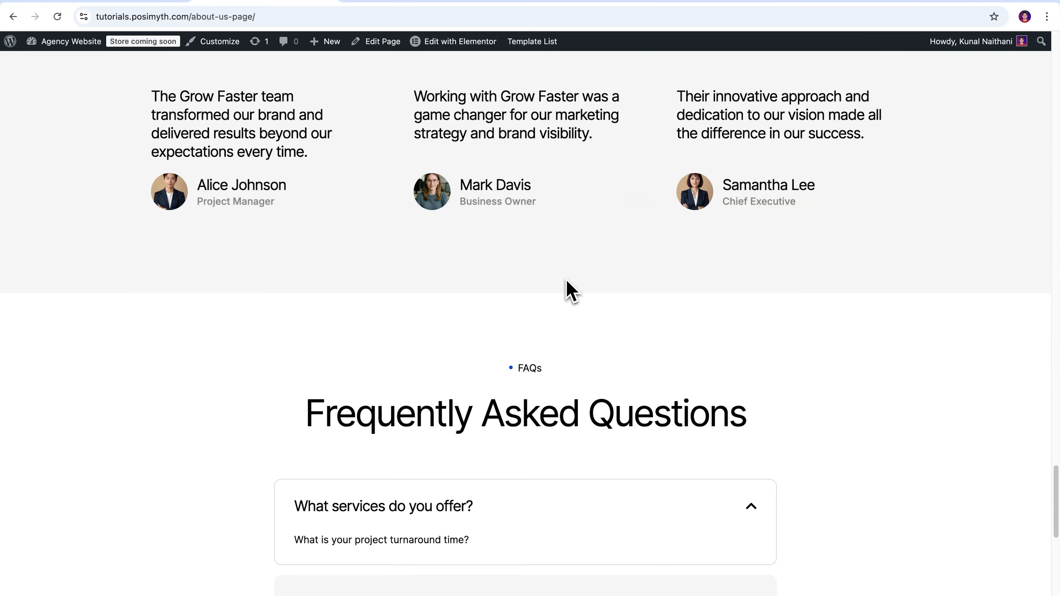
scroll(562, 288, up, 20)
scroll(580, 276, up, 20)
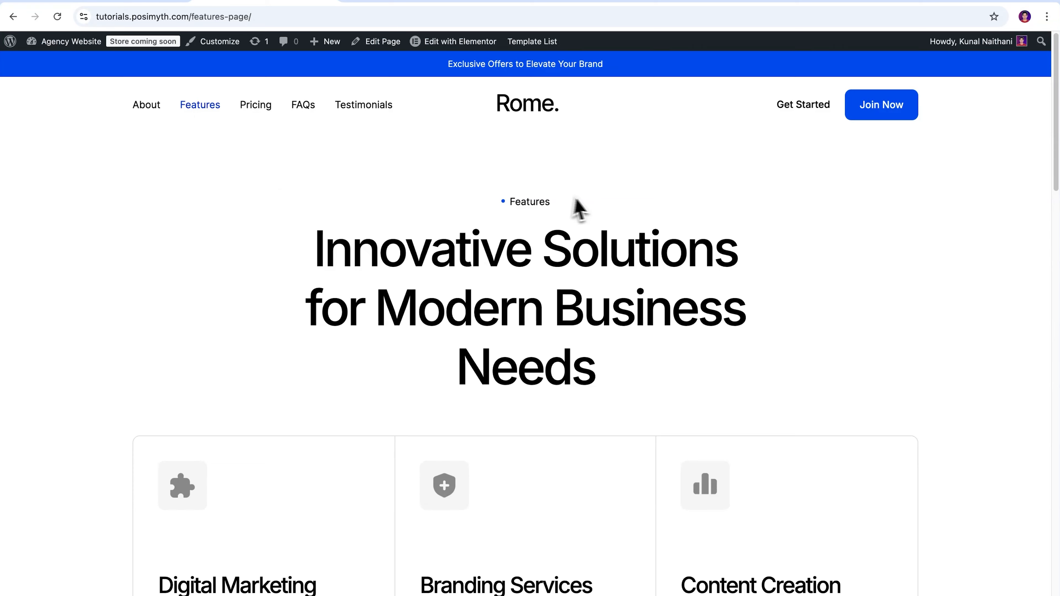
scroll(585, 292, down, 15)
scroll(586, 305, up, 15)
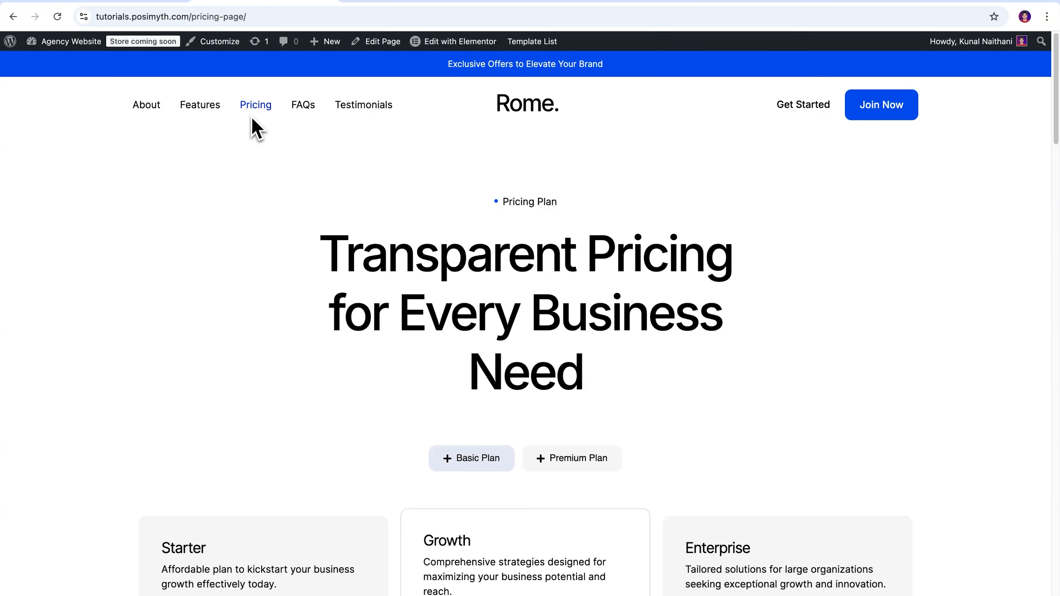
scroll(627, 193, down, 20)
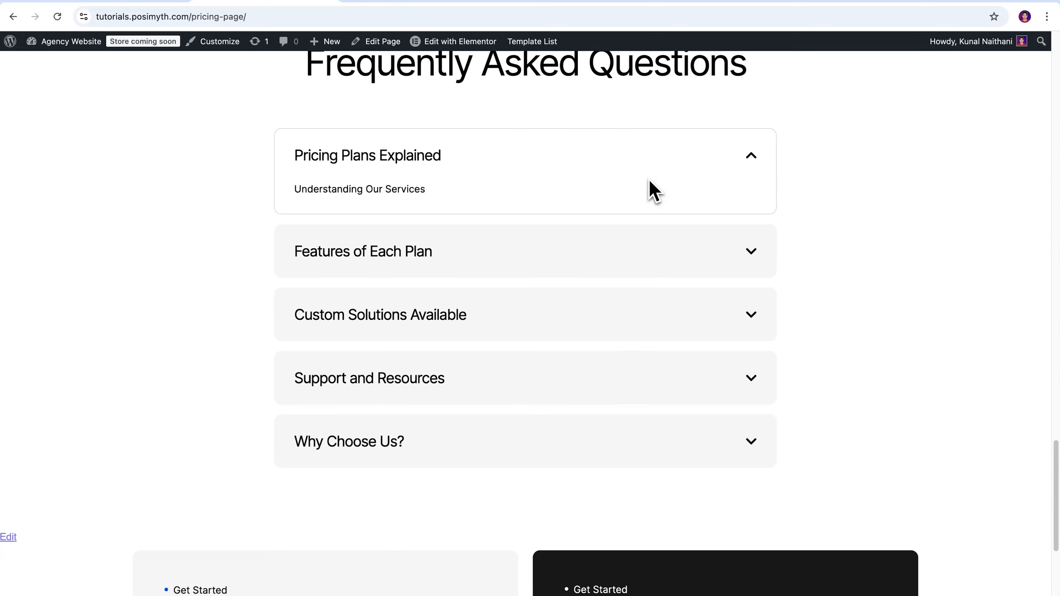
scroll(651, 189, up, 10)
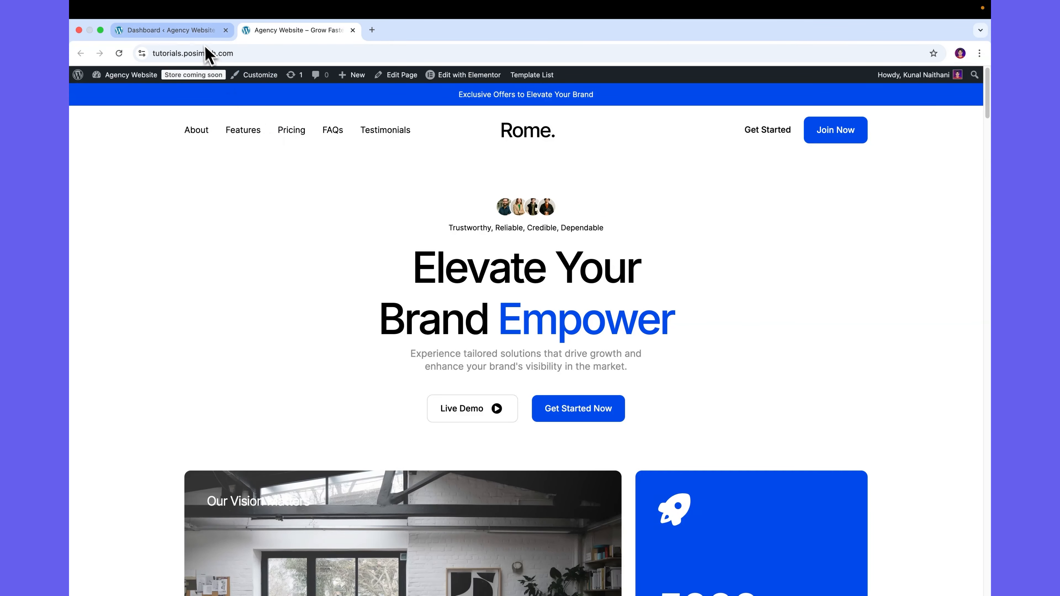
Open the Landing Page in Elementor from the dashboard's pages list and select the hero heading.
click(198, 37)
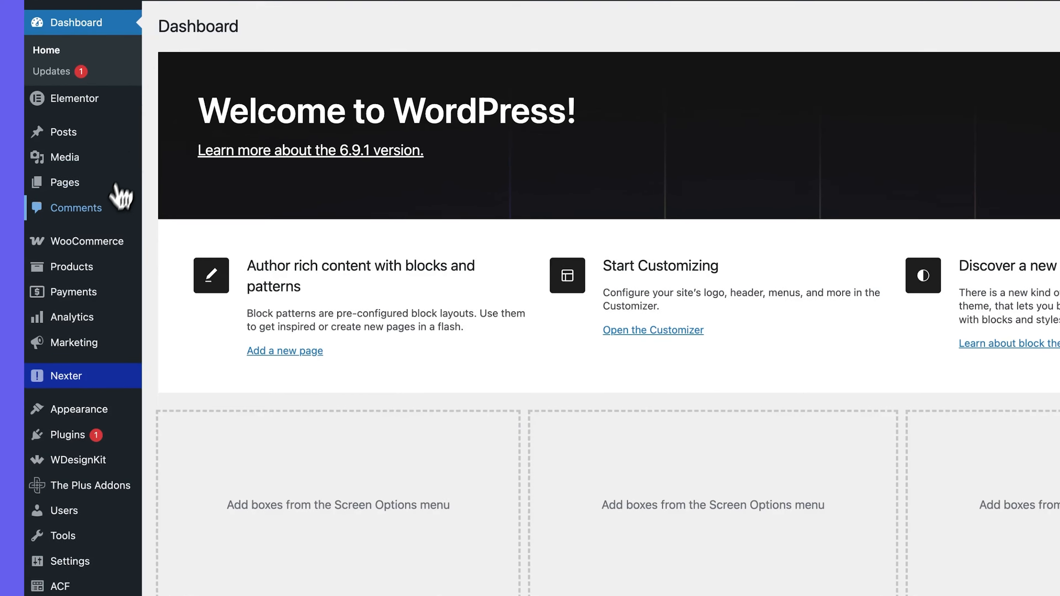
mouse_move(101, 216)
click(52, 167)
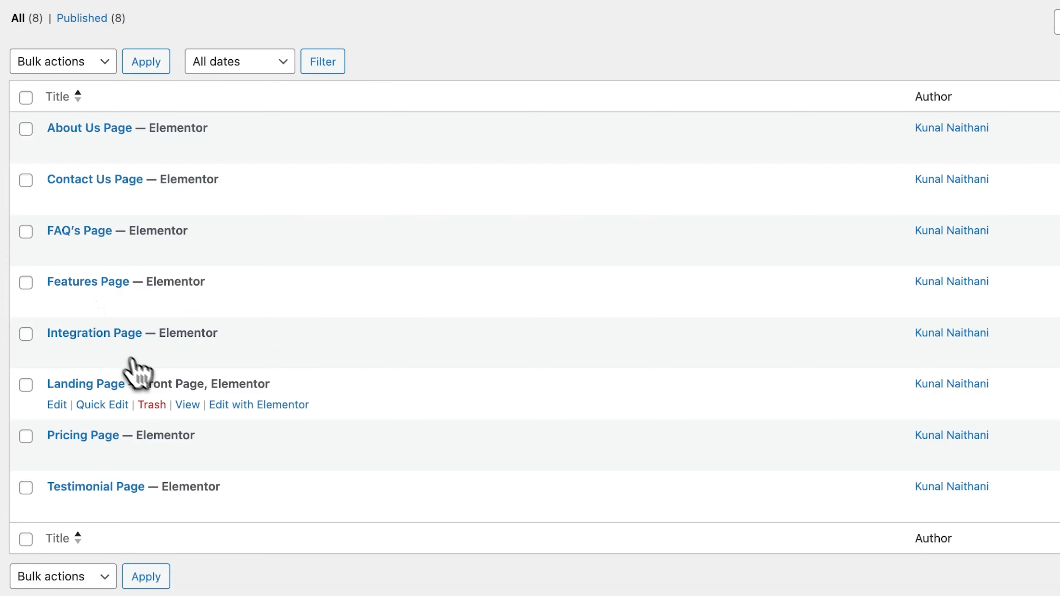
click(236, 408)
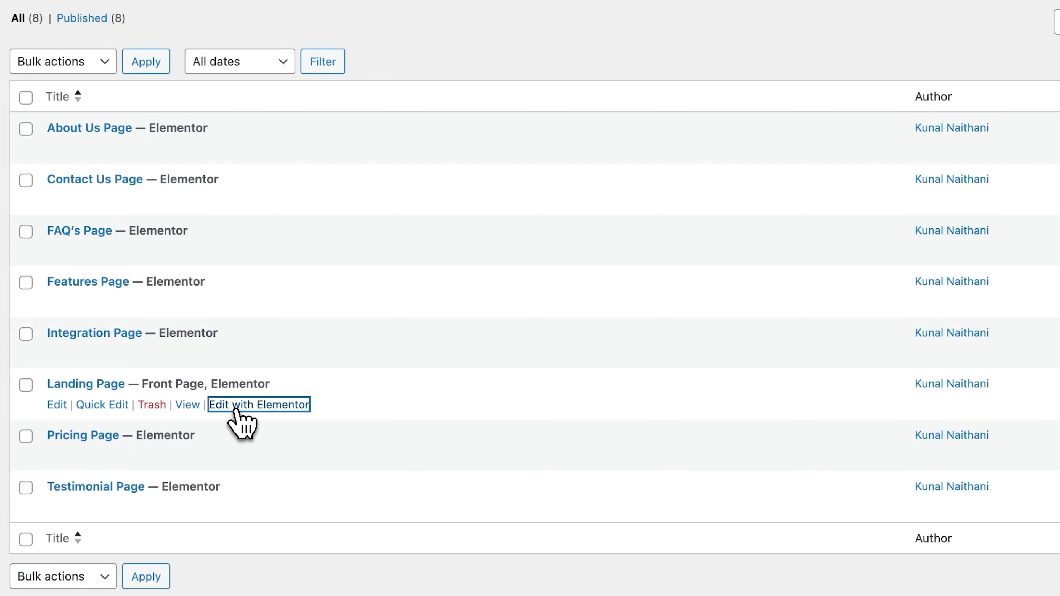
click(516, 339)
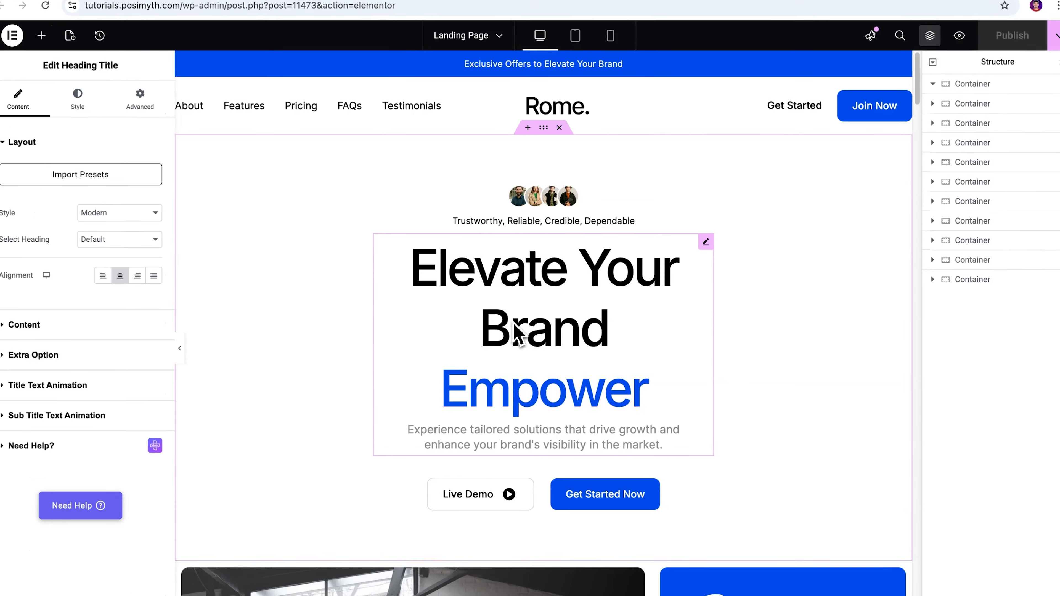
Inspect the hero heading's title and subtitle content fields.
click(33, 281)
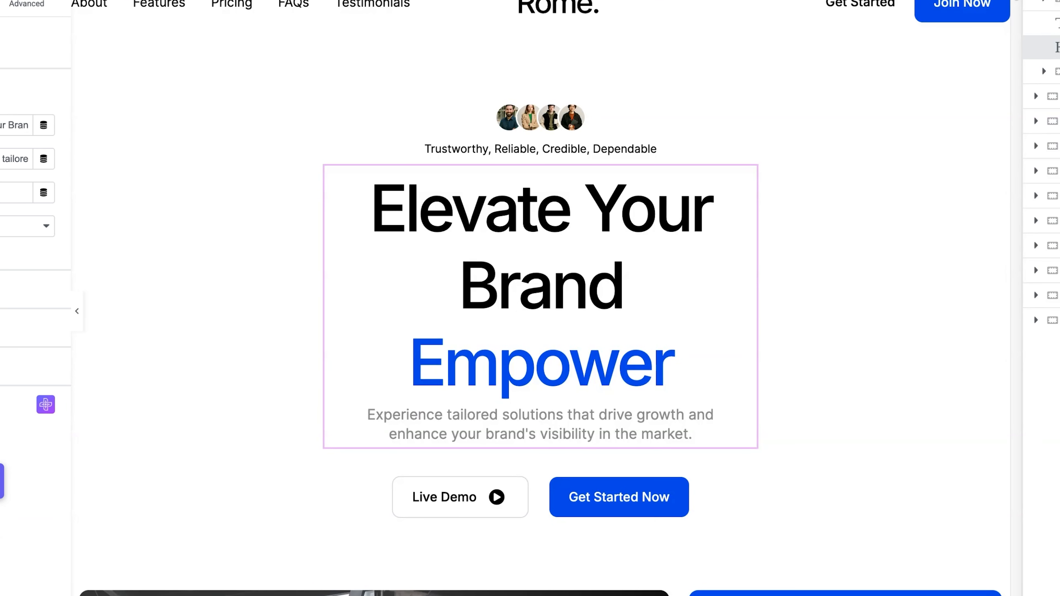
drag(110, 127, 202, 127)
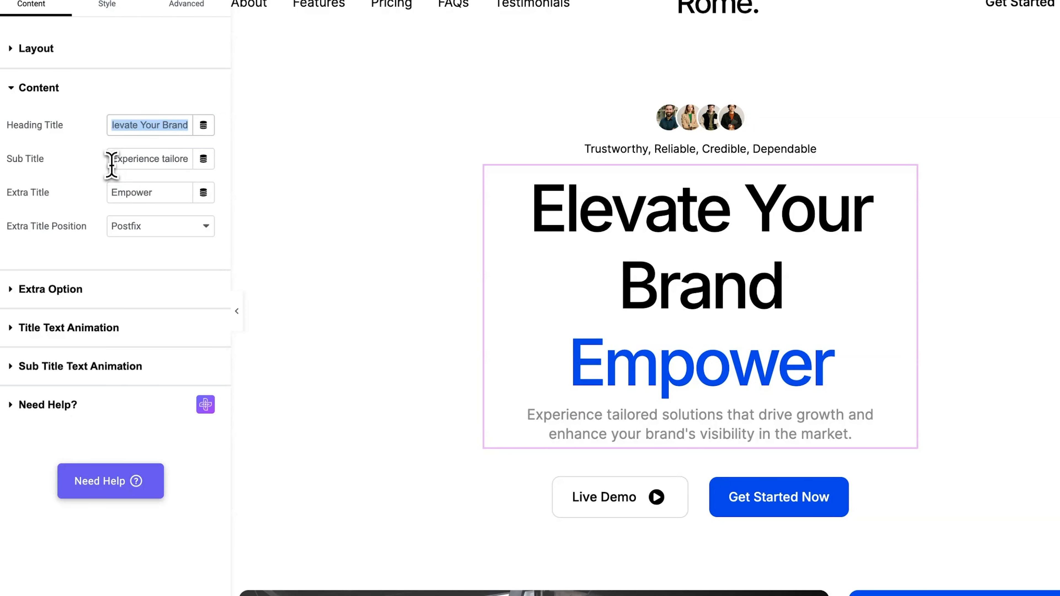
drag(112, 160, 181, 160)
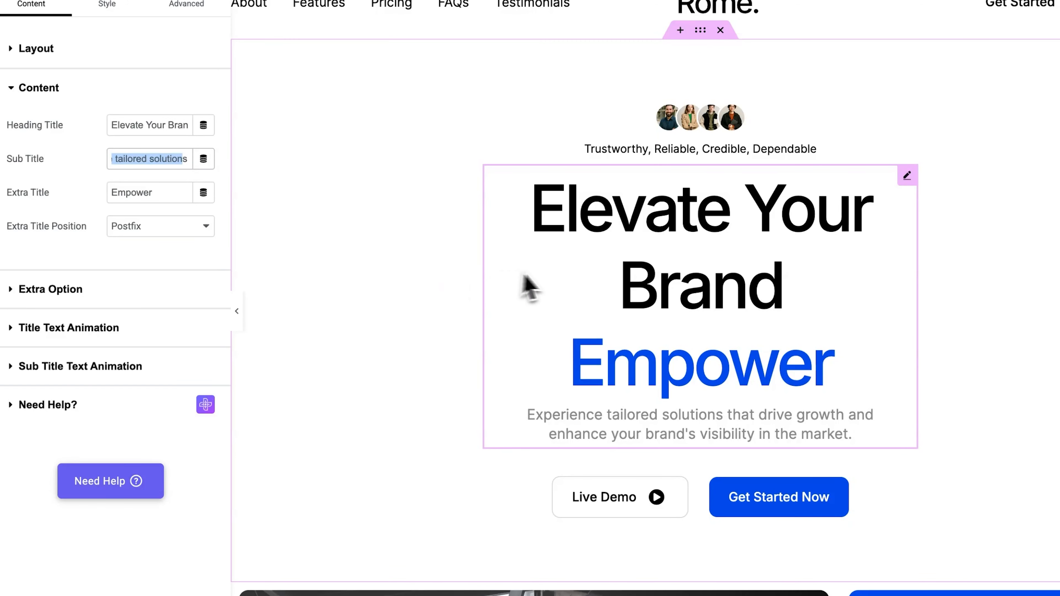
click(556, 274)
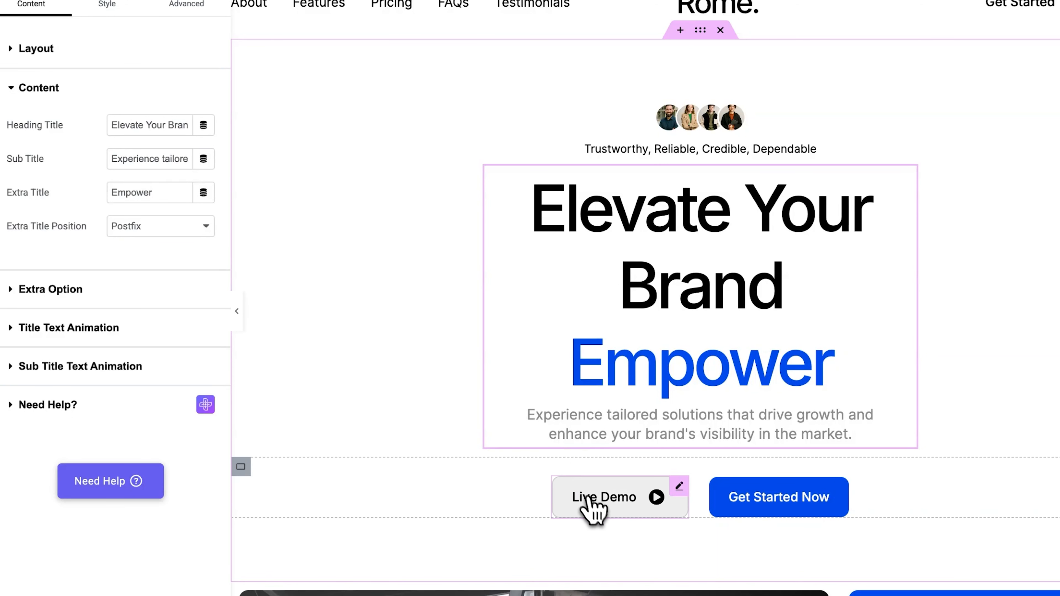
click(594, 503)
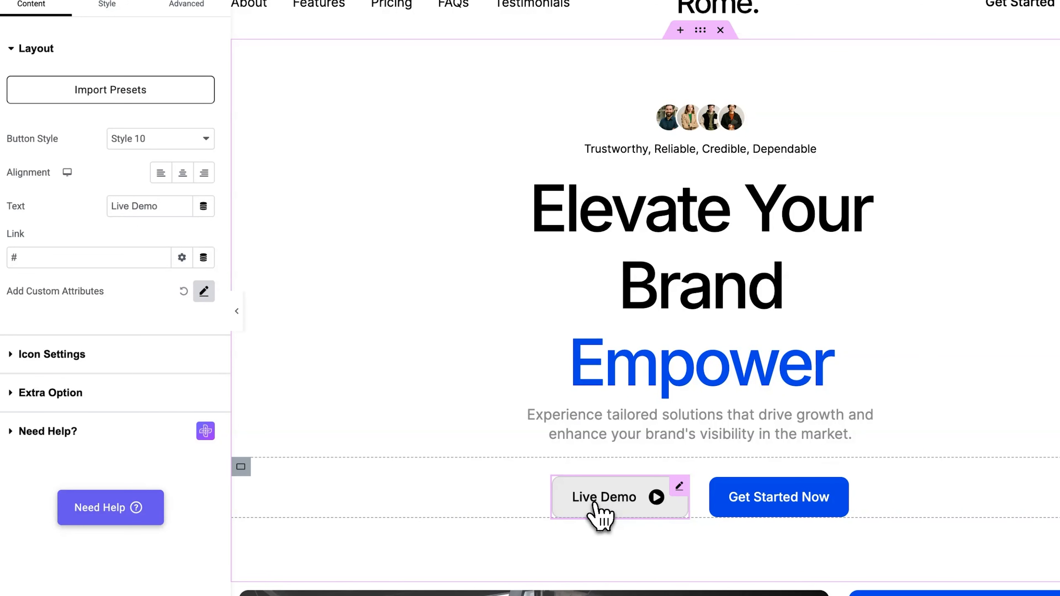
click(61, 257)
key(BackSpace)
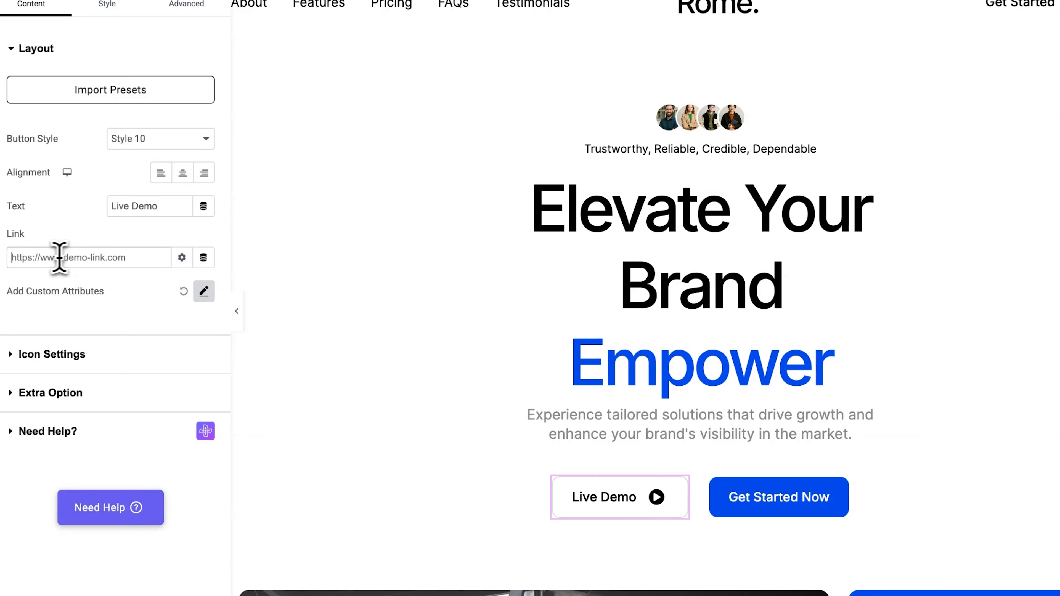
text(https://www.youtube.com/watch?v=pcy)
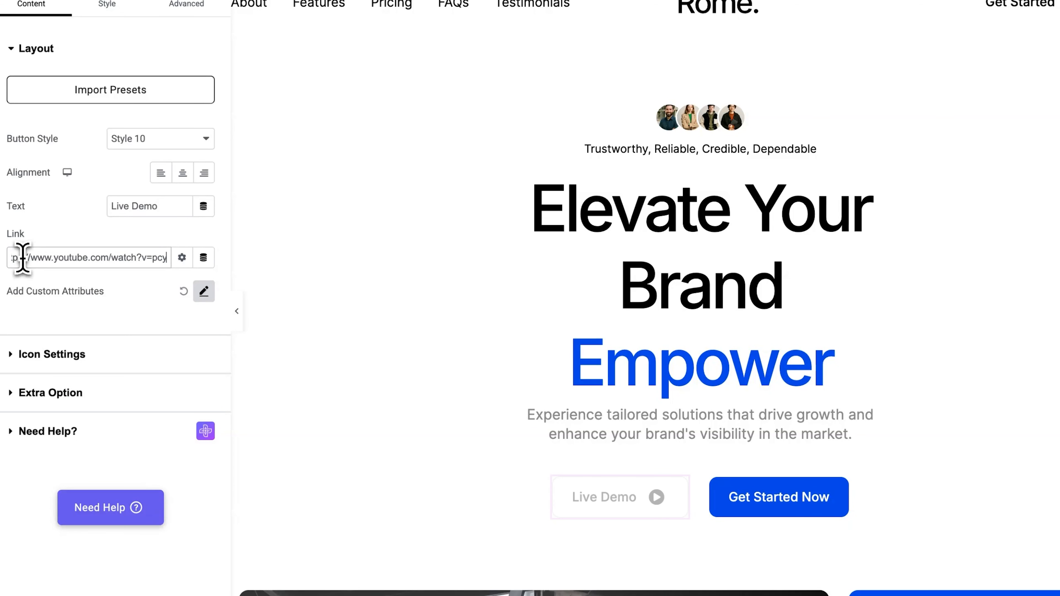
text(qQU9aHNa)
drag(13, 259, 226, 268)
click(94, 258)
Change the Live Demo button's style to Style 15.
click(182, 139)
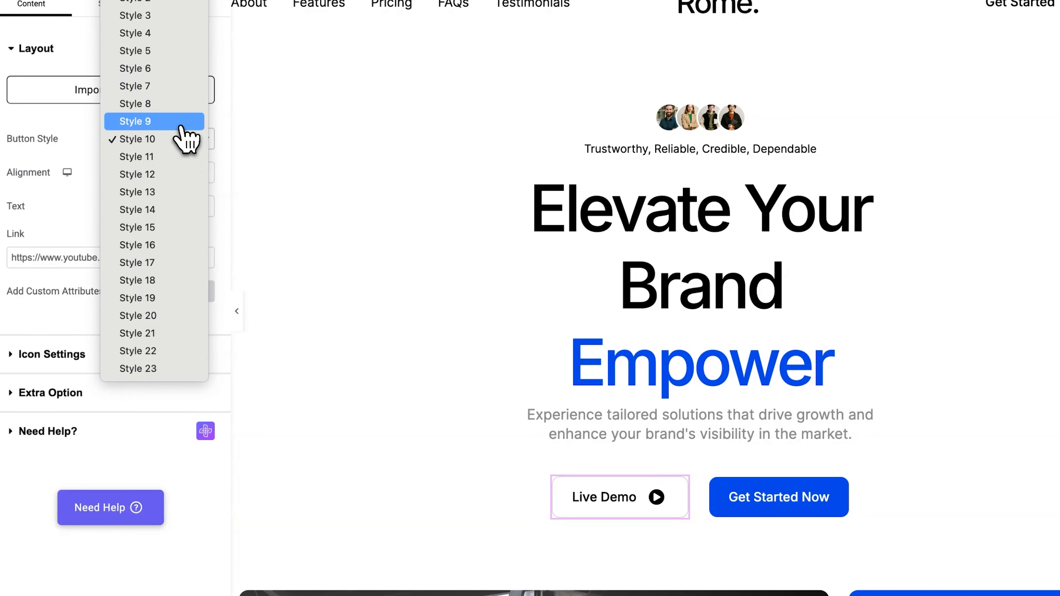
click(183, 122)
click(179, 140)
click(151, 245)
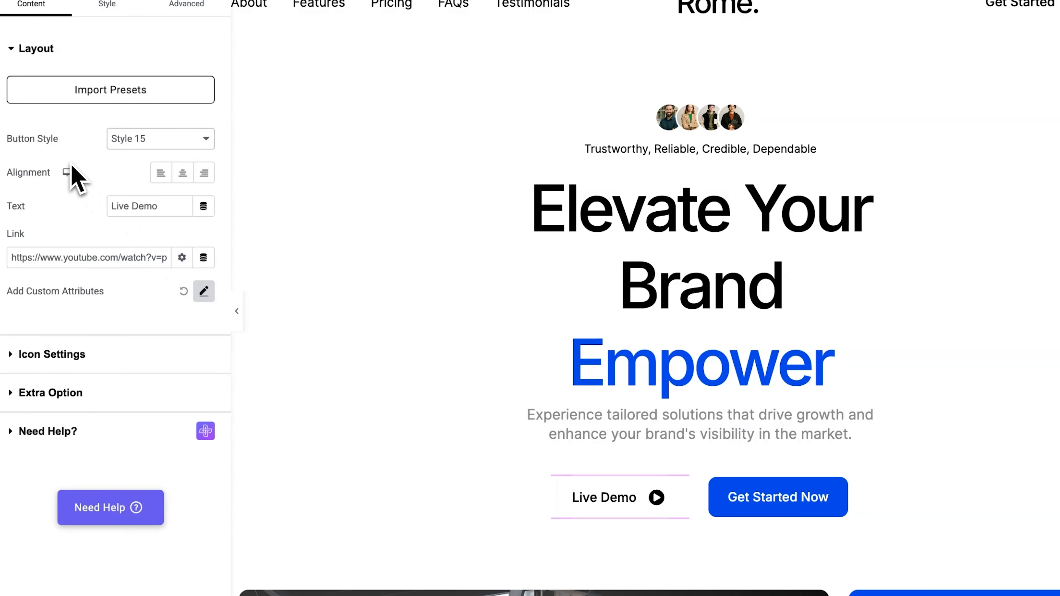
Inspect the Get Started Now button's text and link settings.
click(773, 499)
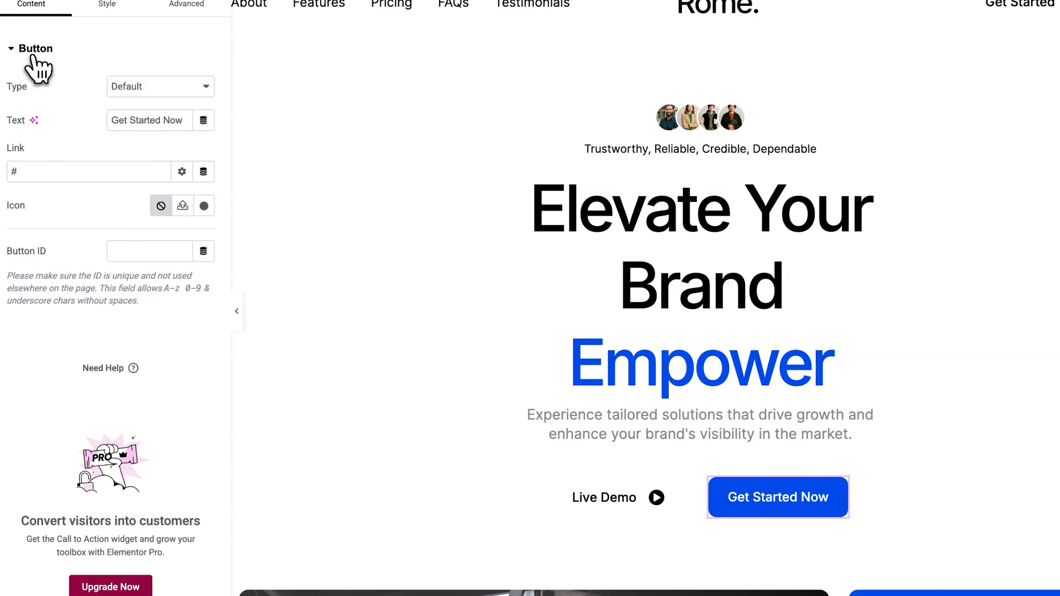
drag(109, 121, 168, 120)
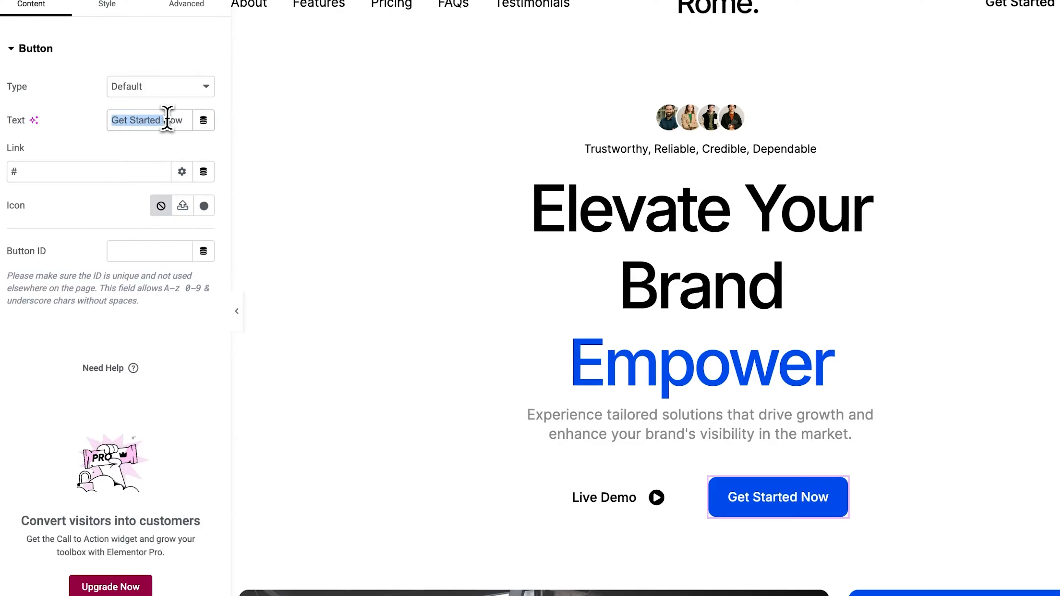
click(177, 121)
click(46, 172)
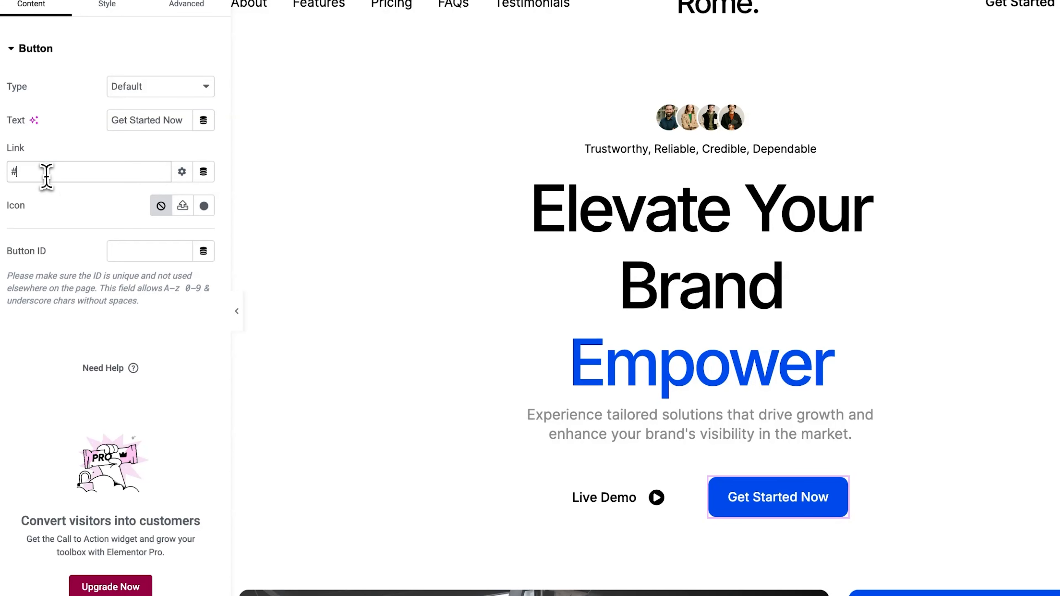
Retitle the first service info box as Data Driven Strategy.
scroll(336, 222, down, 20)
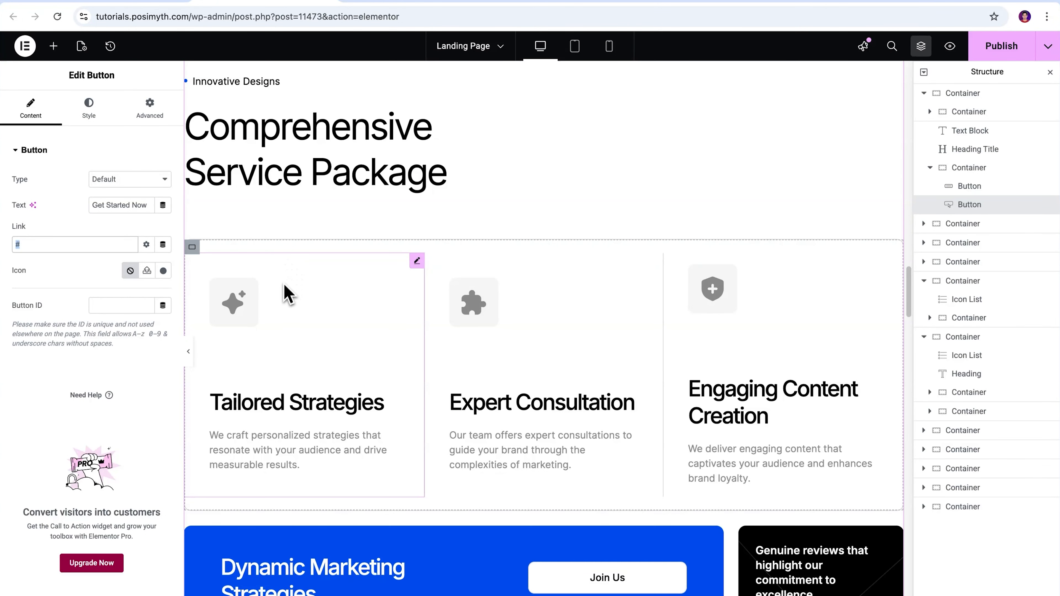
click(286, 304)
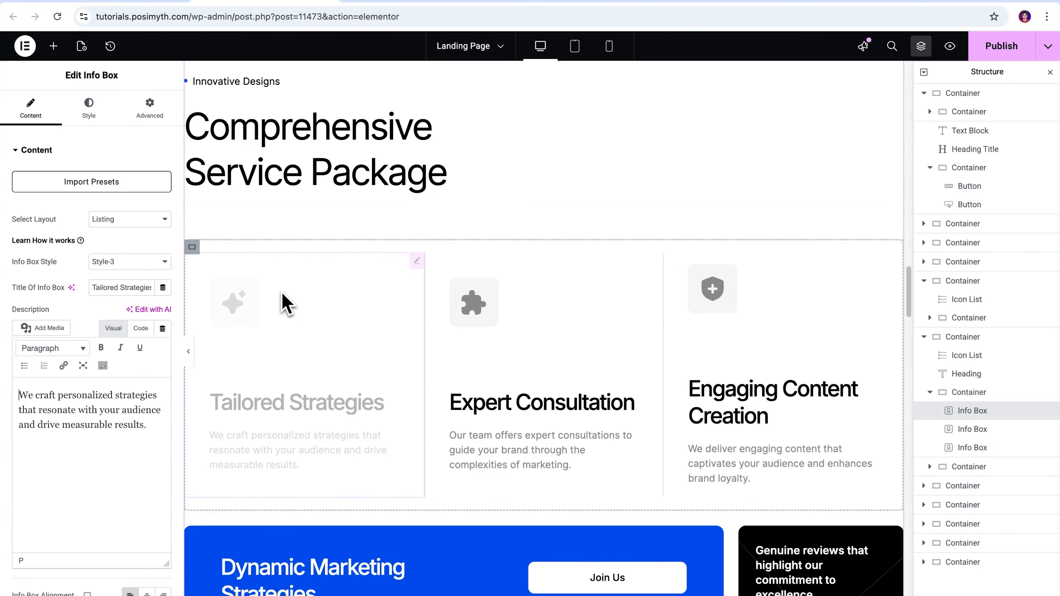
text(Data )
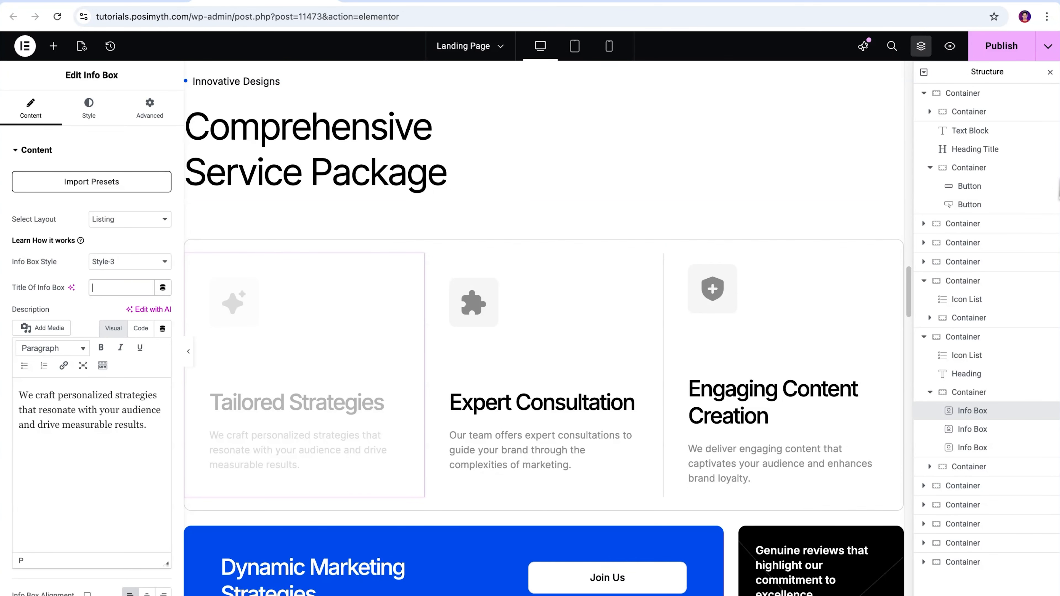
text(Driven )
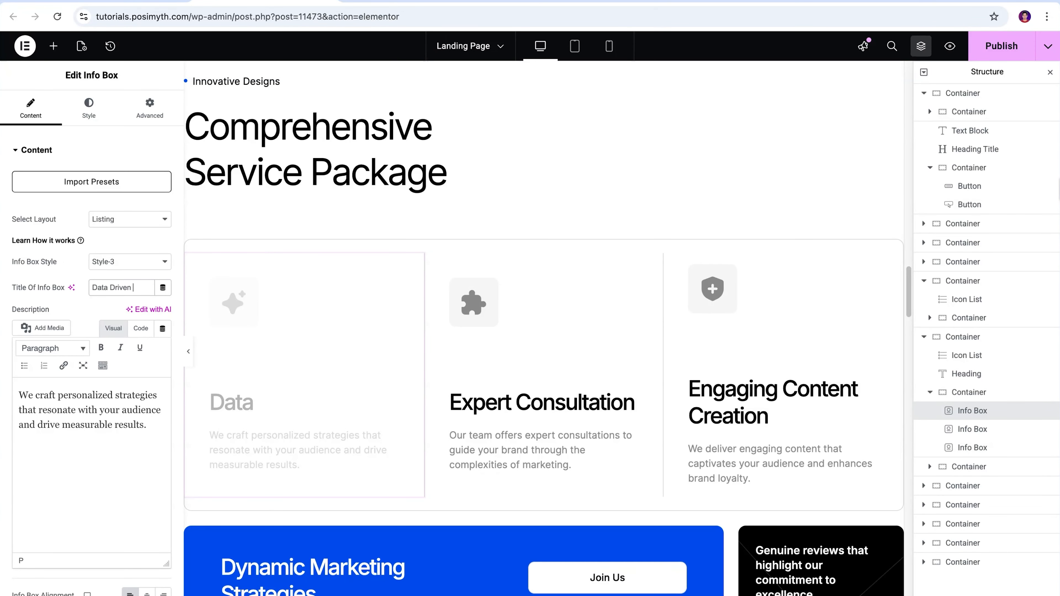
text(Strategy)
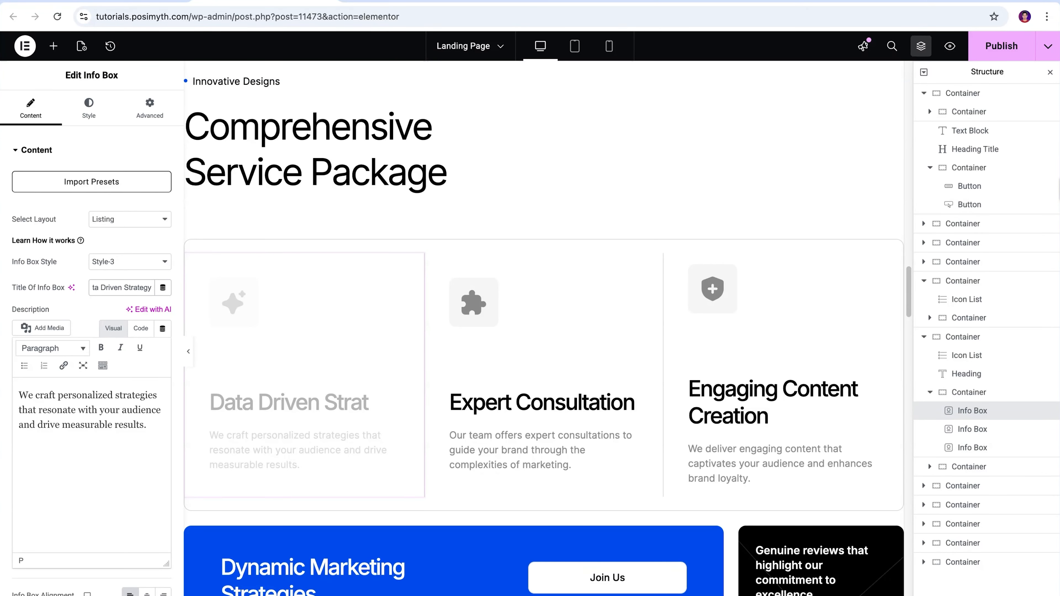
Replace that info box's description with "Plan campaigns around real numbers so every move support leads, sales, and growth.".
drag(147, 426, 10, 395)
key(BackSpace)
text(Plan campaigns around )
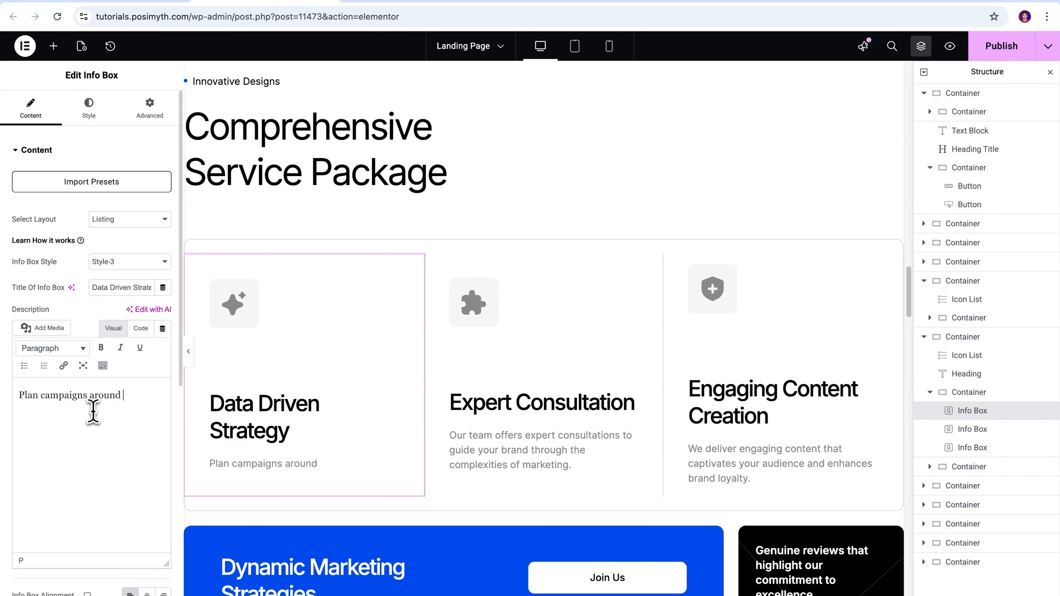
text(real numbers so every move support leads, sales,)
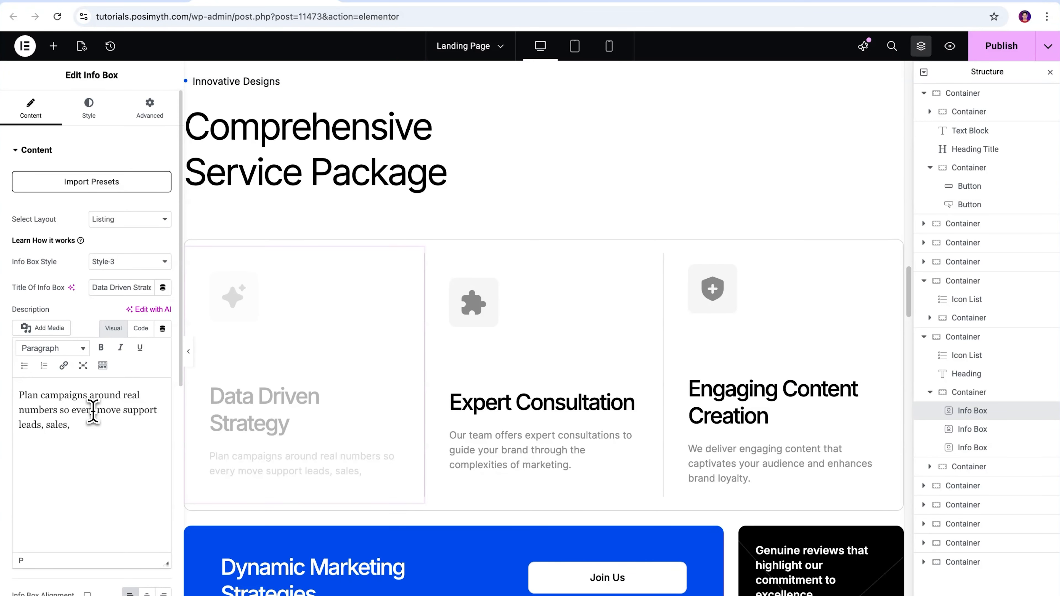
text( and growth.)
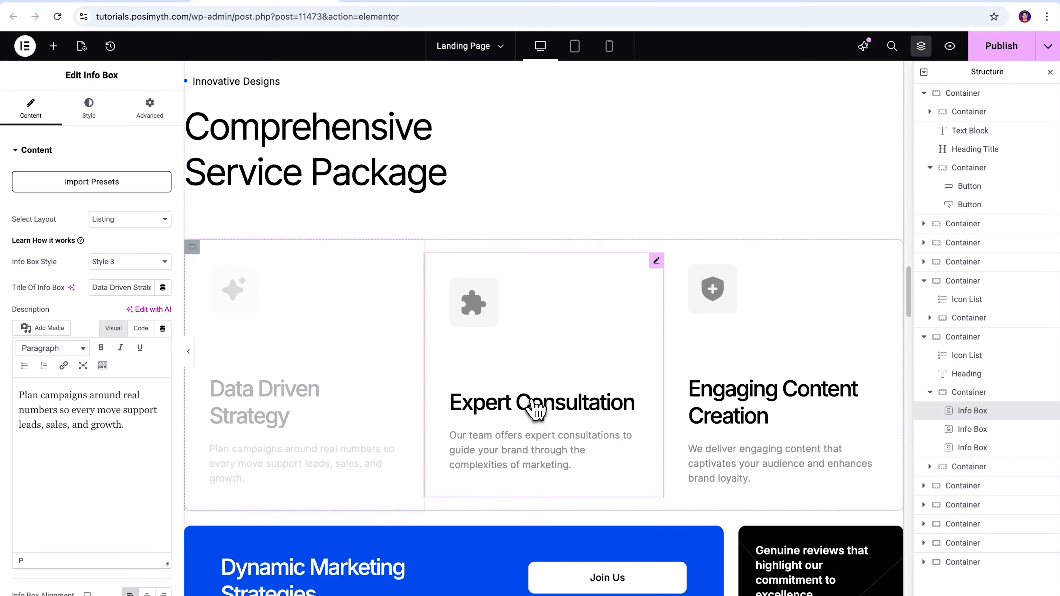
Change the second info box to Dedicated Support Team with a support-focused description, and publish the page.
click(535, 410)
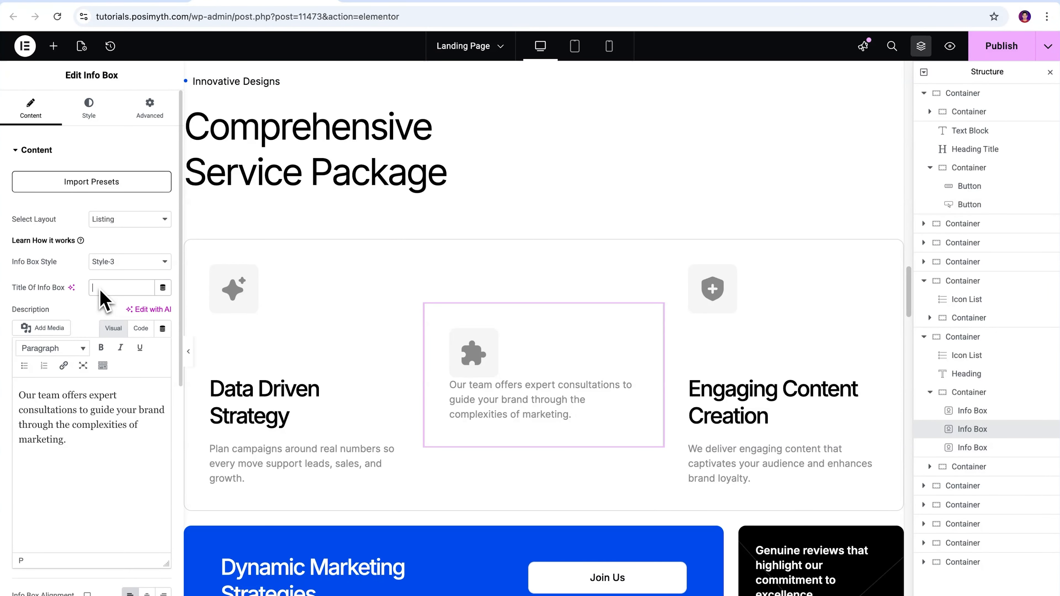
text(Dedicated Support Team)
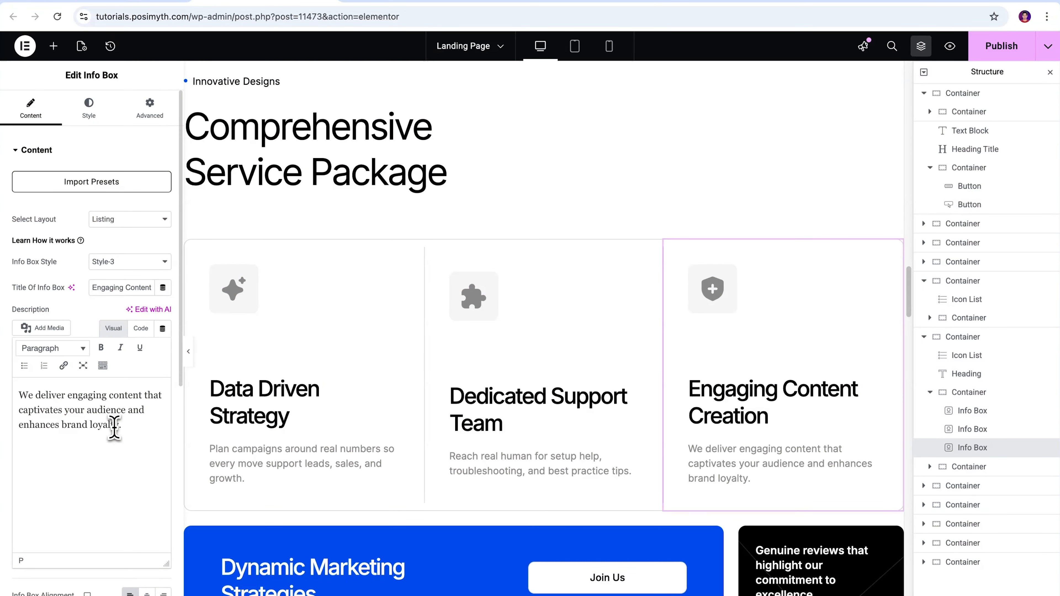
click(1019, 49)
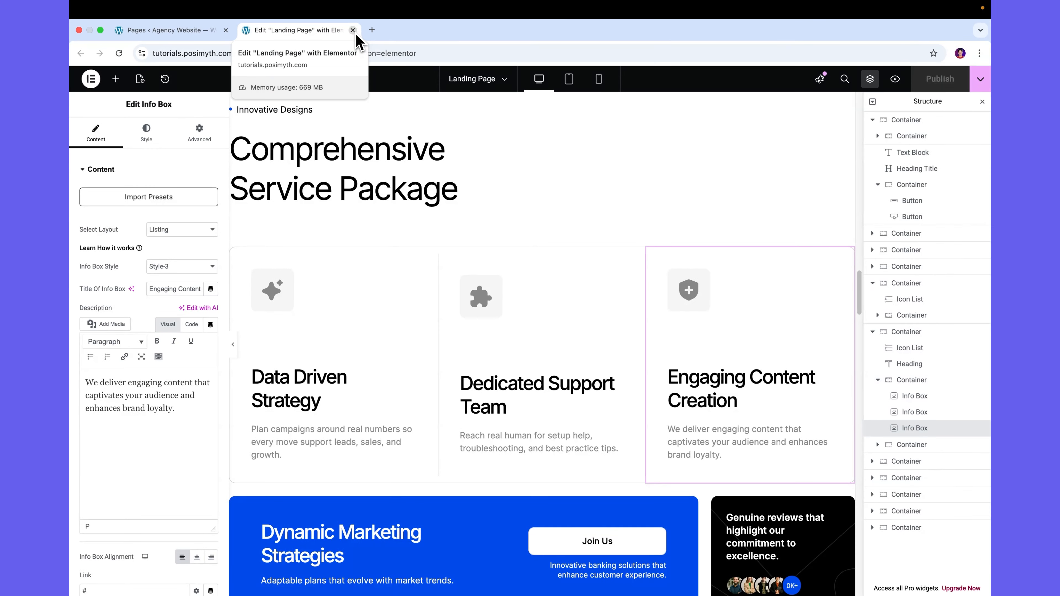
Open the About Us Page in Elementor from the dashboard's pages list.
click(171, 34)
mouse_move(322, 206)
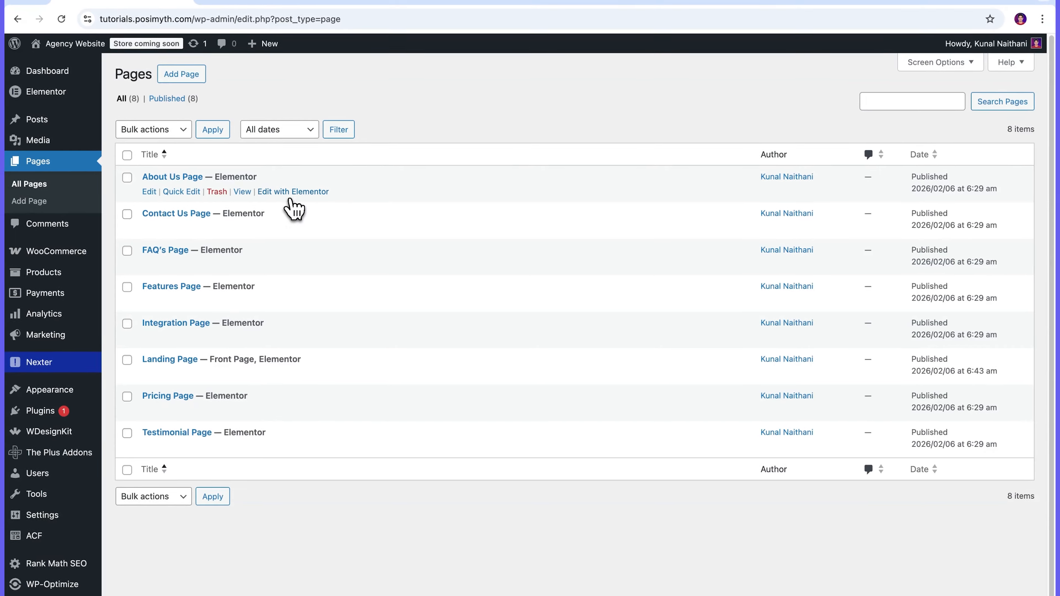
click(290, 192)
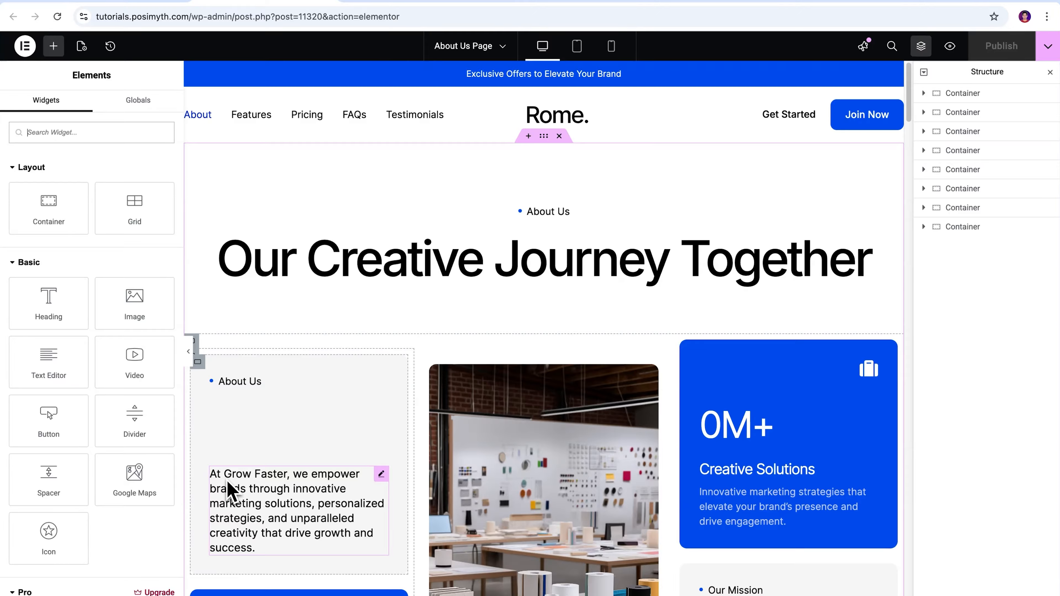
Replace the About Us section image with the skyline office photo from the media library.
click(260, 539)
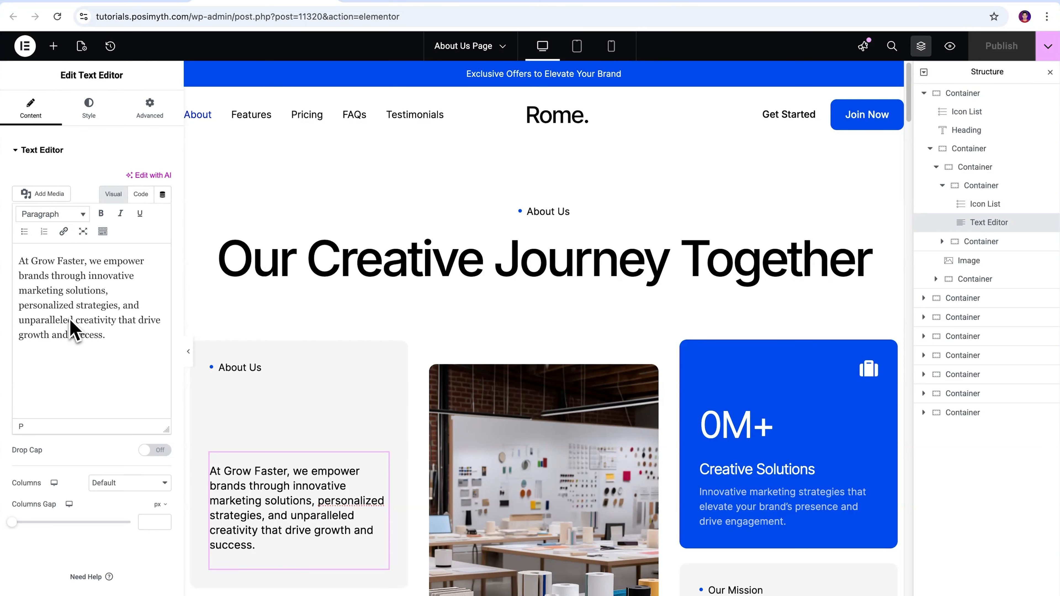
click(536, 481)
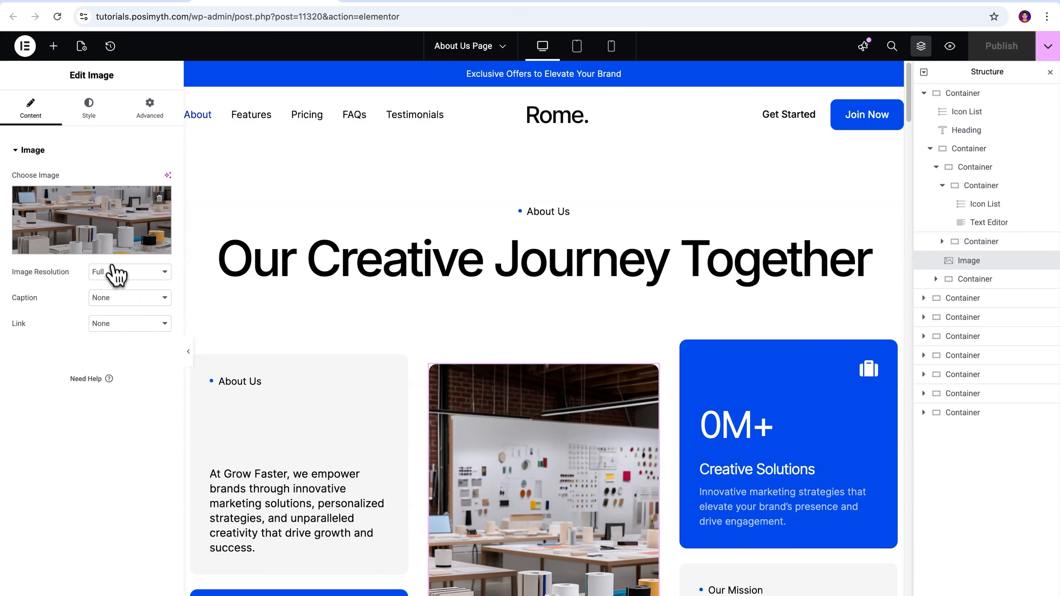
click(106, 257)
scroll(549, 289, down, 10)
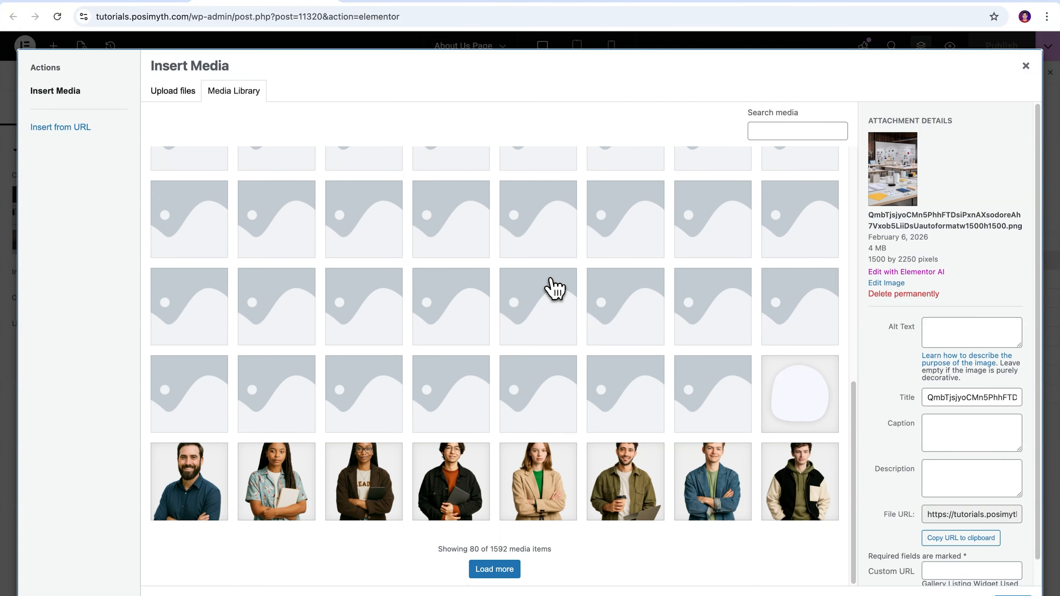
click(490, 582)
scroll(533, 540, up, 10)
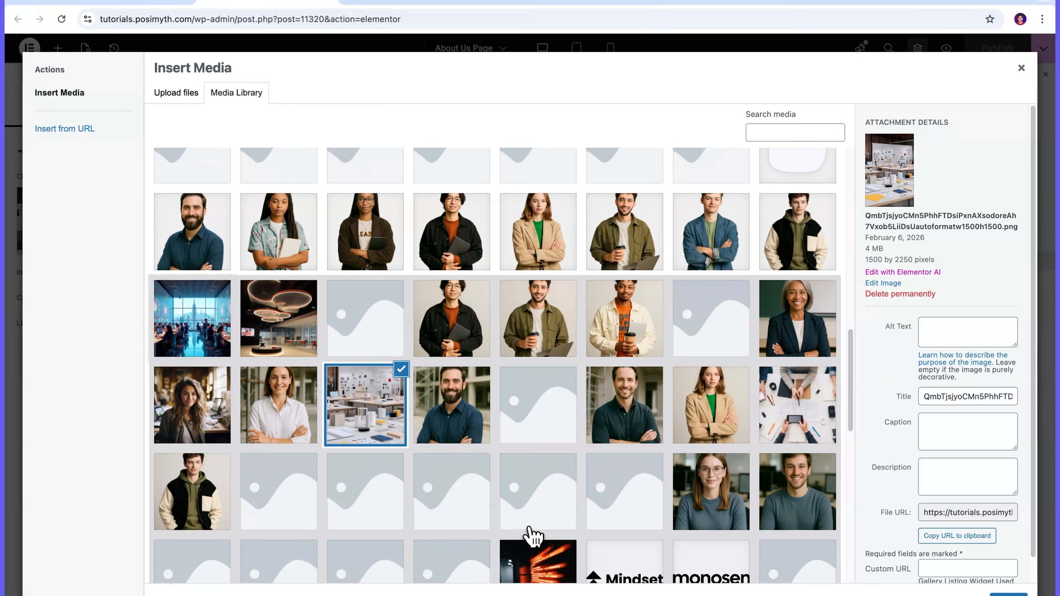
click(164, 435)
click(951, 565)
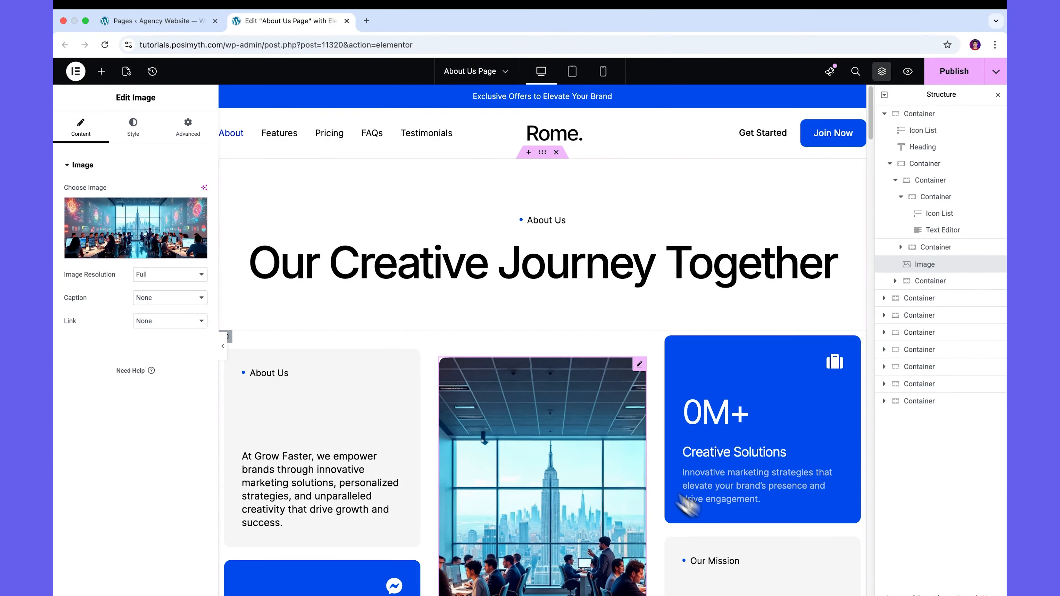
Replace the first team member's image with the bearded man in a blue shirt photo.
scroll(612, 446, down, 5)
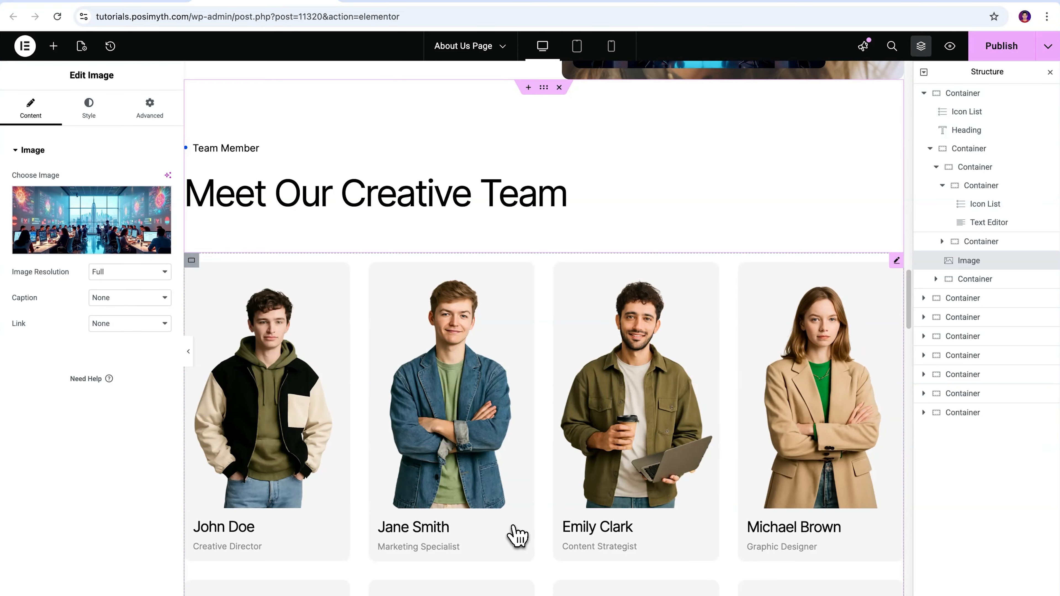
click(517, 536)
click(63, 337)
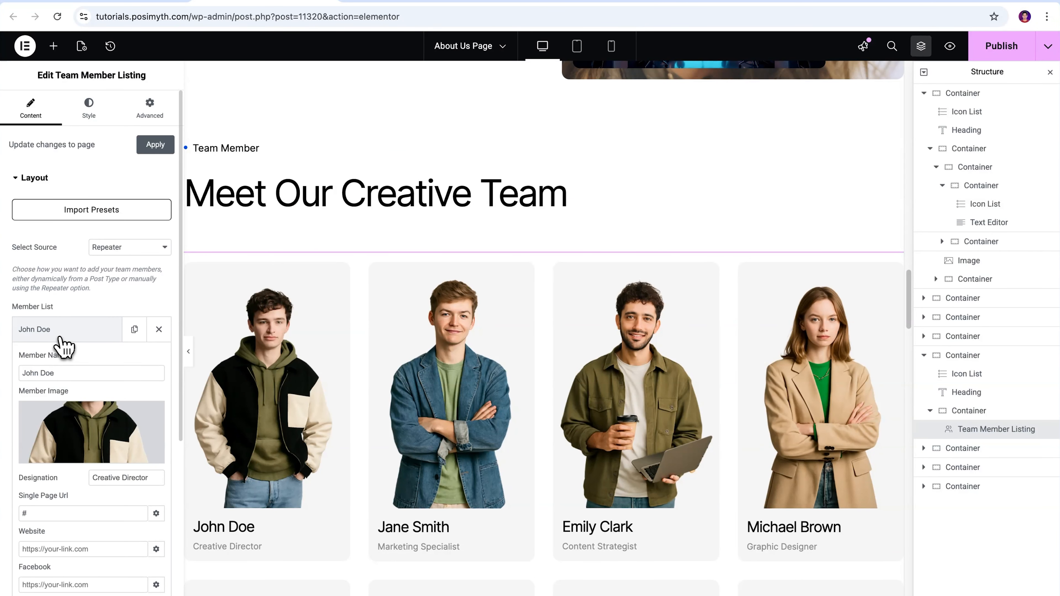
click(89, 464)
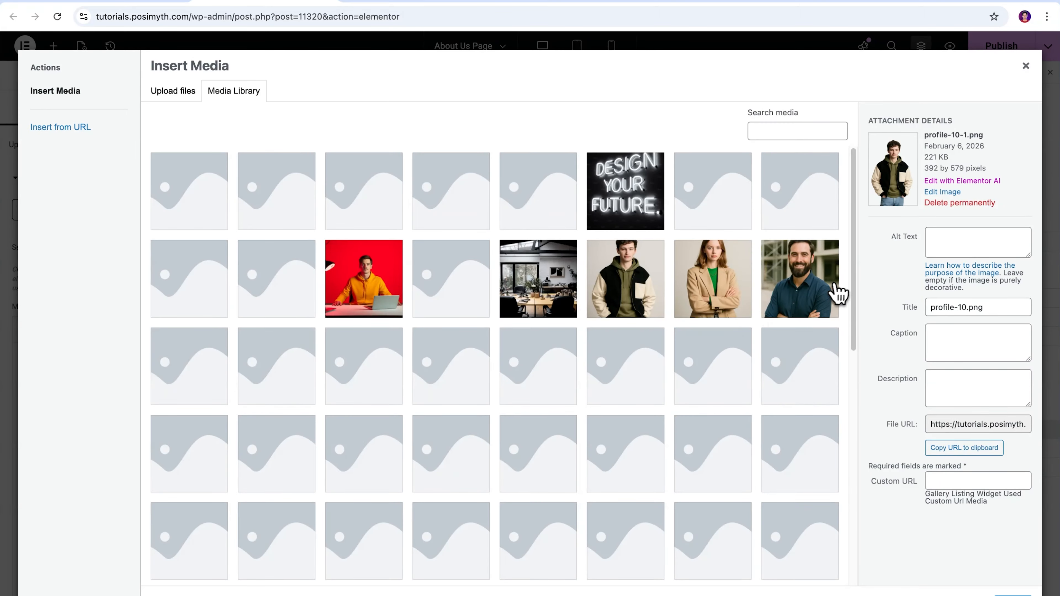
click(838, 291)
click(1016, 592)
Set the first team member's designation to Chief Marketing Officer.
triple_click(163, 477)
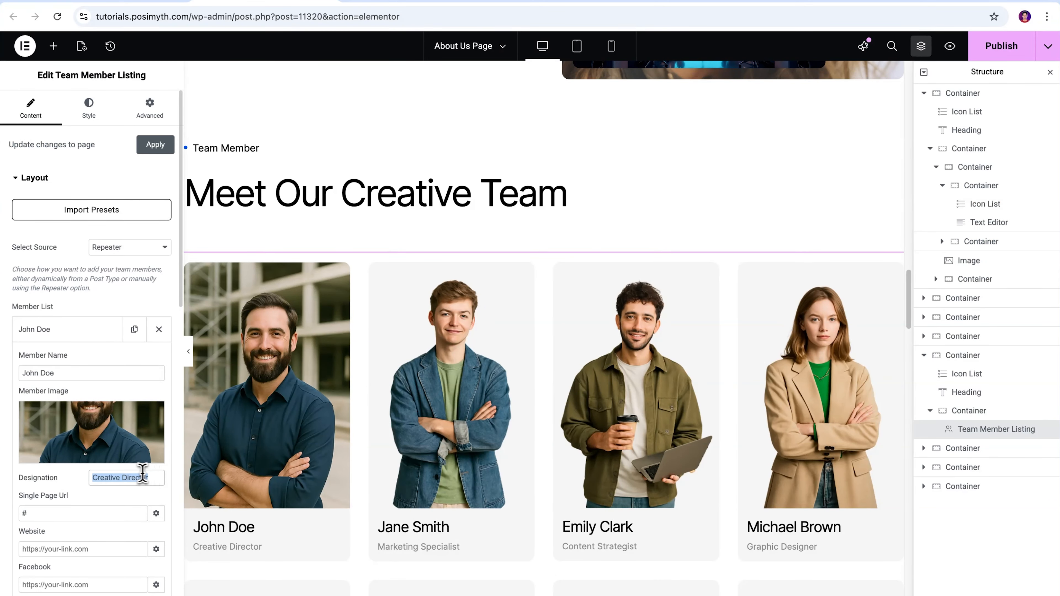
text(Chief Marketing O)
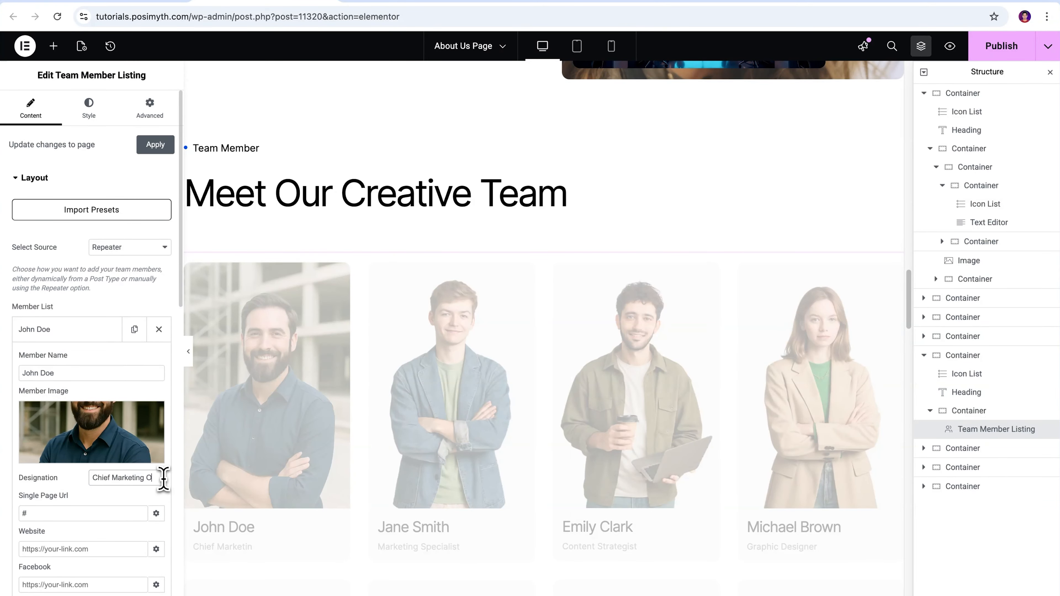
text(fficer)
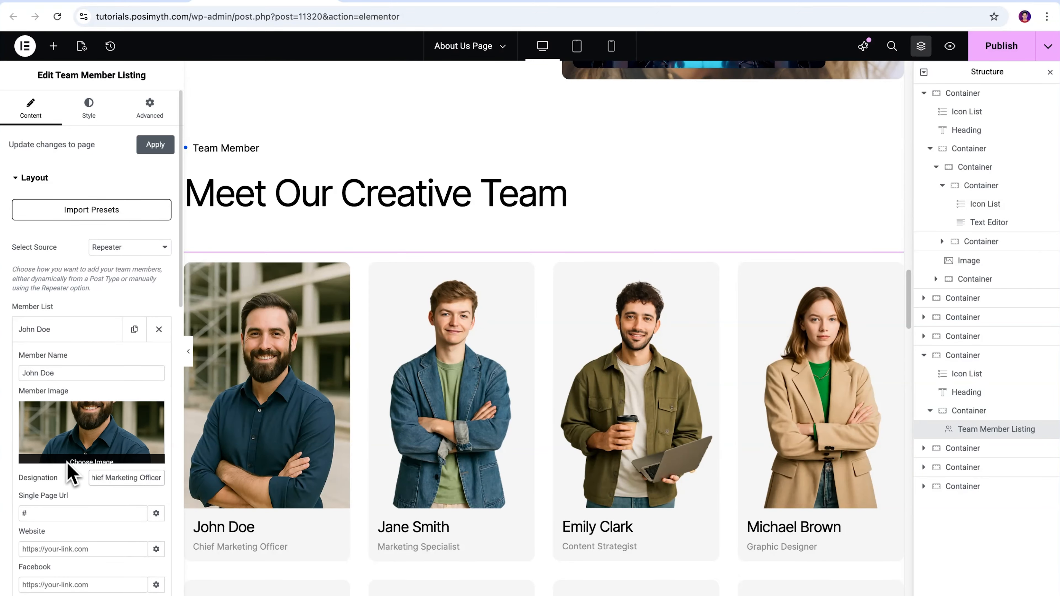
Change the first two timeline year headings to 2025 and 2024.
scroll(72, 501, down, 10)
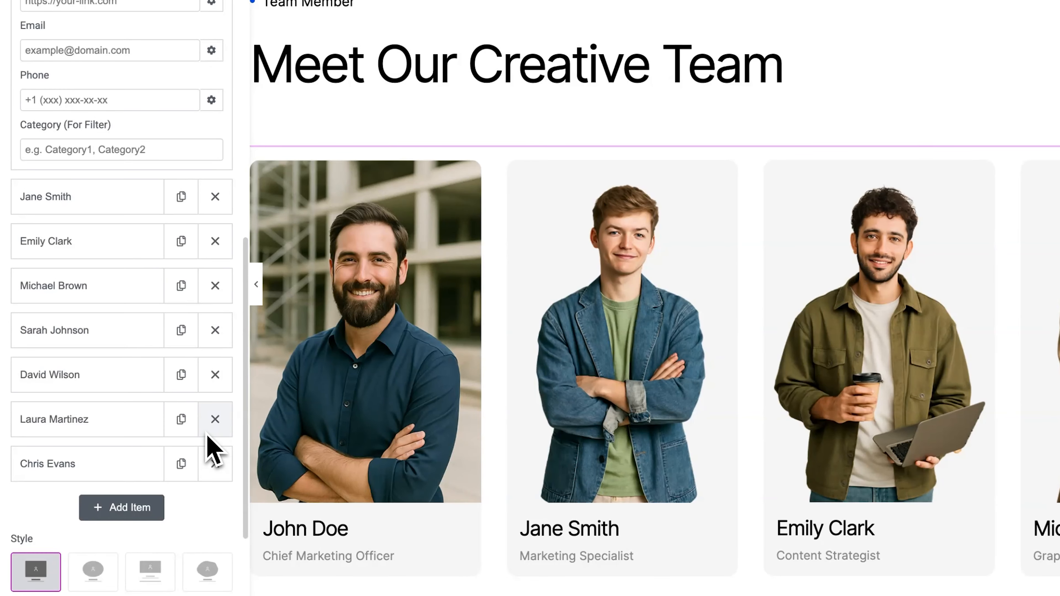
click(131, 509)
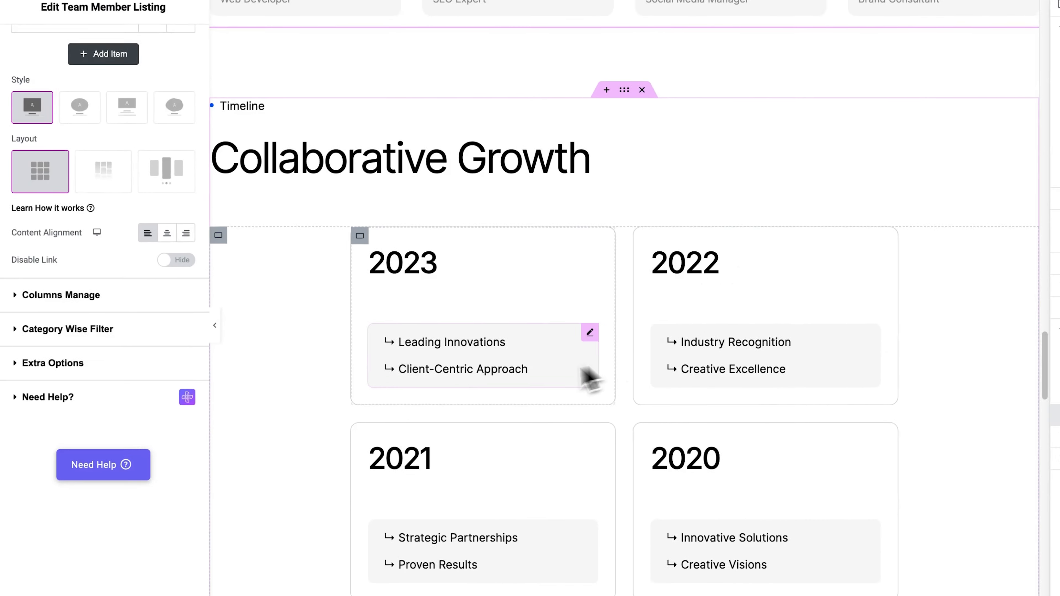
key(BackSpace)
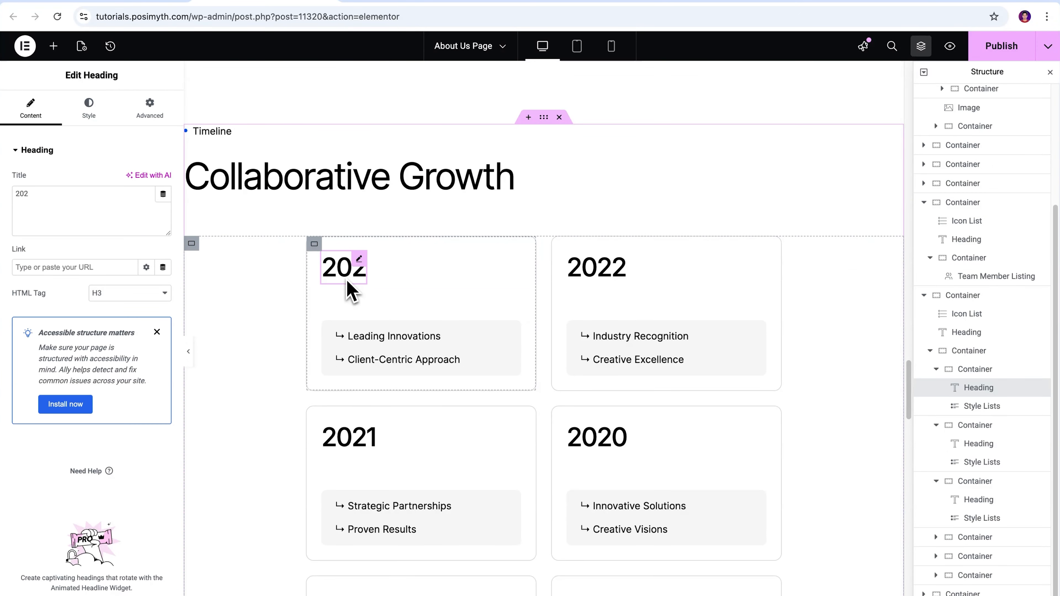
click(612, 270)
key(BackSpace)
text(4)
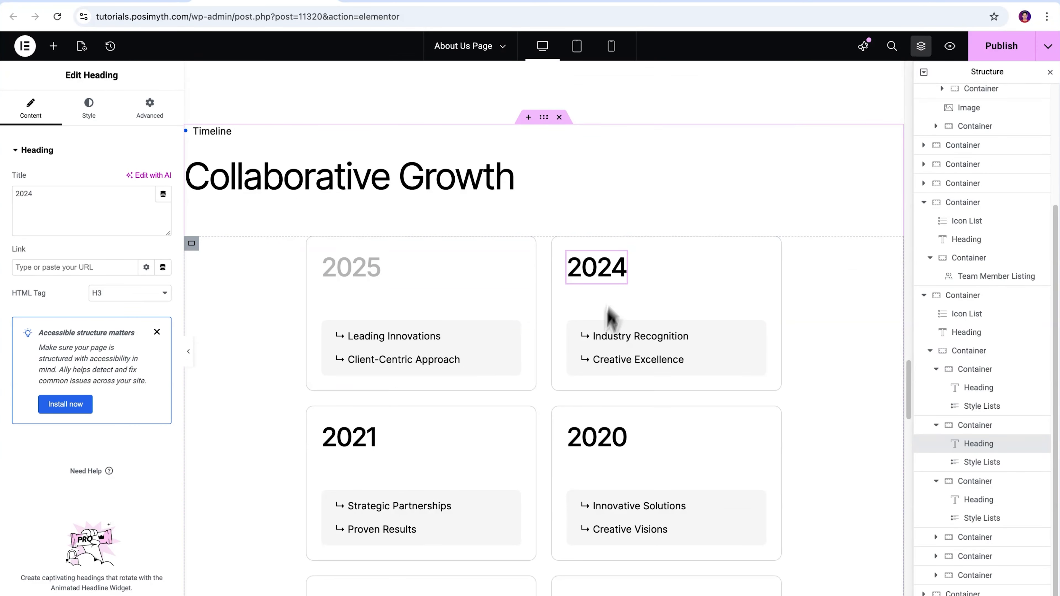
Retype the third timeline year as 2021 and select the bottom year heading.
click(373, 446)
text(1)
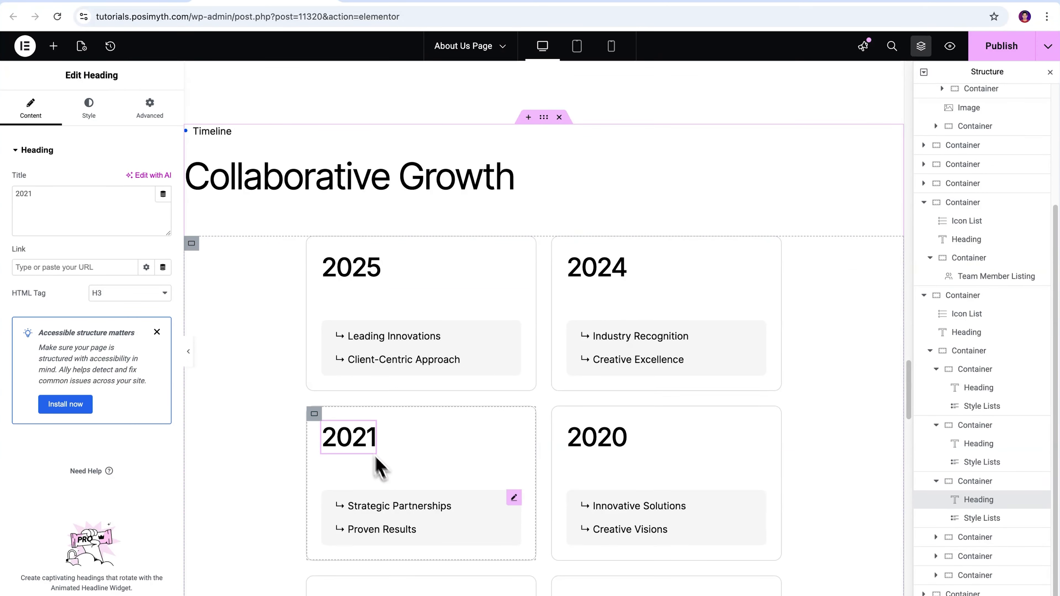
scroll(620, 516, down, 9)
click(609, 251)
scroll(450, 266, up, 7)
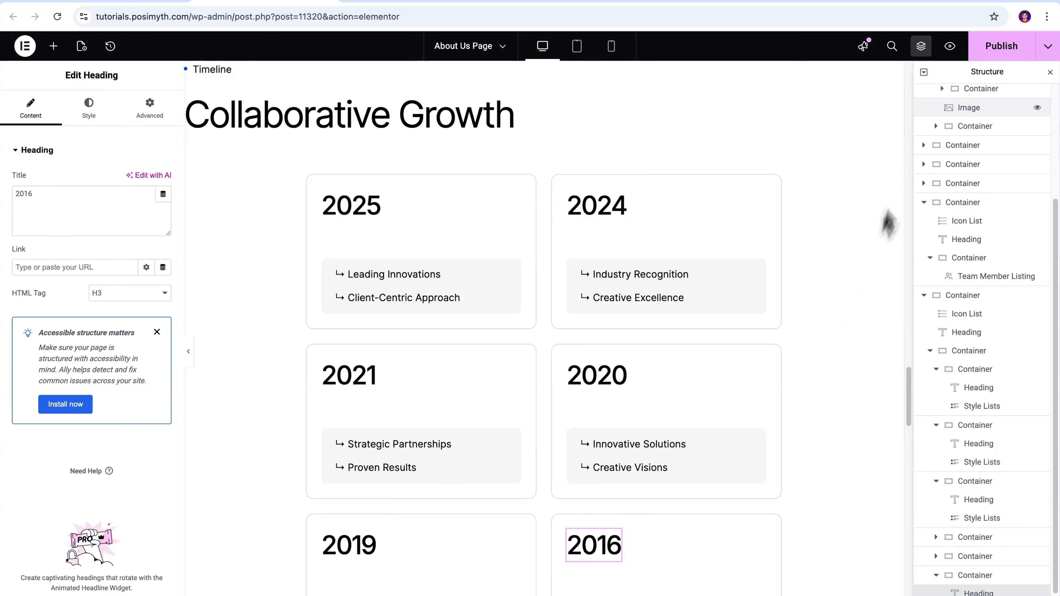
Publish the About Us page and close its editor tab.
click(980, 49)
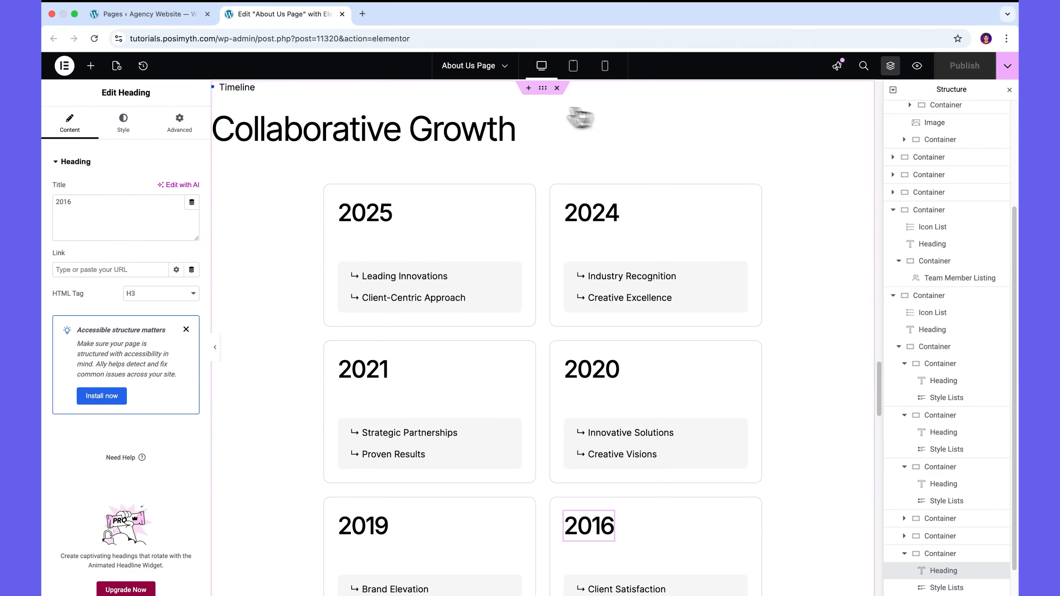
click(352, 30)
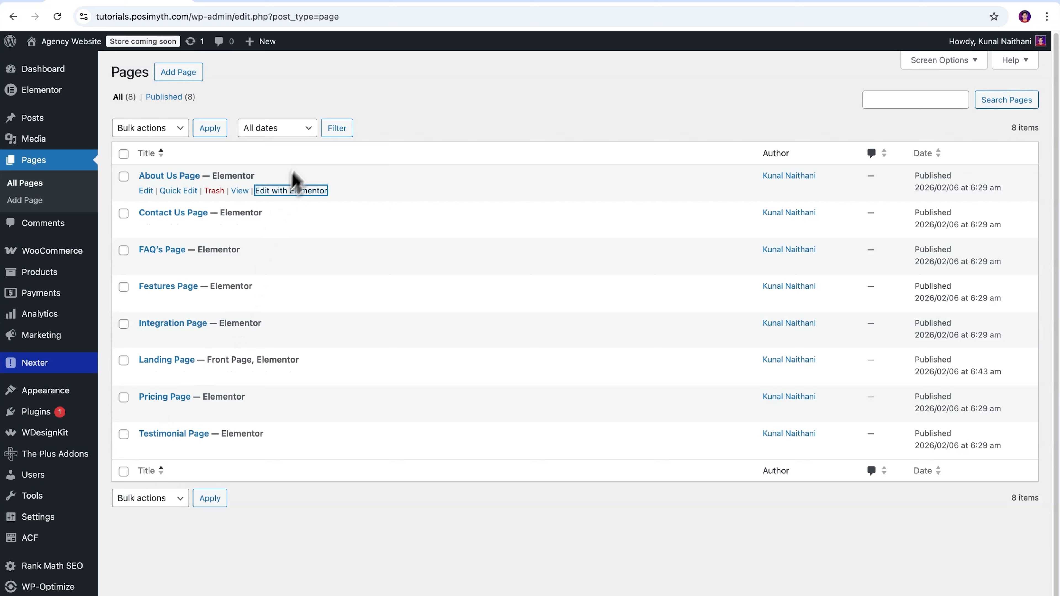
Sort the pages by title and open the Contact Us Page in Elementor.
click(346, 177)
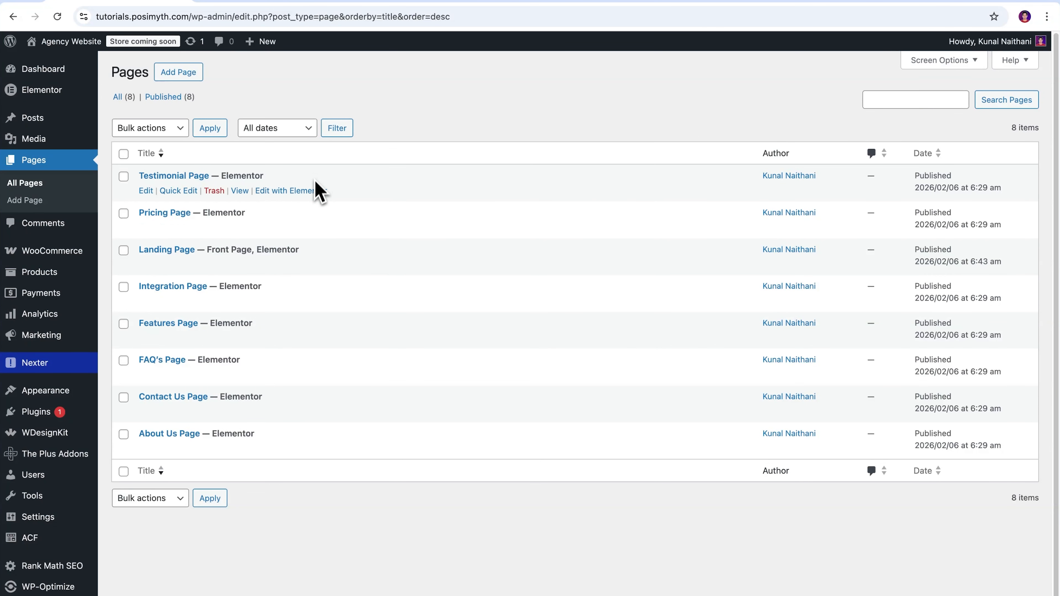
click(272, 411)
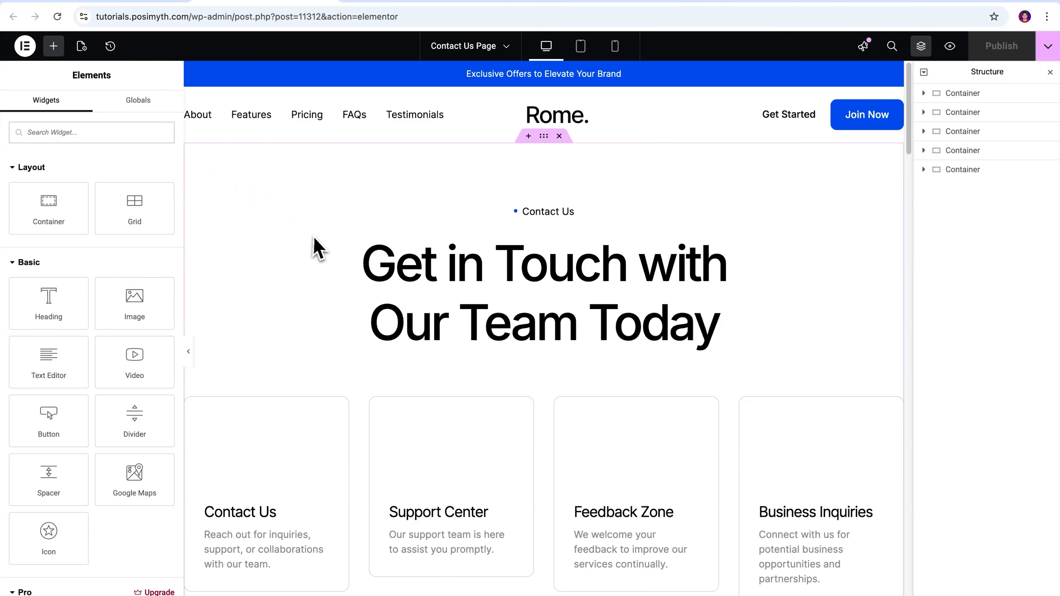
Examine the contact form's Name and Email Id field settings.
scroll(318, 249, down, 10)
scroll(320, 249, down, 2)
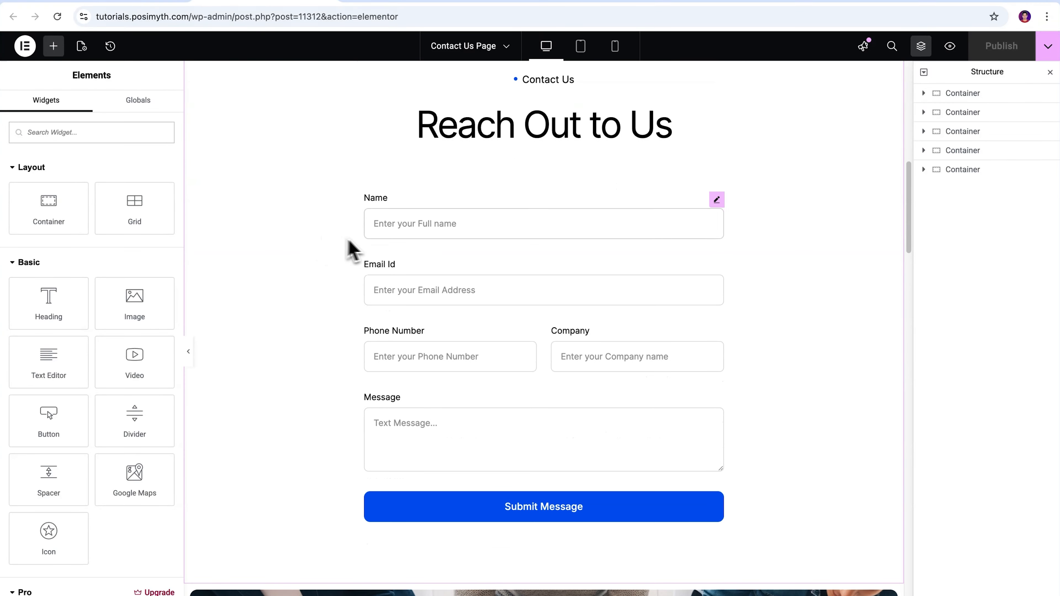
click(411, 231)
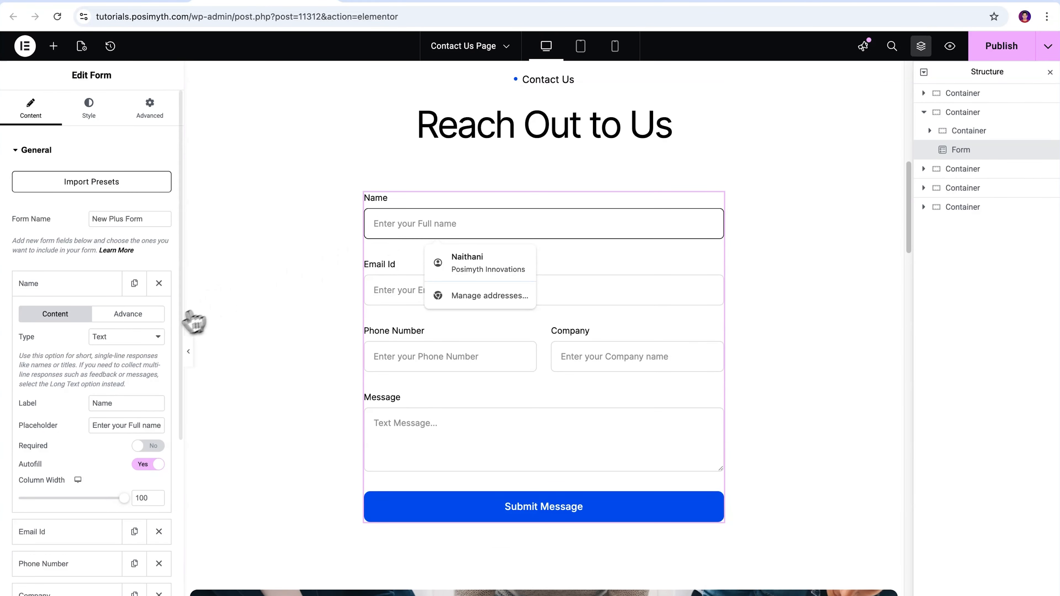
click(126, 339)
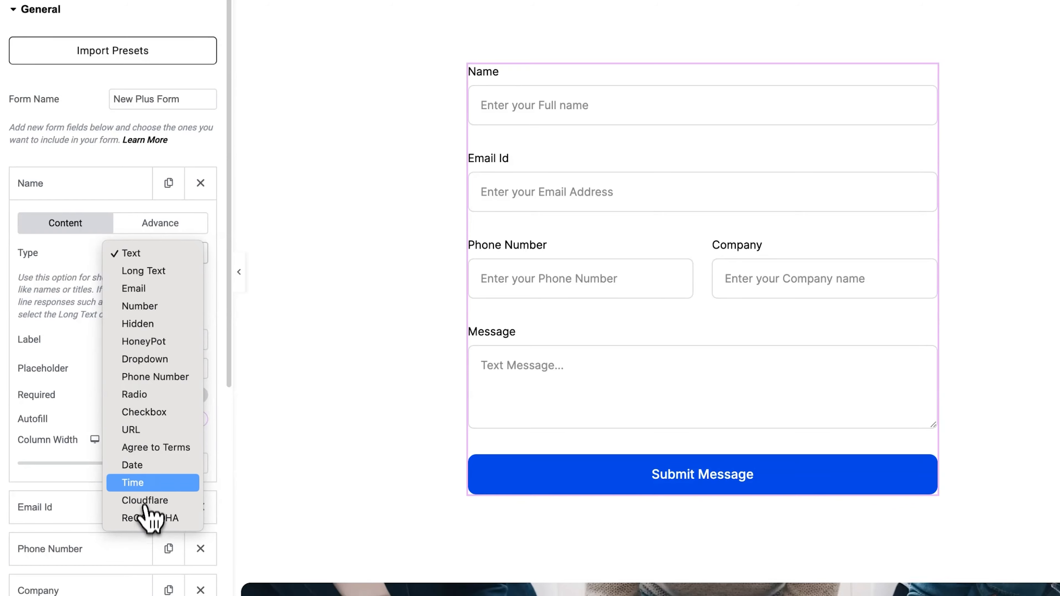
click(148, 255)
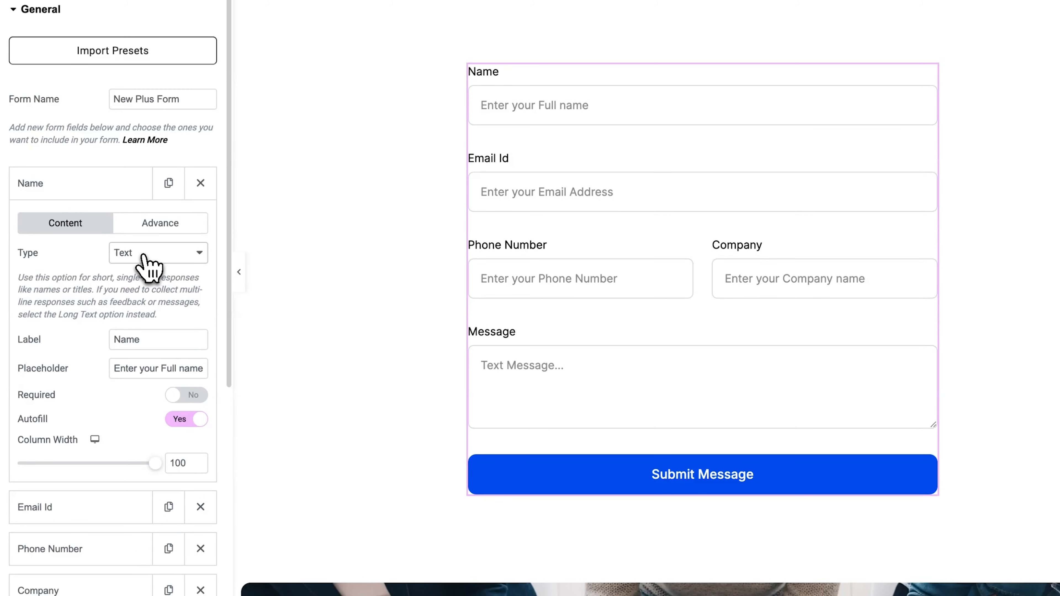
click(77, 506)
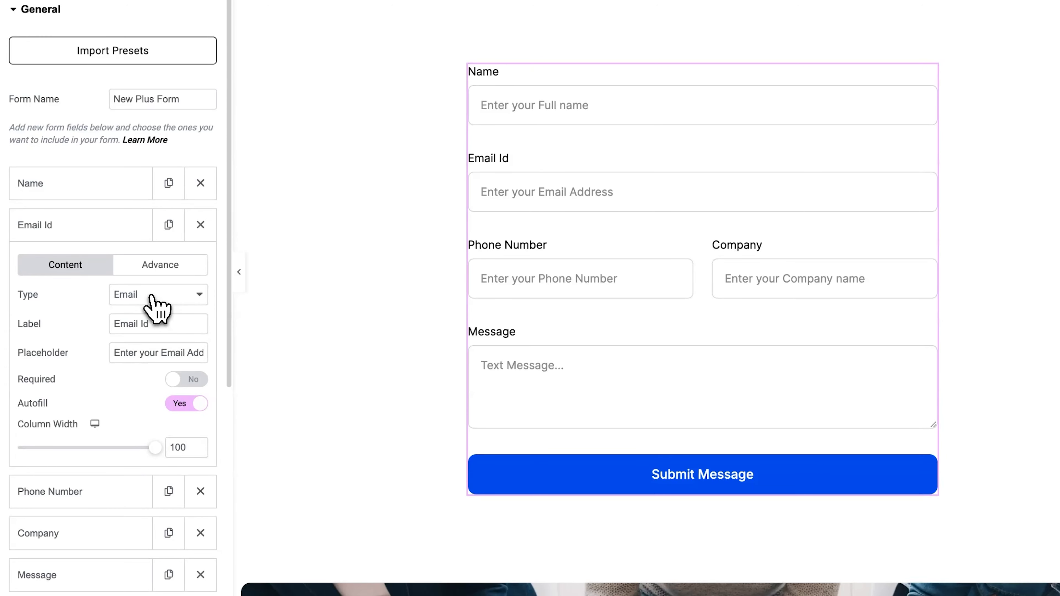
scroll(153, 303, down, 2)
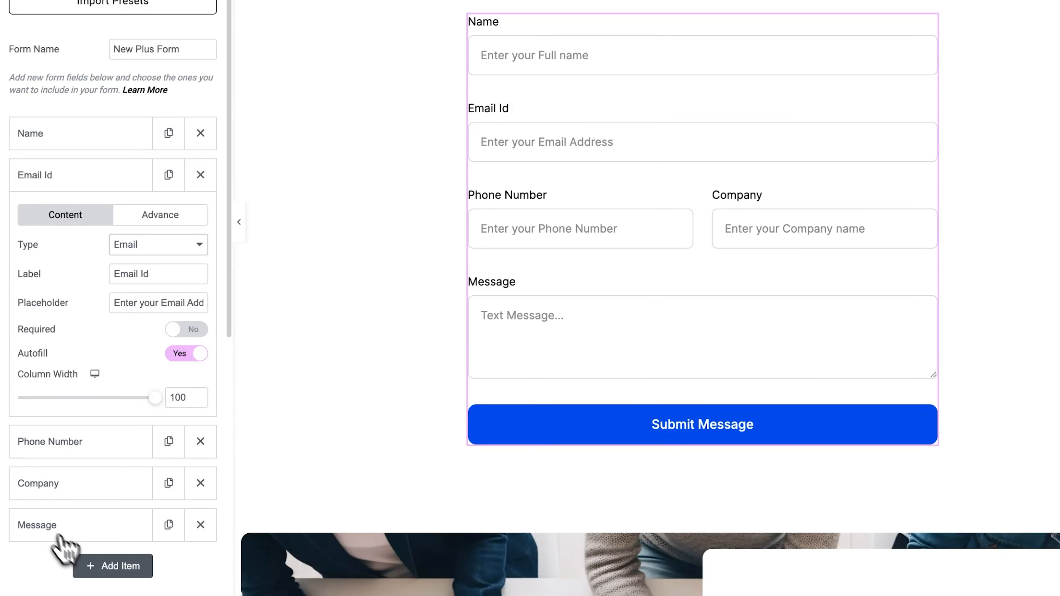
click(113, 566)
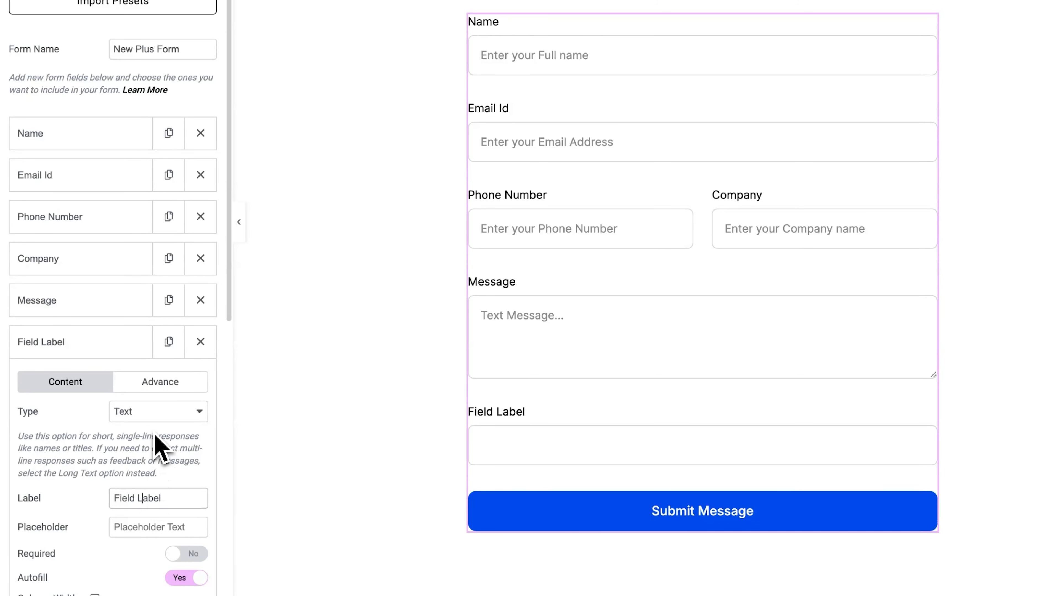
click(155, 417)
key(Escape)
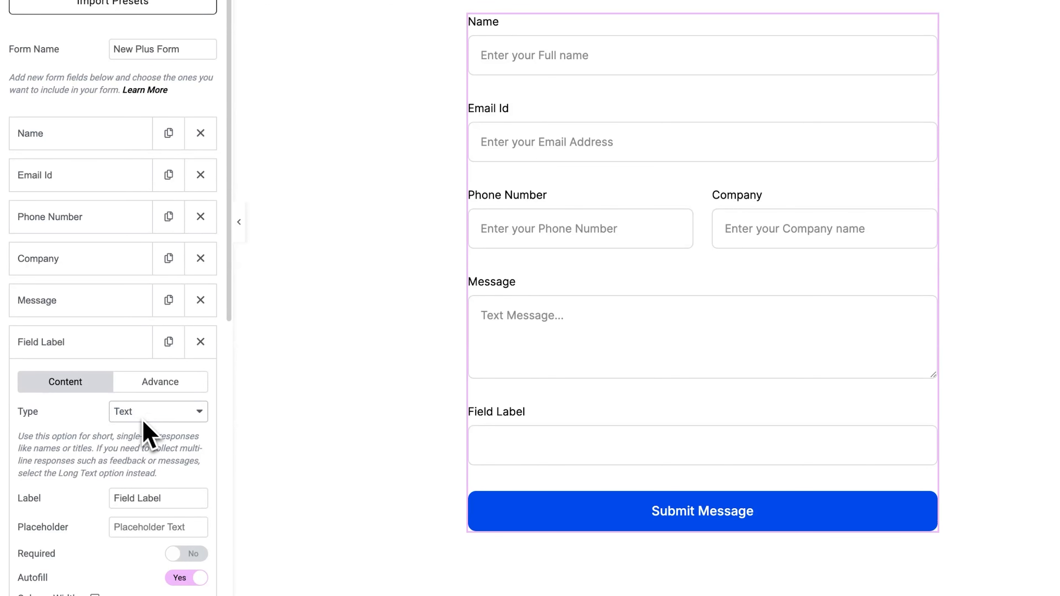
click(201, 347)
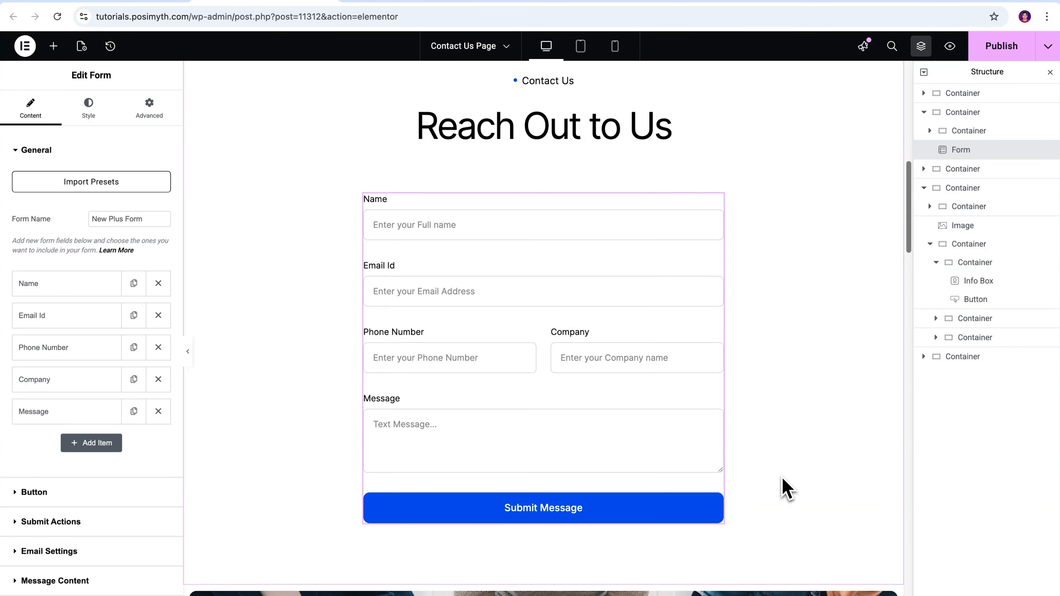
Examine the office location info boxes' titles and address descriptions.
scroll(785, 489, down, 10)
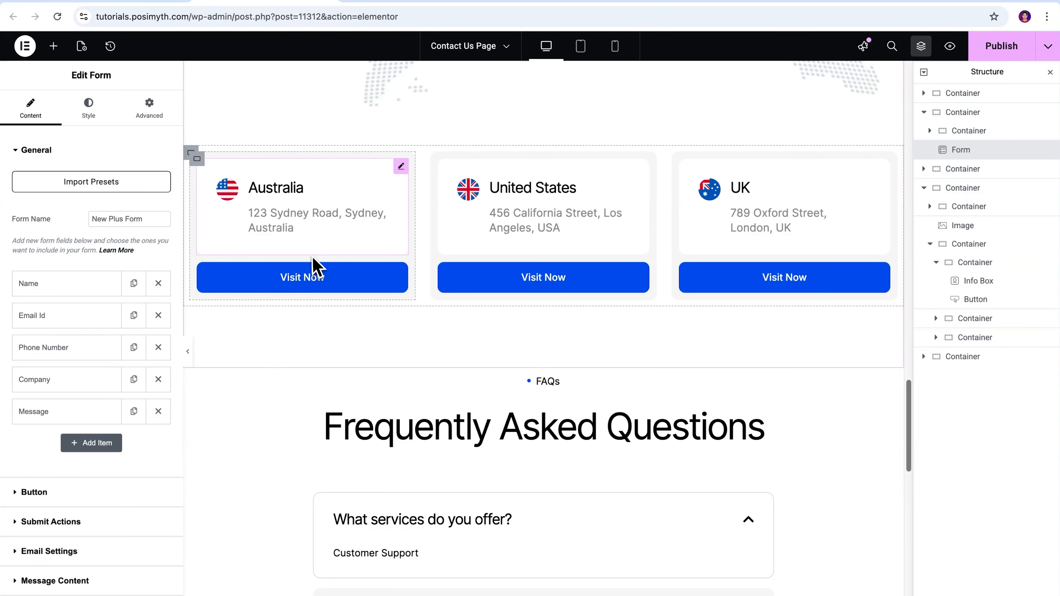
click(362, 250)
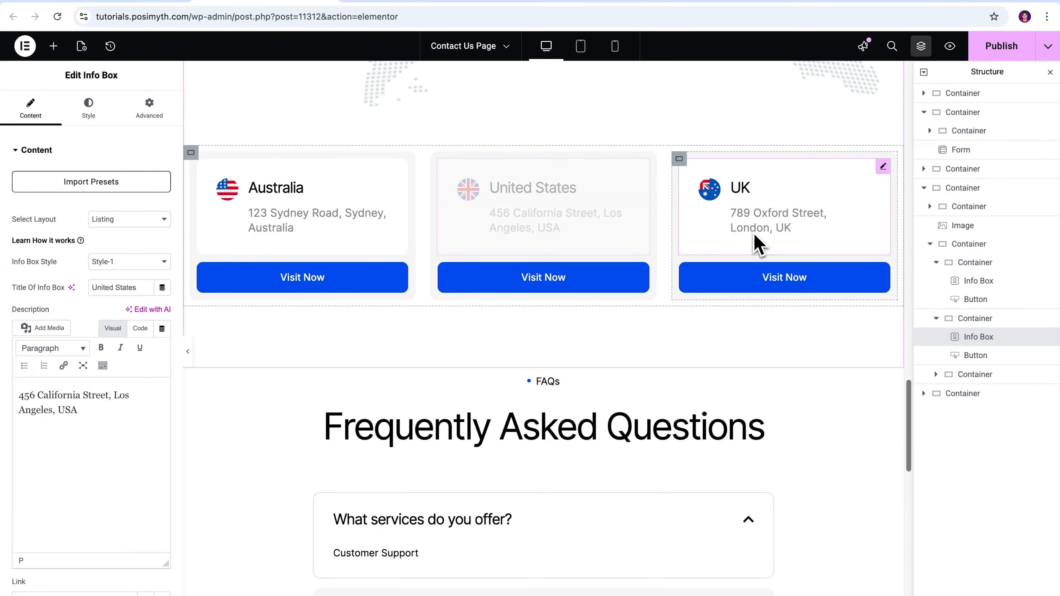
click(758, 245)
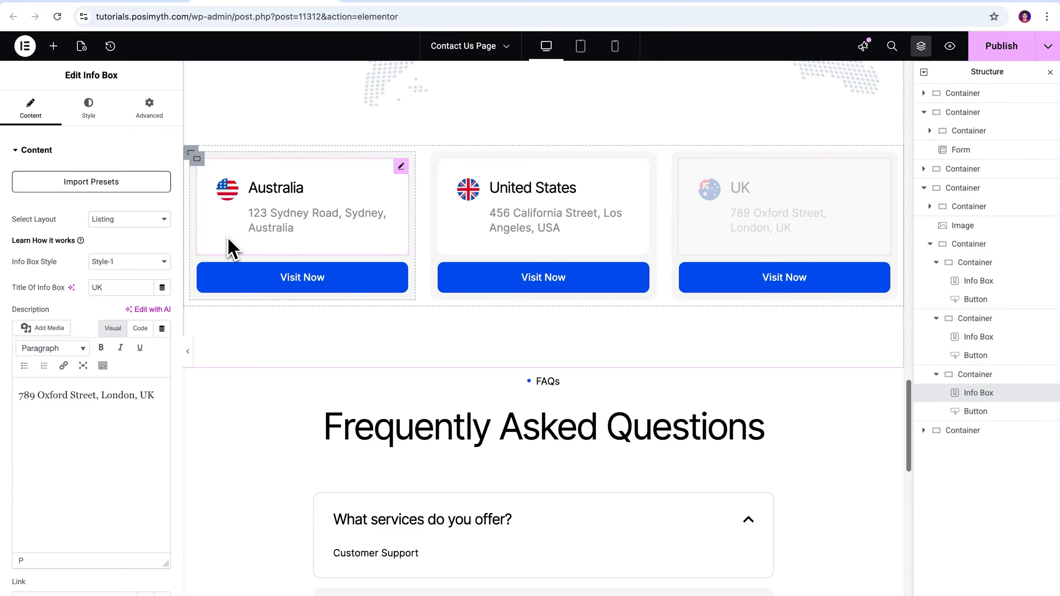
click(231, 249)
drag(143, 288, 90, 286)
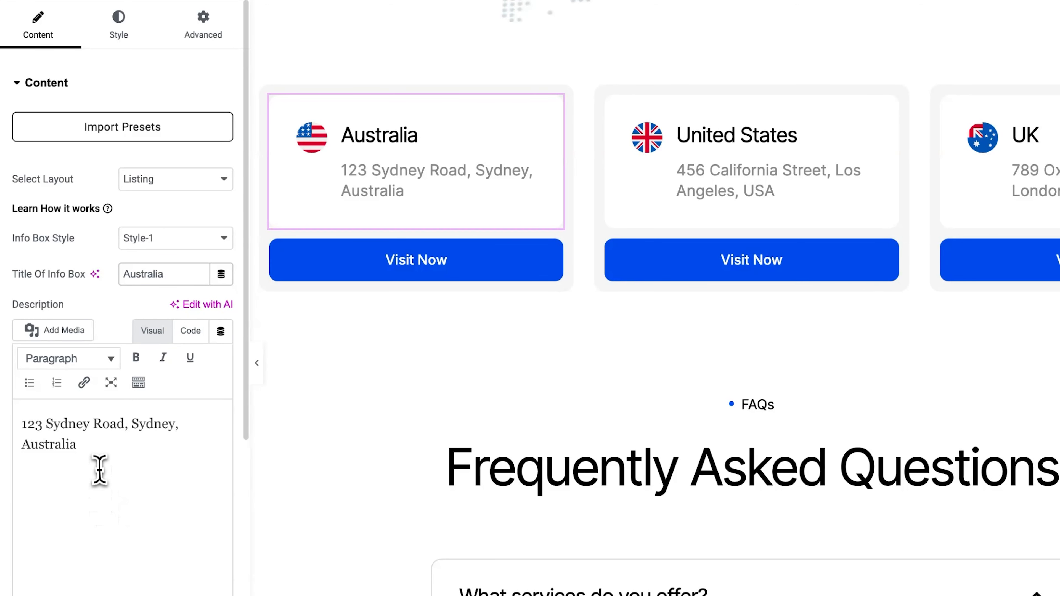
drag(99, 466, 4, 423)
click(108, 462)
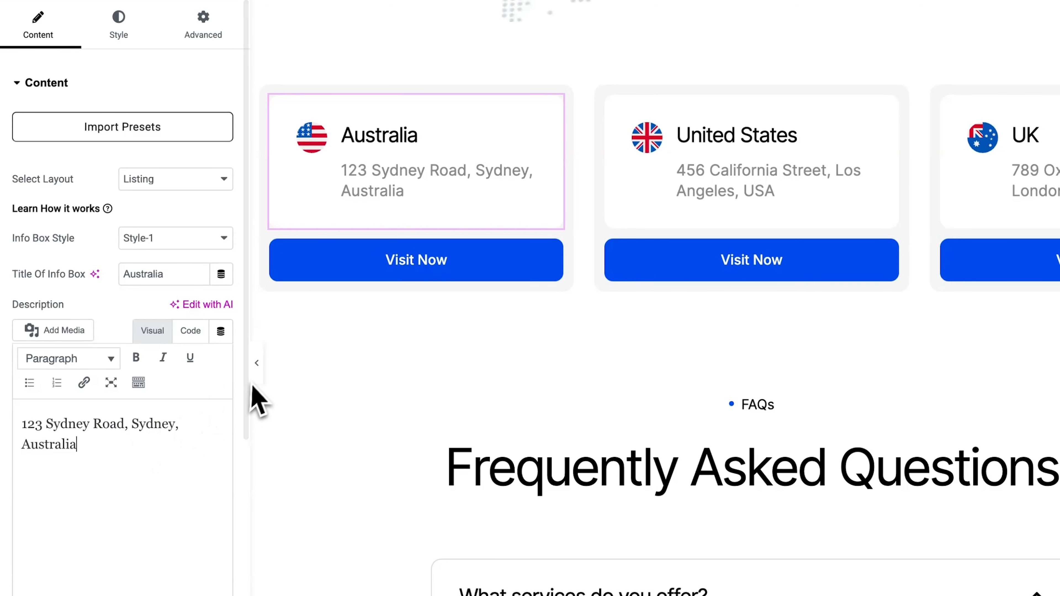
scroll(247, 378, down, 10)
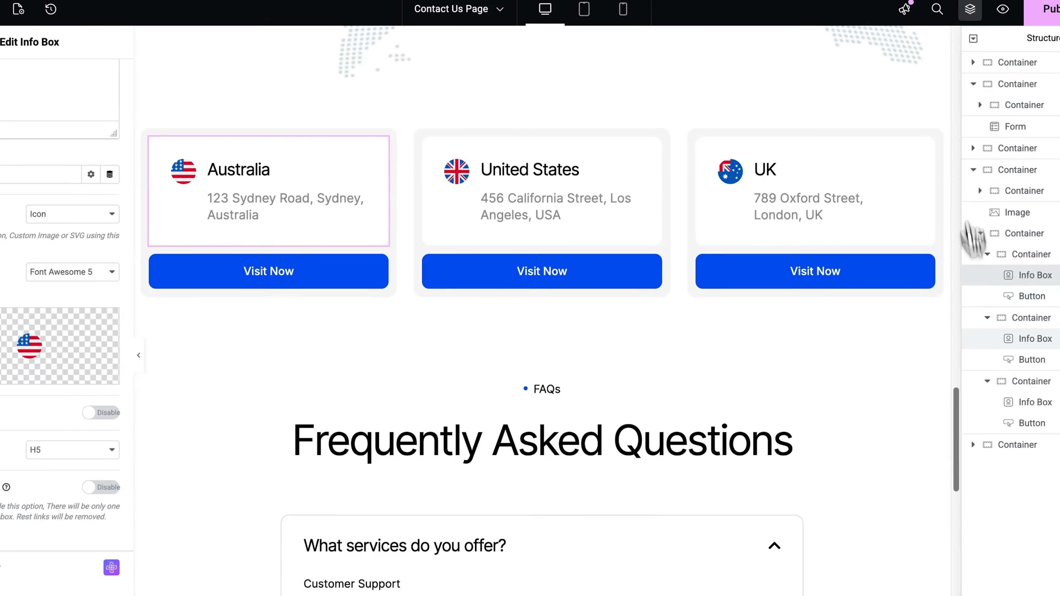
drag(1043, 485, 1046, 553)
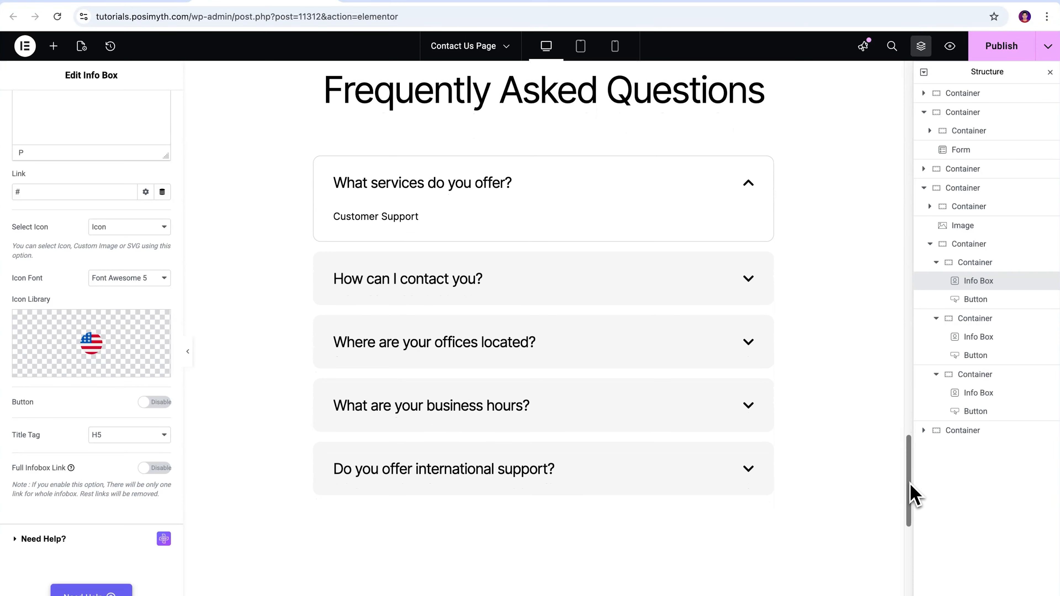
drag(912, 494, 914, 395)
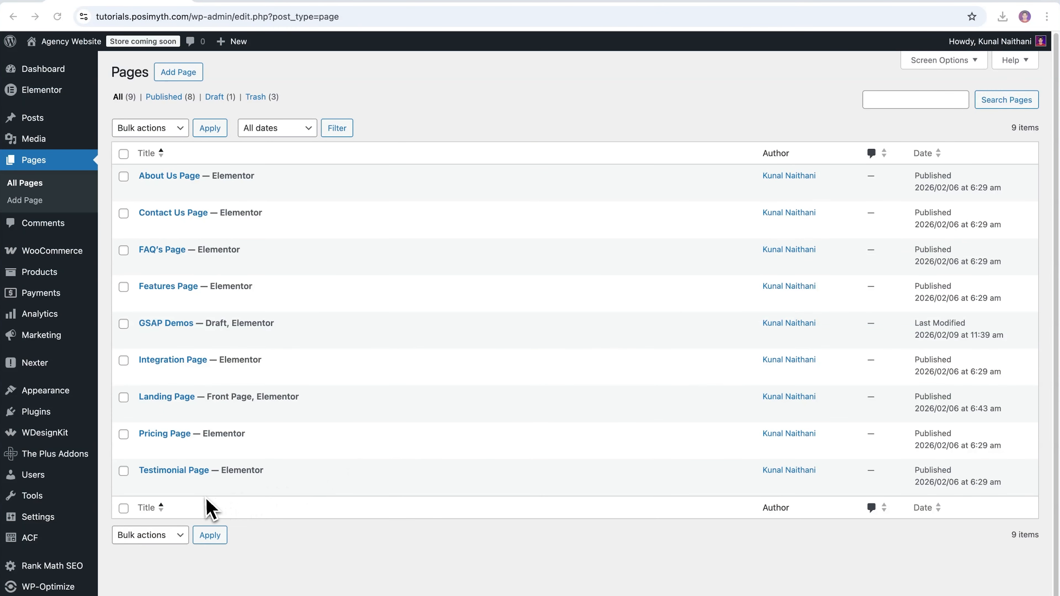
Open the Nexter Theme Builder from the pages list.
click(124, 471)
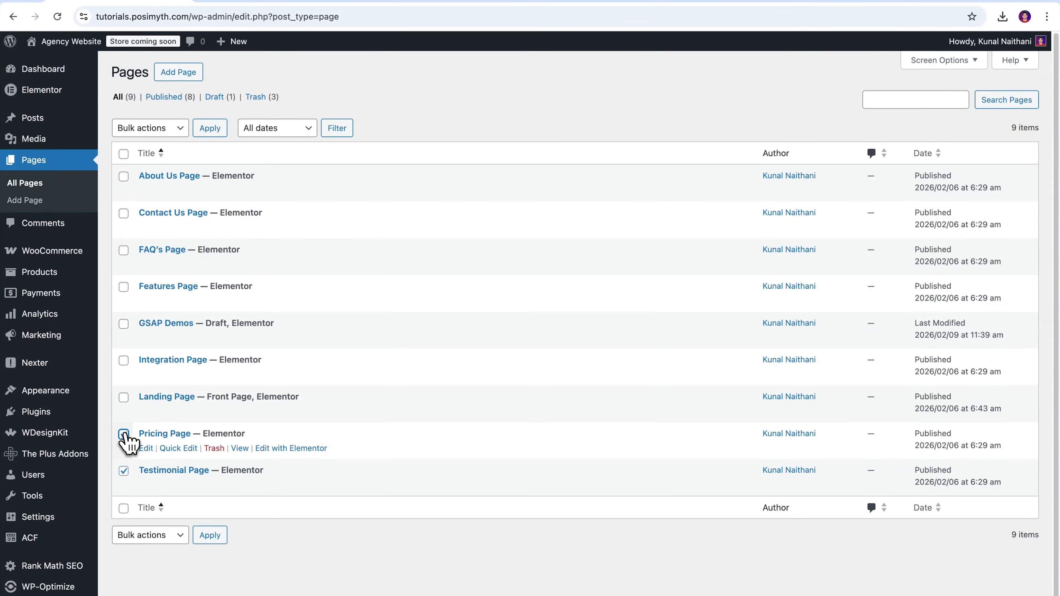
click(124, 434)
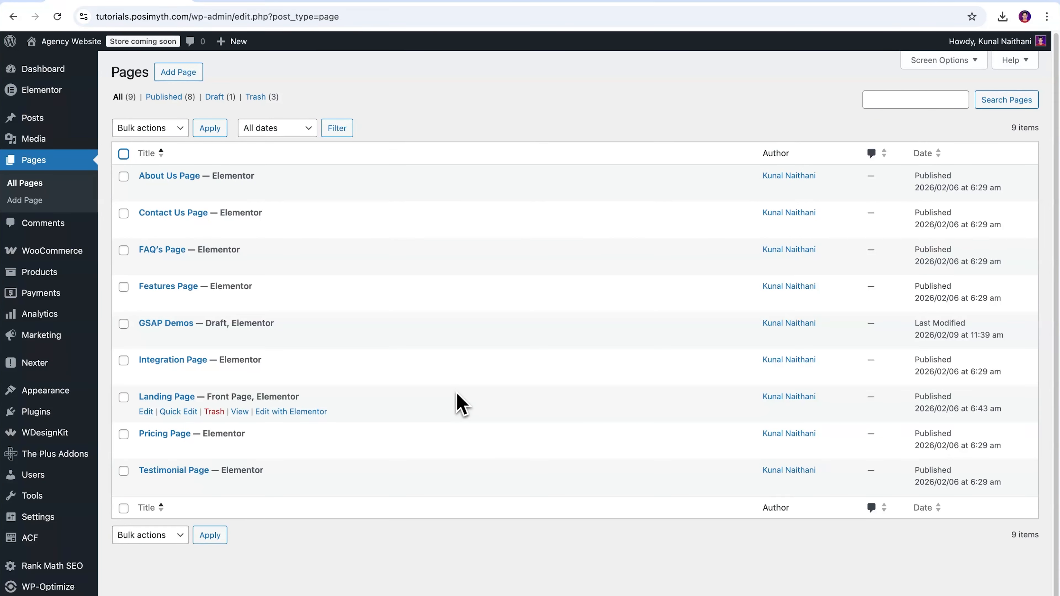
mouse_move(24, 368)
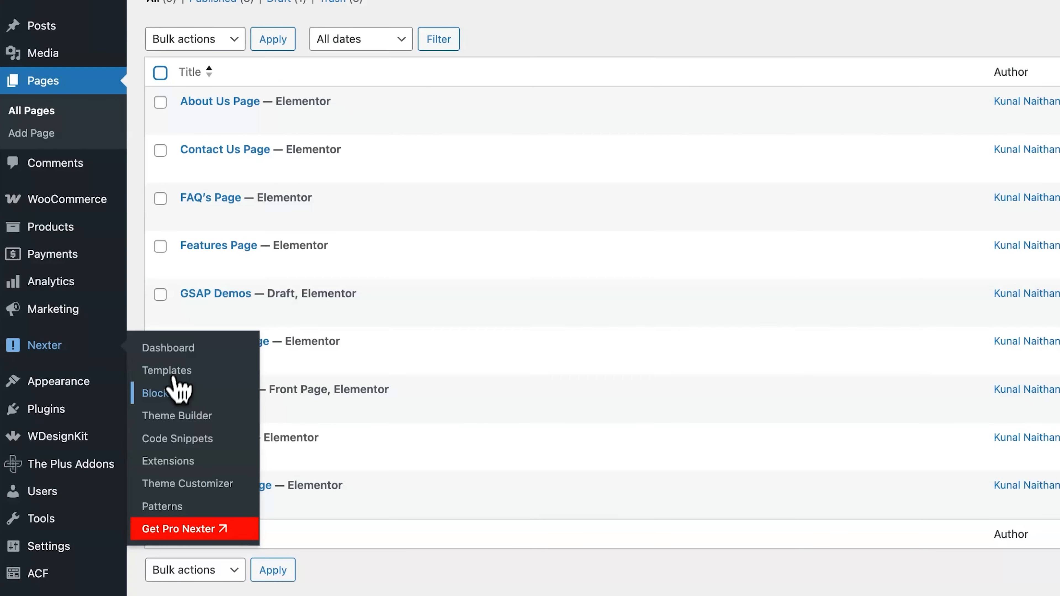
click(169, 418)
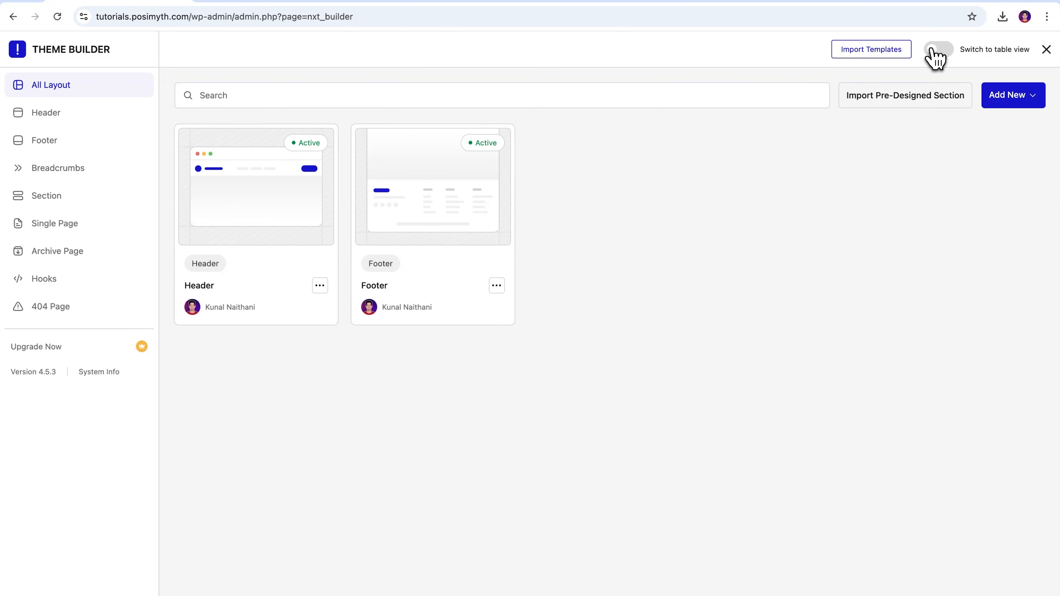
Switch the Theme Builder to table view and open the Header template in Elementor.
click(935, 52)
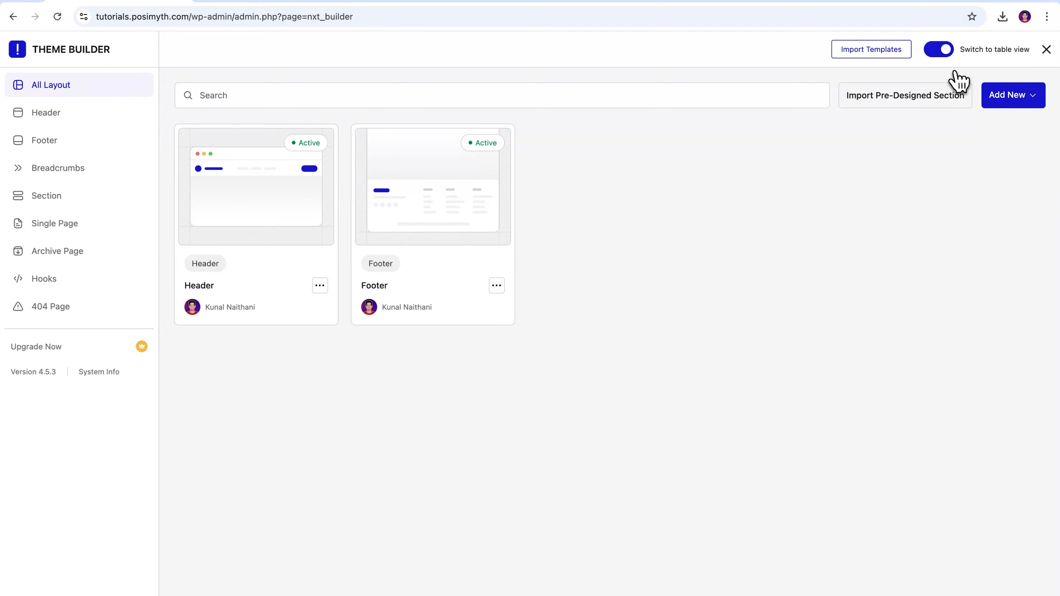
mouse_move(272, 243)
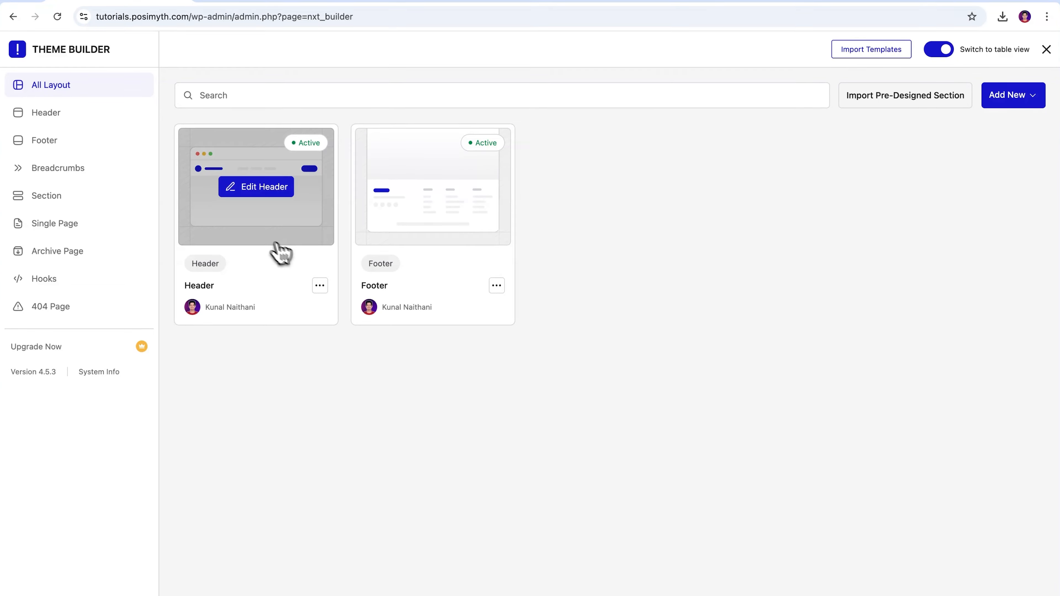
click(247, 196)
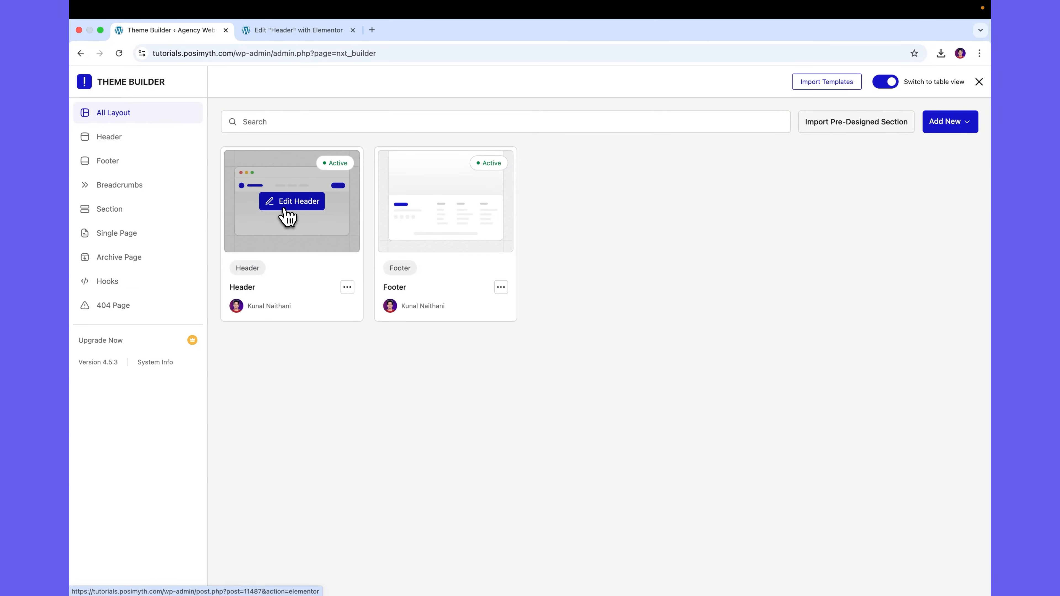
click(287, 37)
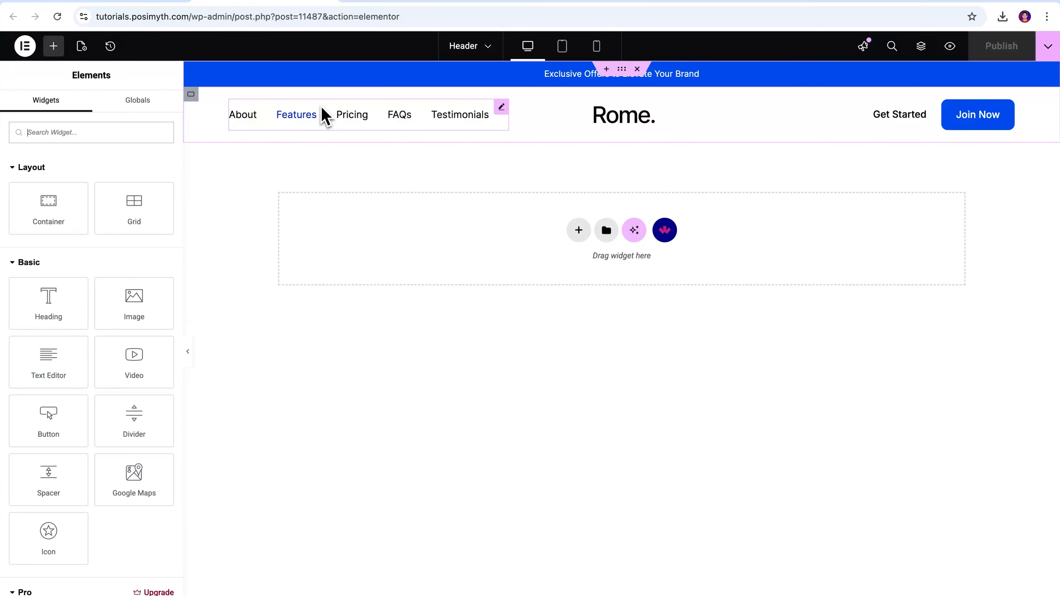
Open the header navigation menu's first item and inspect its link URL.
click(325, 115)
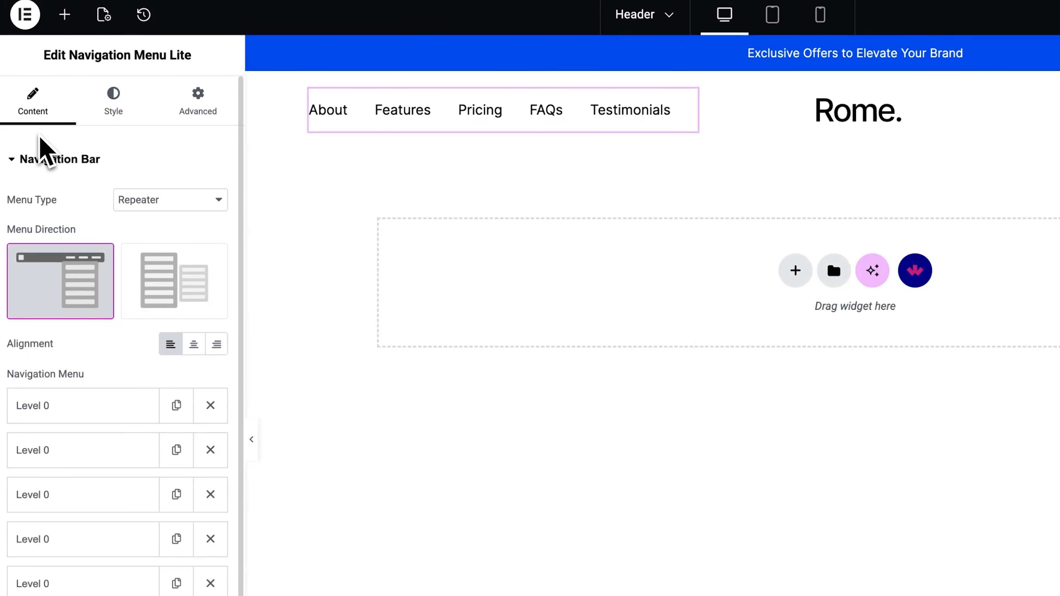
click(148, 205)
click(155, 200)
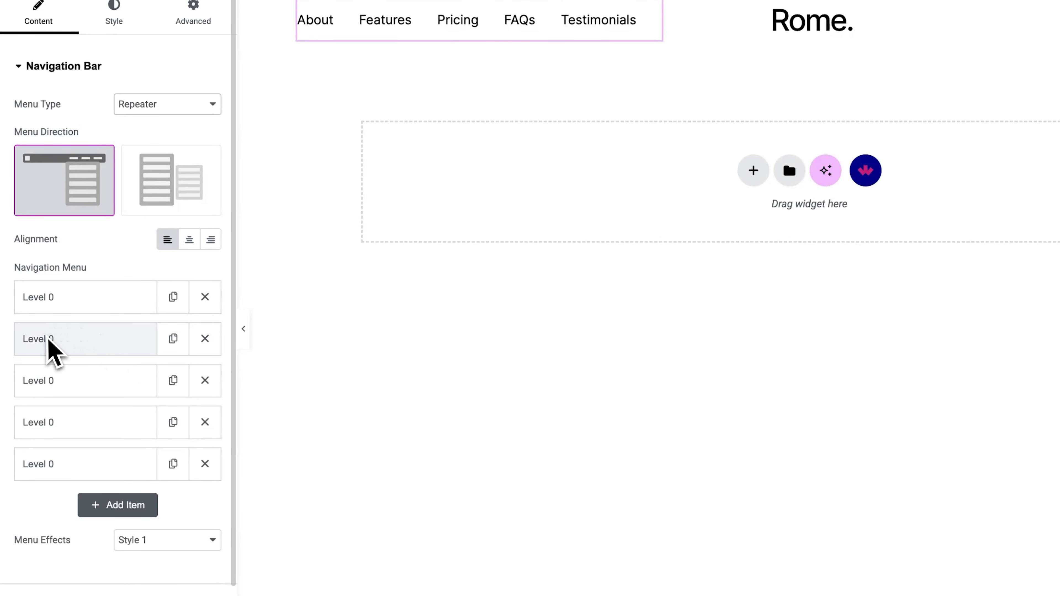
click(50, 305)
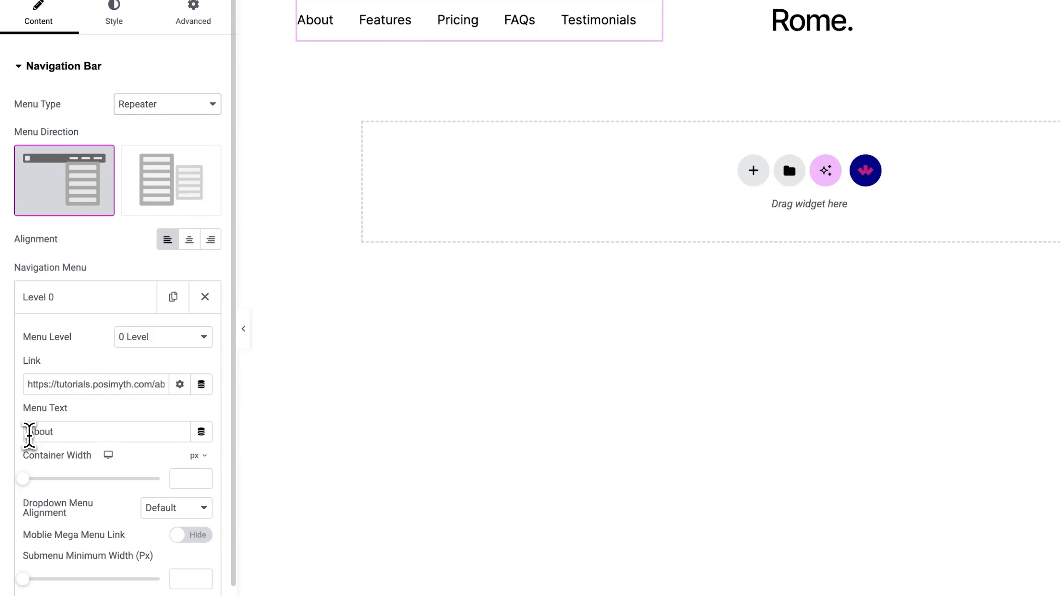
drag(29, 434, 59, 435)
drag(30, 383, 126, 384)
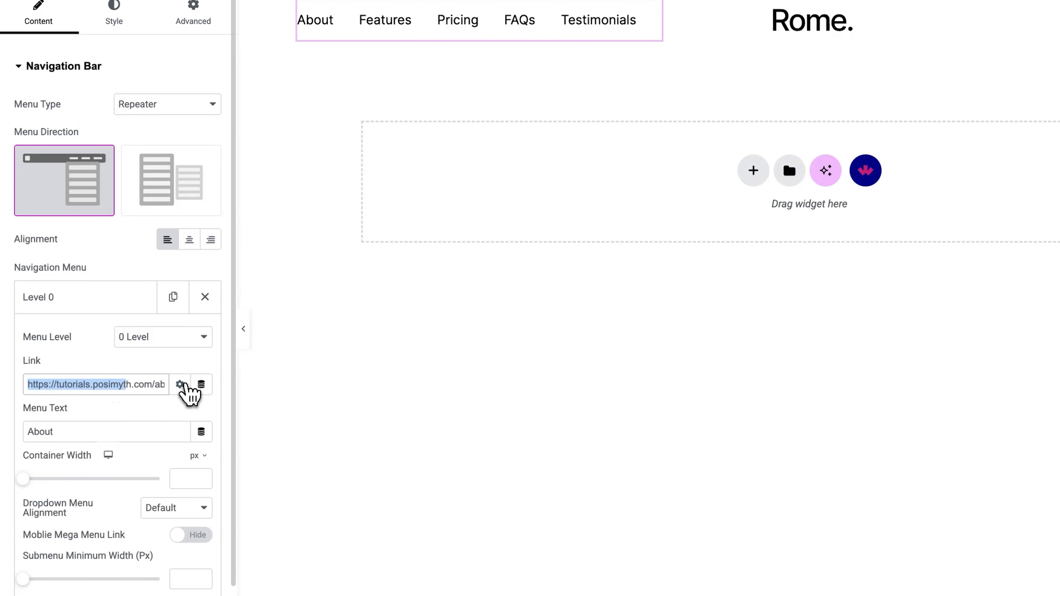
drag(190, 395, 161, 386)
click(45, 386)
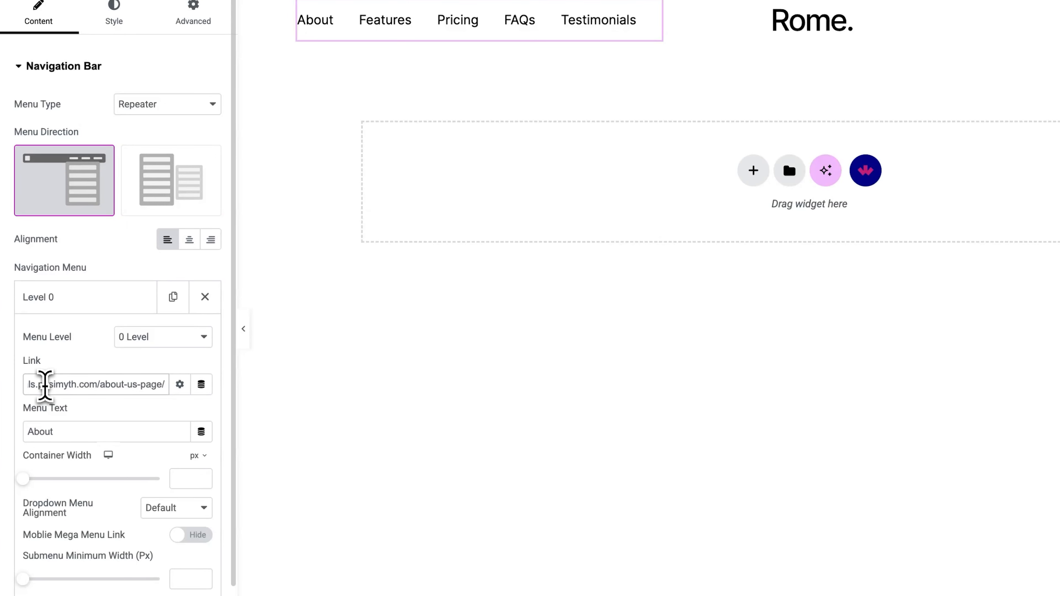
Retype the first menu item's text as About and keep its menu level at 0 Level.
drag(70, 432, 17, 434)
key(BackSpace)
text(Ab)
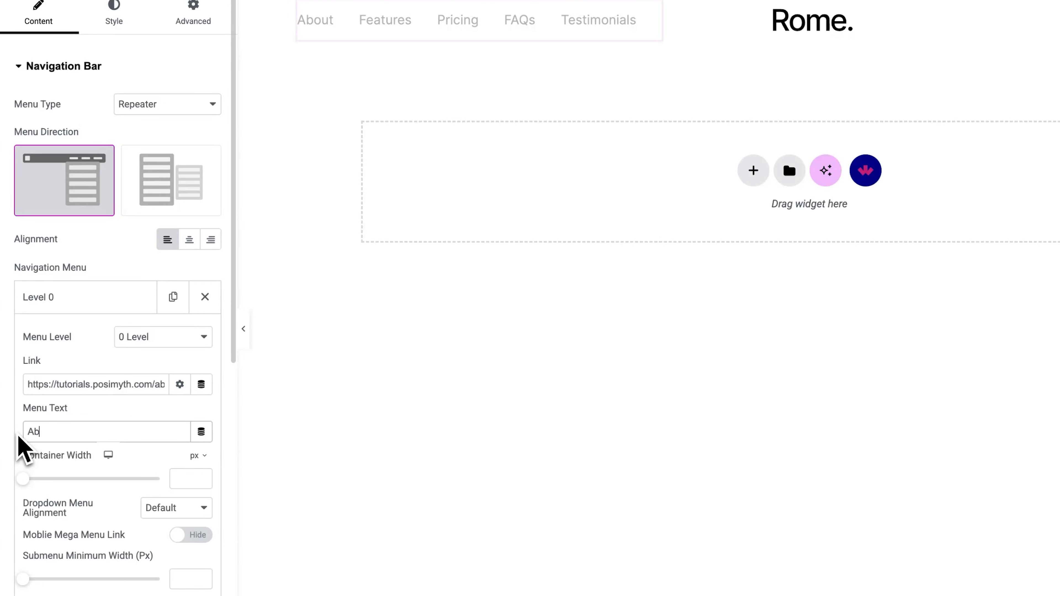
text(out)
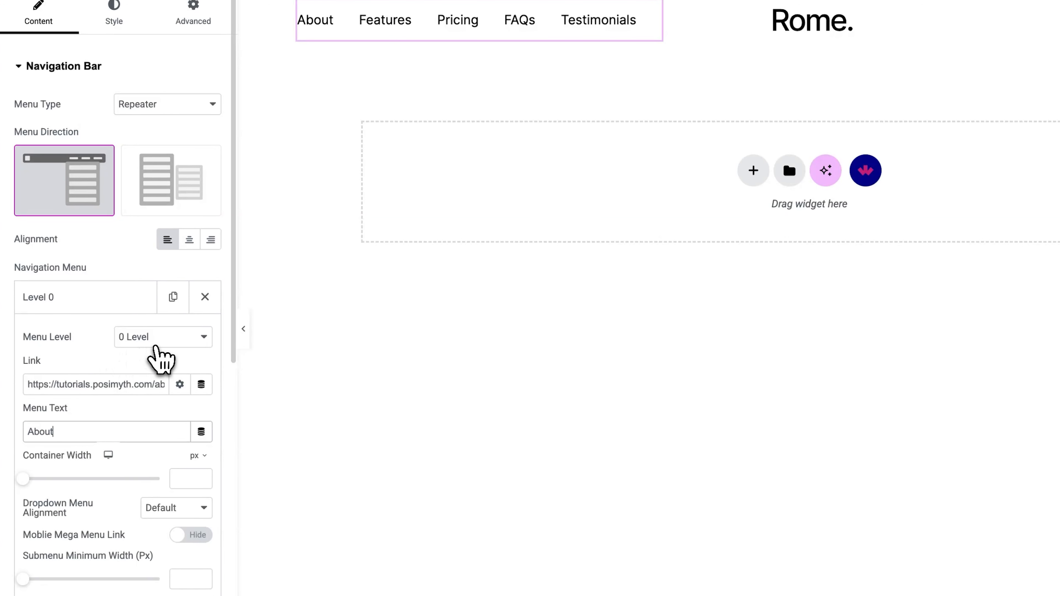
click(164, 341)
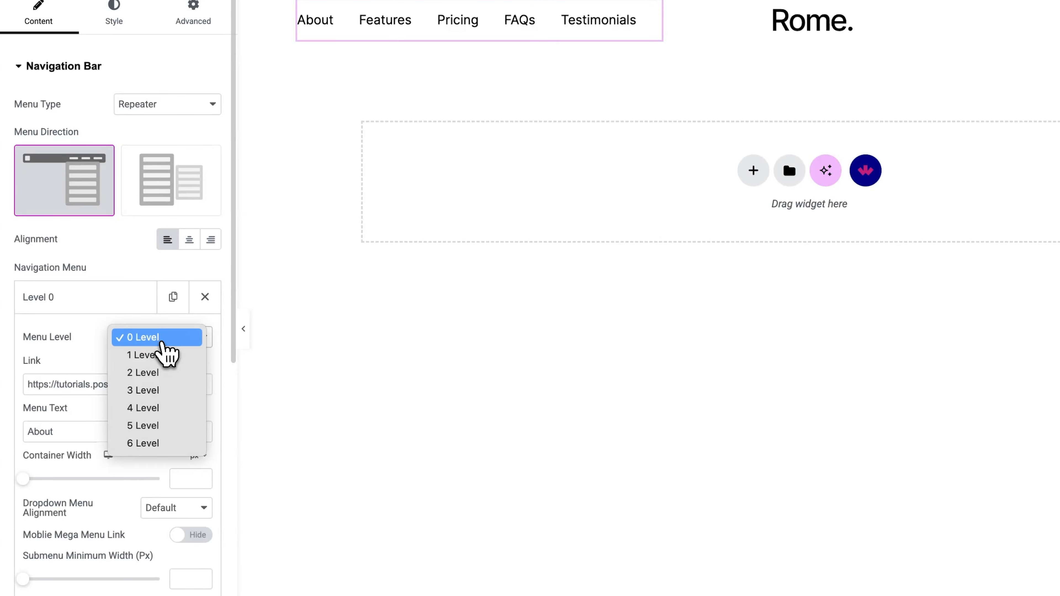
click(162, 343)
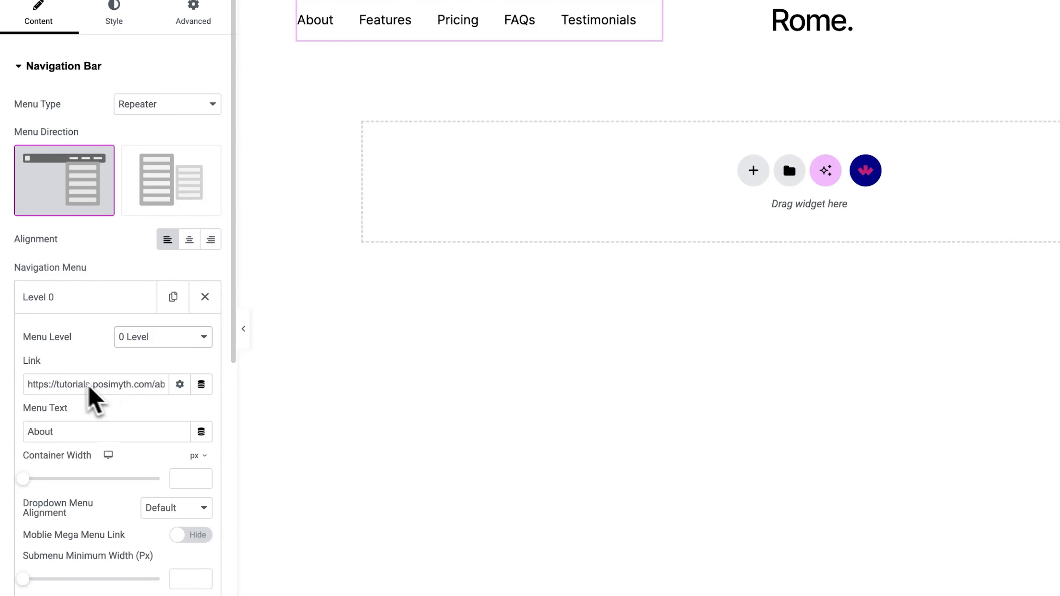
click(25, 302)
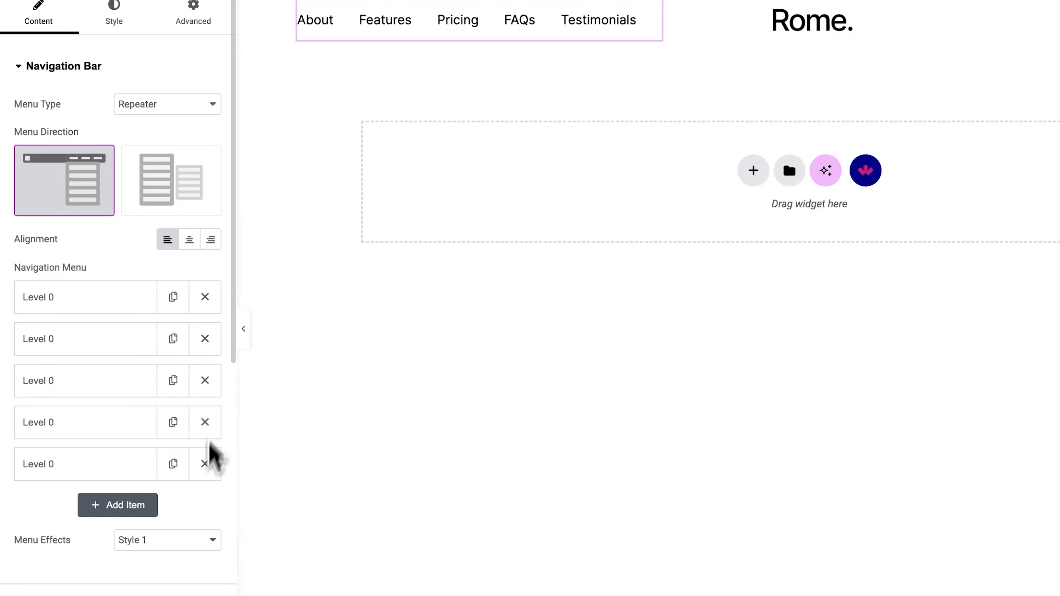
click(109, 505)
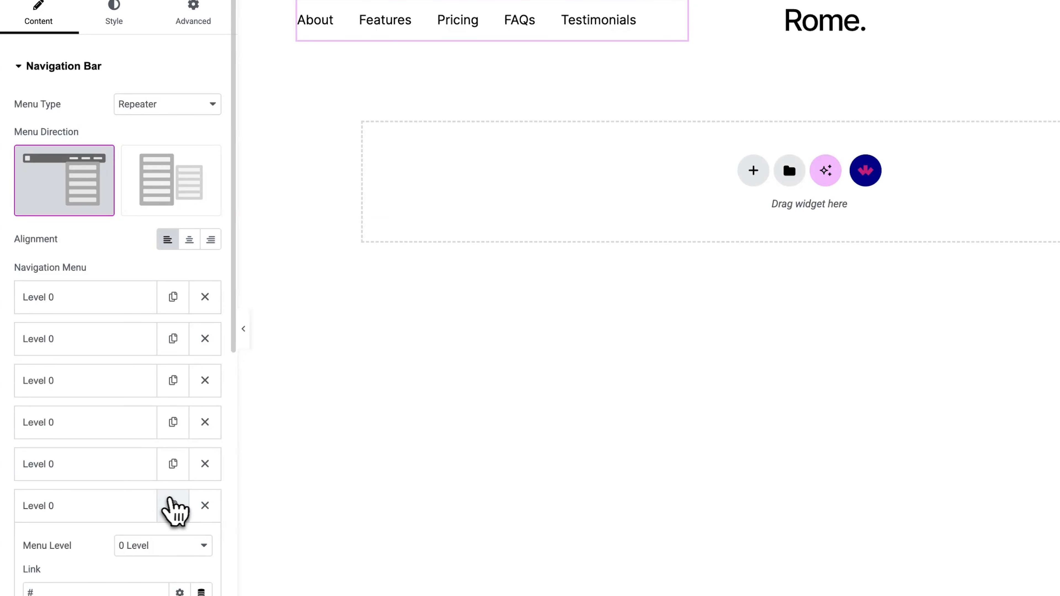
click(205, 506)
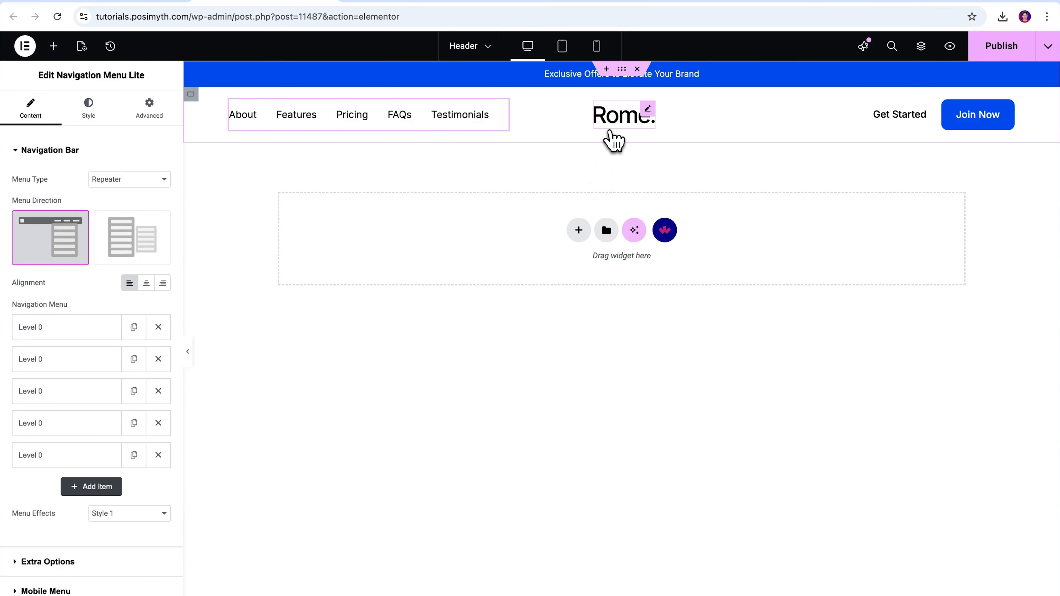
Replace the header's Rome. logo image with an uploaded Deqore logo and publish the header.
click(614, 140)
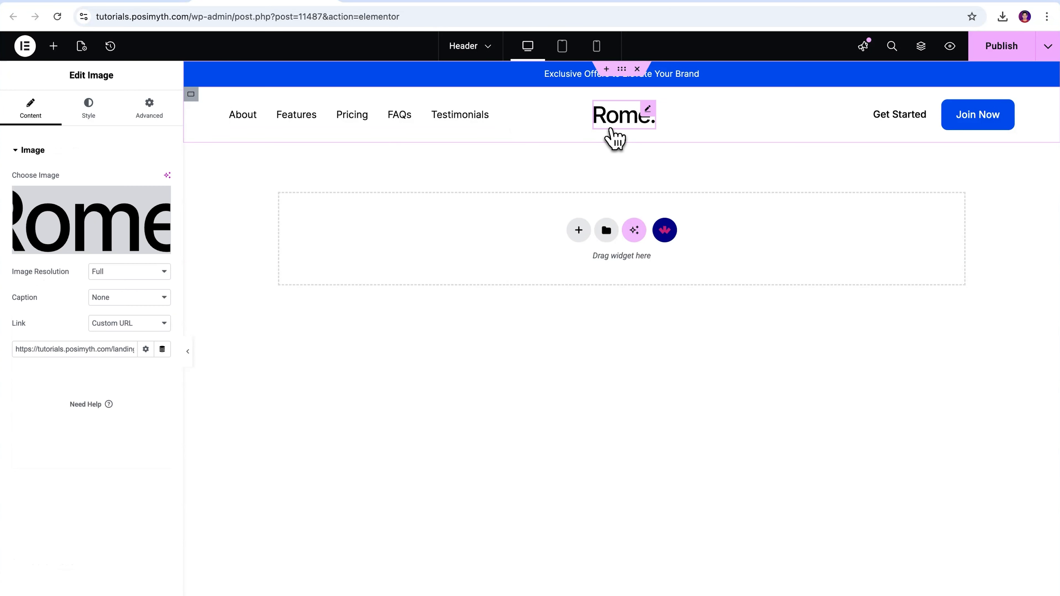
click(74, 252)
click(224, 95)
click(178, 101)
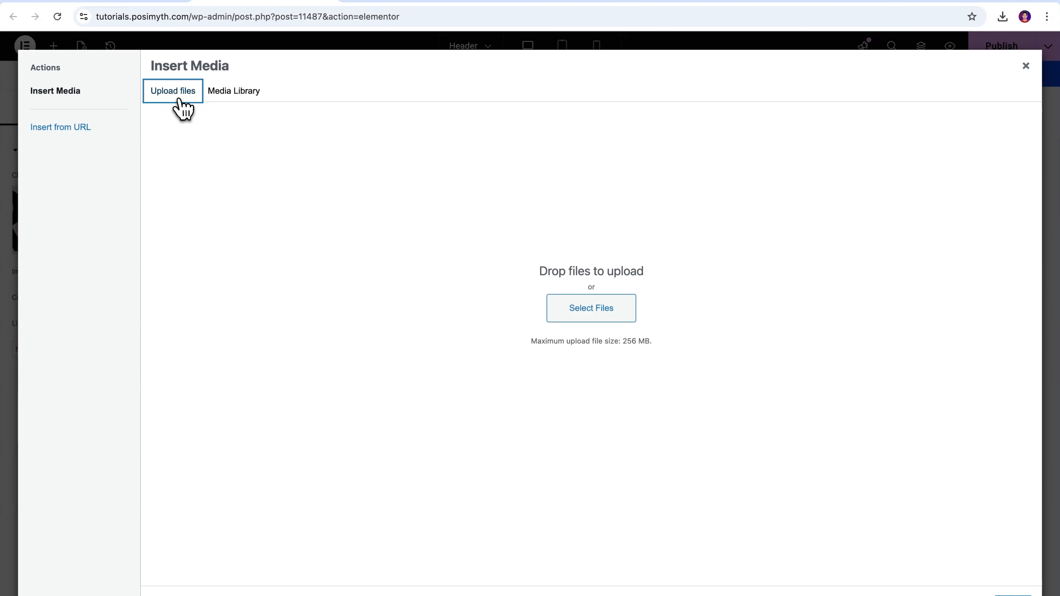
click(593, 311)
click(416, 278)
click(741, 455)
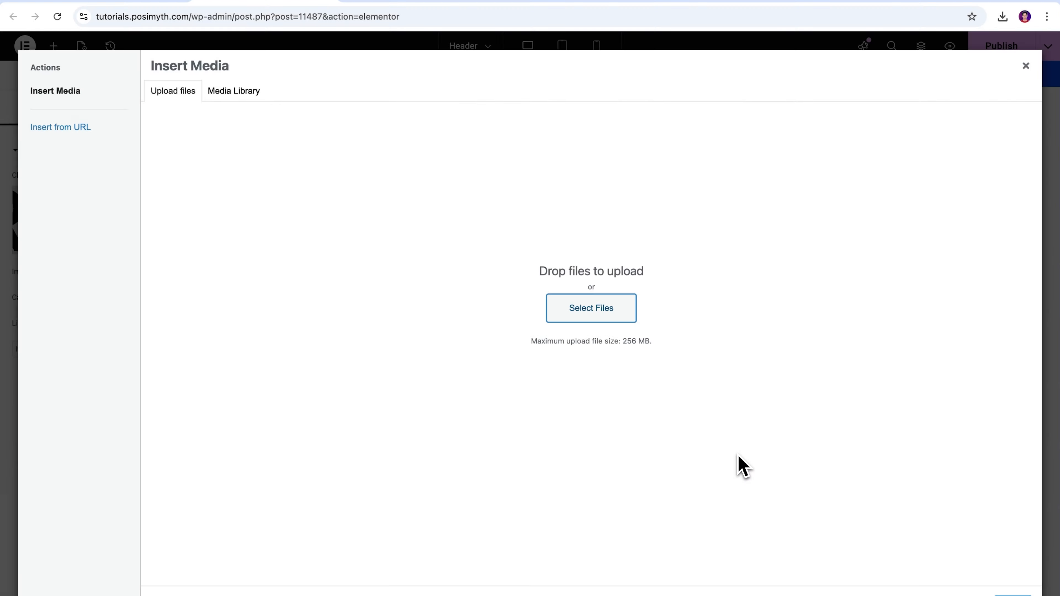
click(1005, 593)
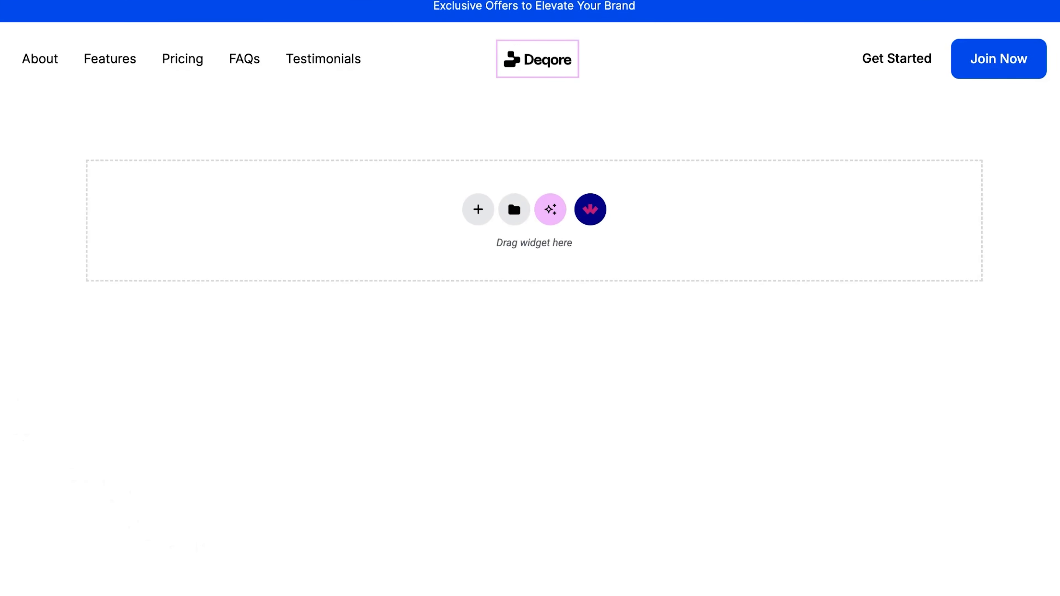
click(88, 110)
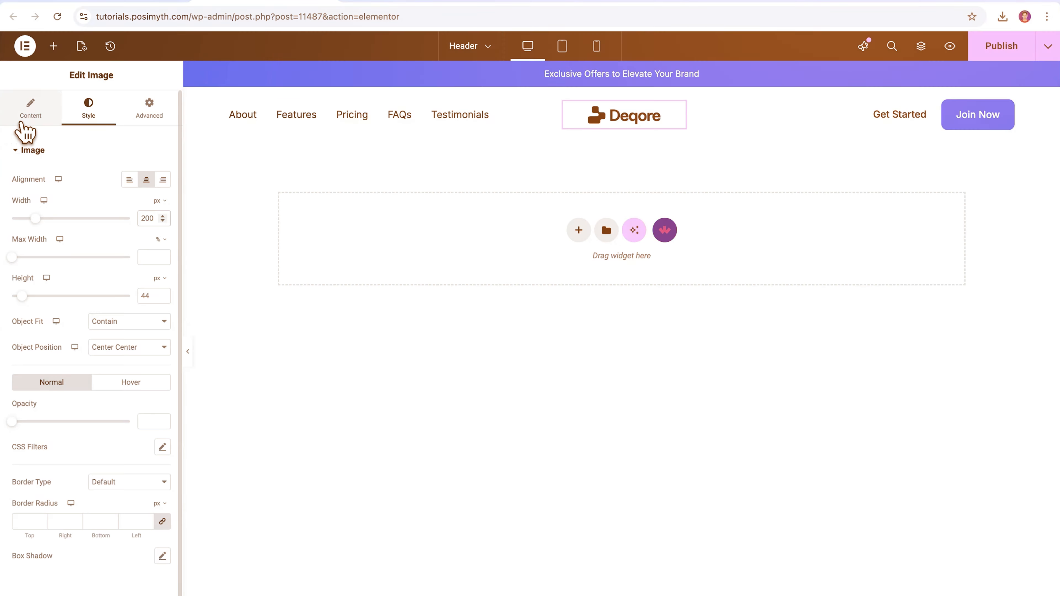
click(25, 121)
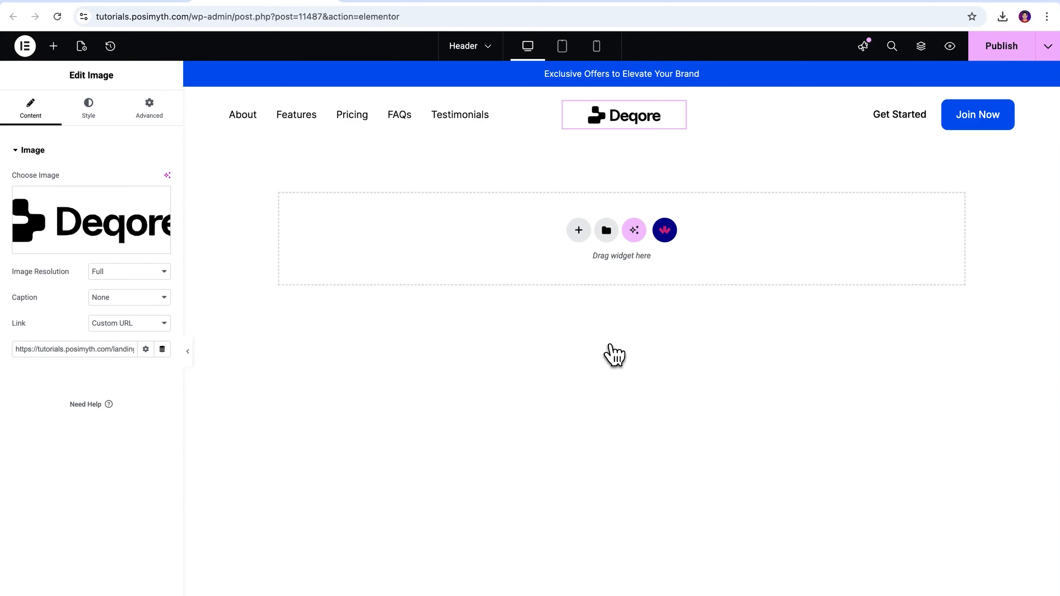
click(998, 47)
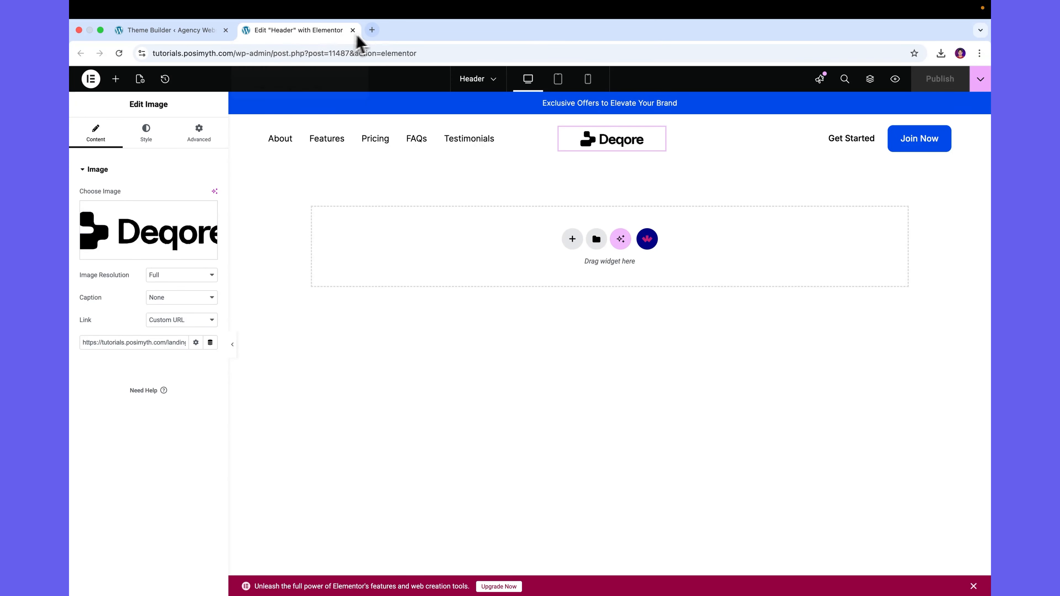
Close the header editor and open the Footer template in Elementor from the Theme Builder.
click(353, 30)
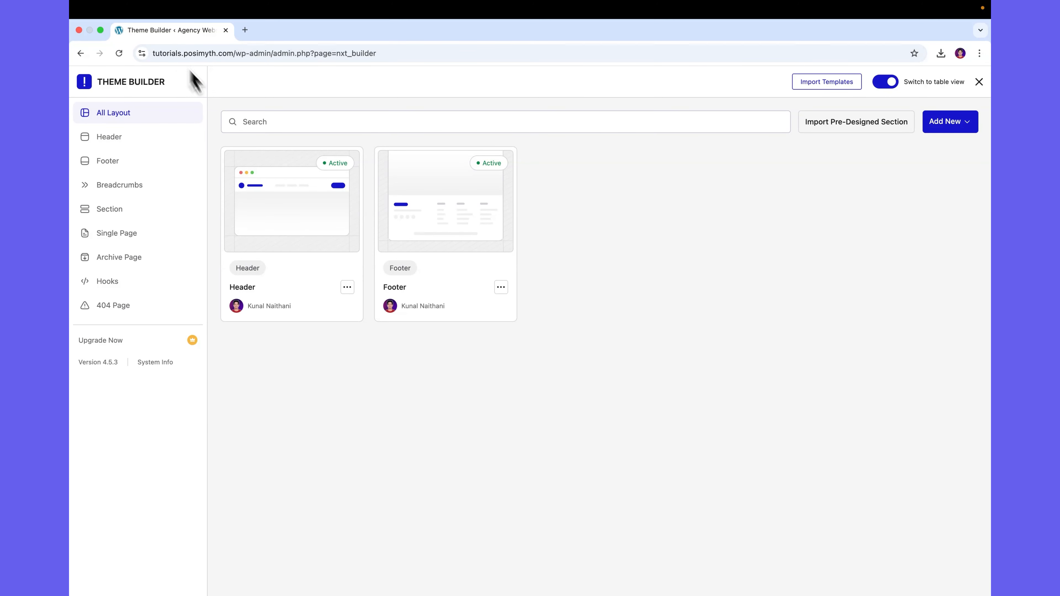
mouse_move(432, 247)
click(433, 211)
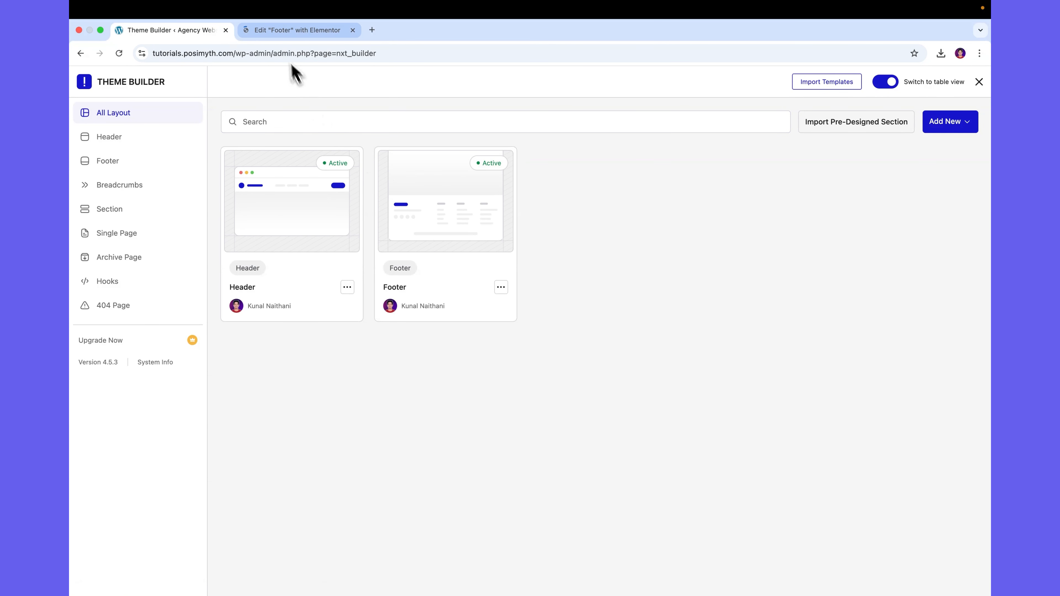
click(277, 38)
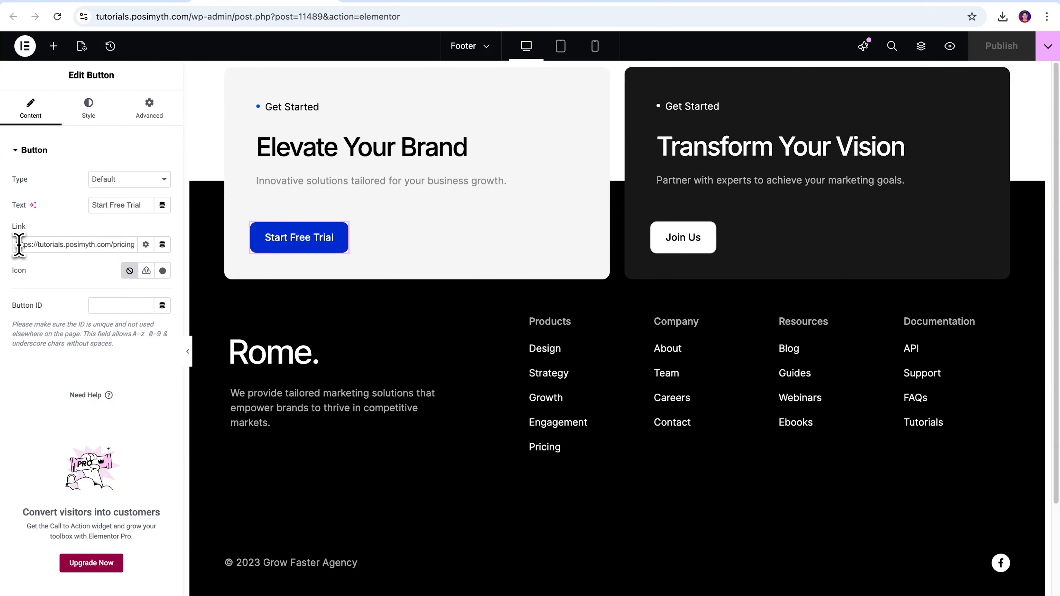
Copy the Start Free Trial button's link and change its text to Start With Us.
drag(17, 245, 162, 253)
click(97, 251)
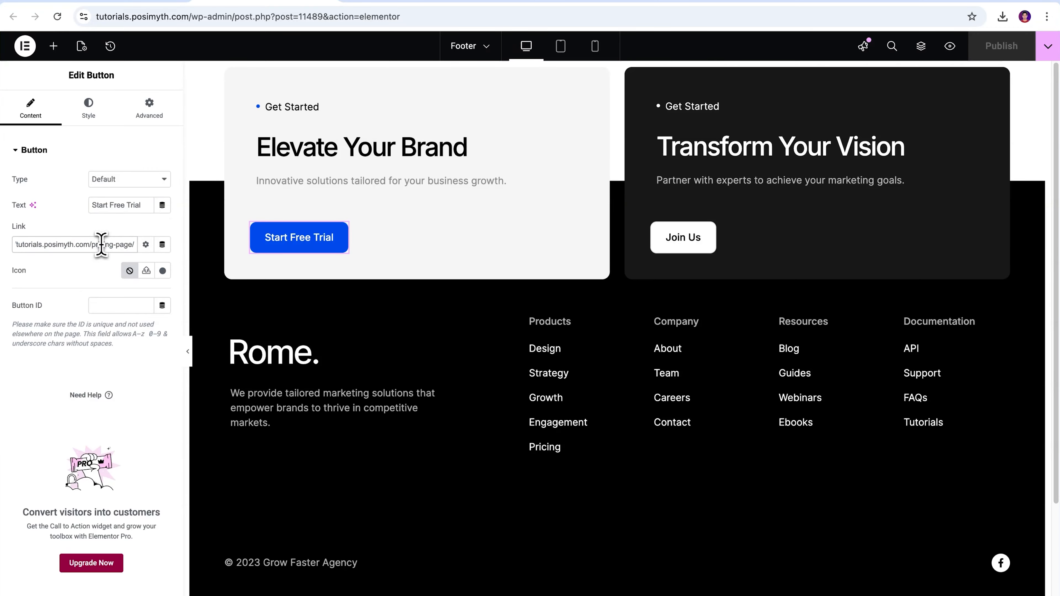
click(145, 205)
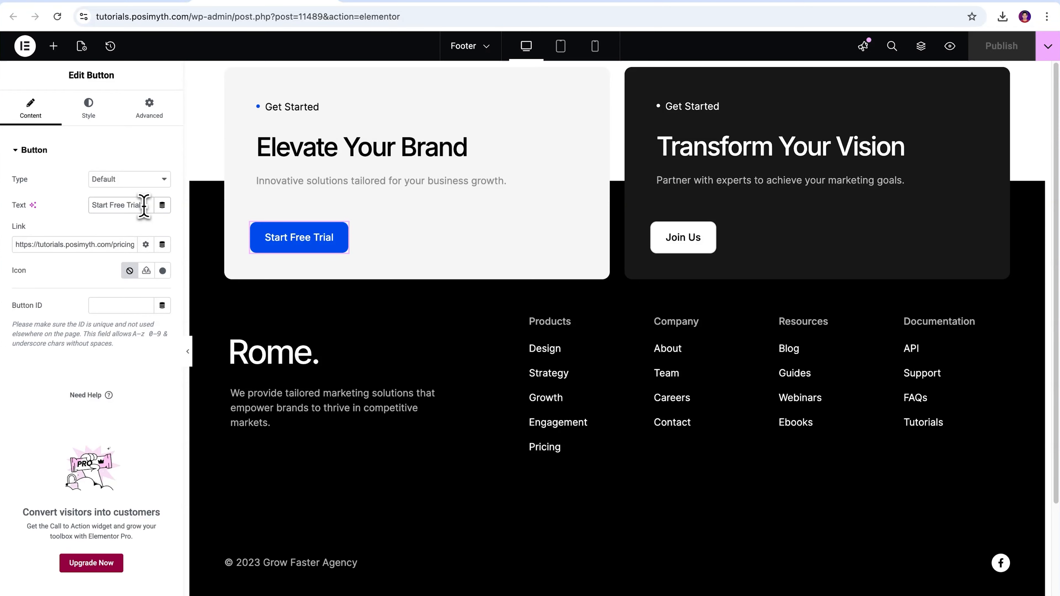
key(BackSpace)
key(BackSpace)
key(BackSpace)
key(BackSpace)
key(BackSpace)
key(BackSpace)
key(BackSpace)
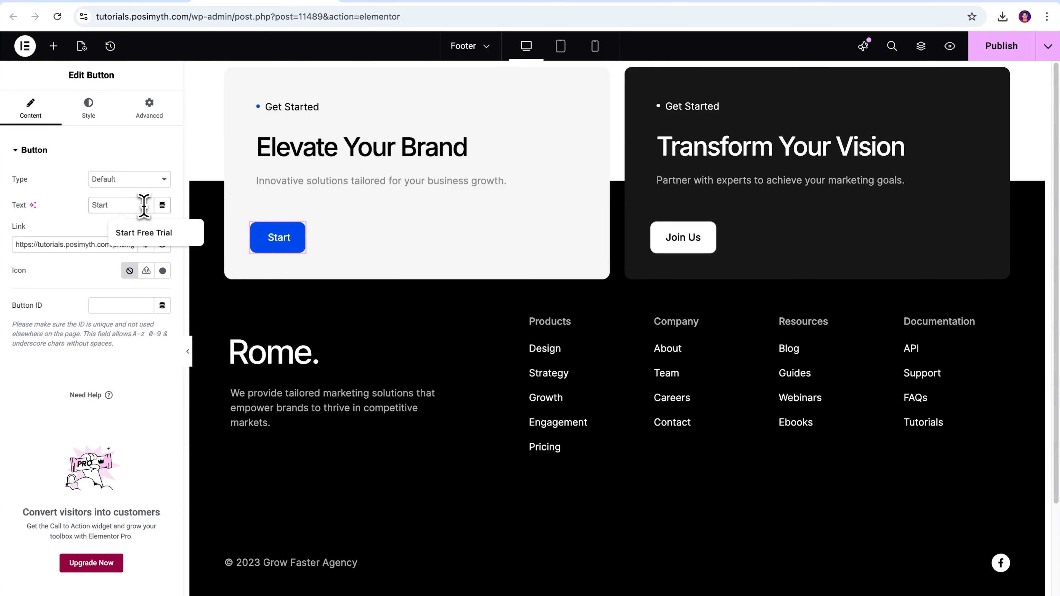
text(With Us)
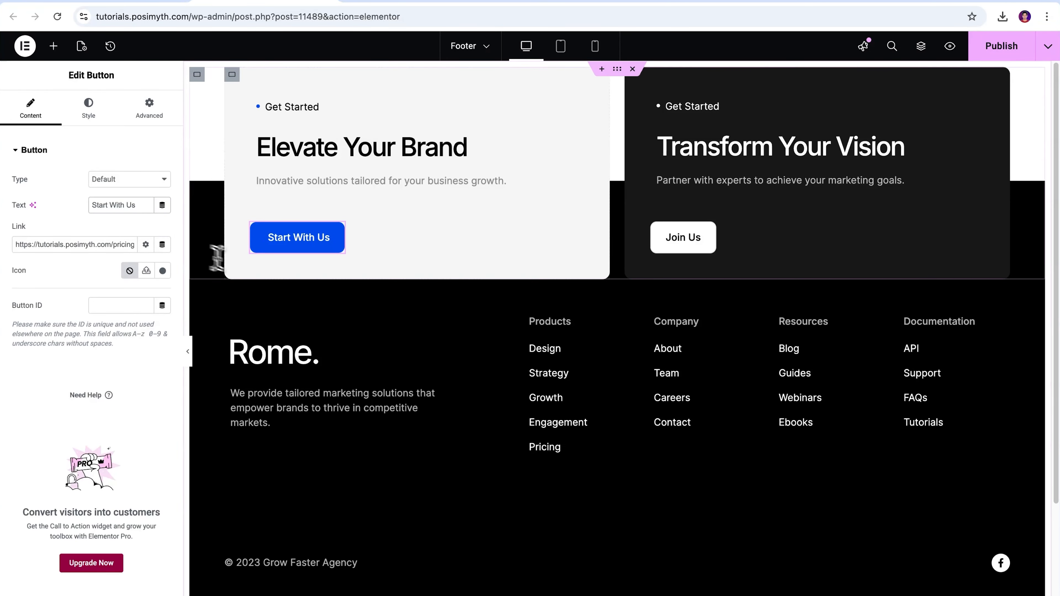
Paste the copied link into the Join Us button's link field.
click(689, 248)
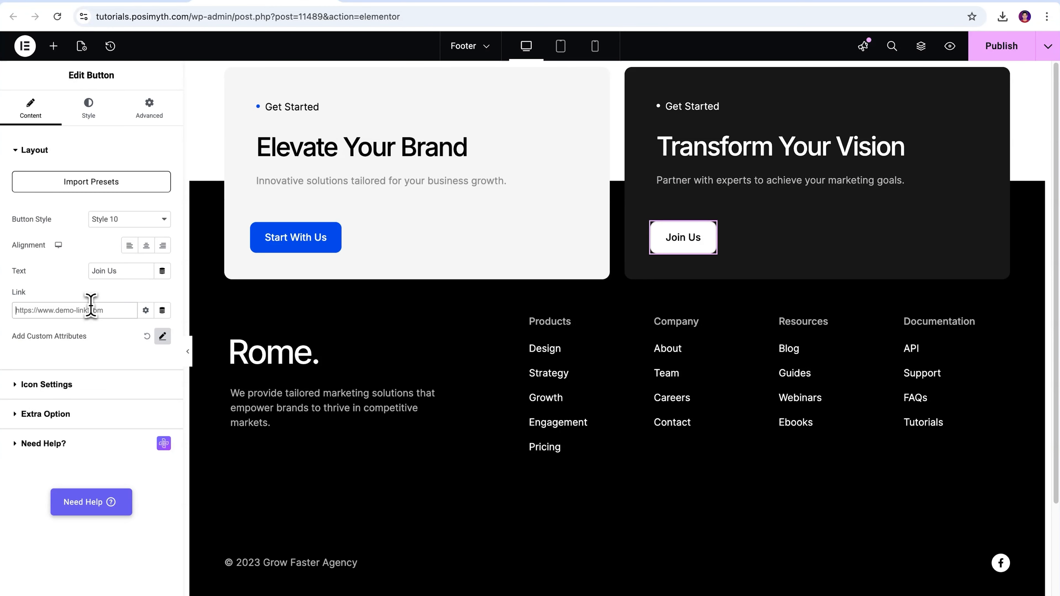
key(ctrl+v)
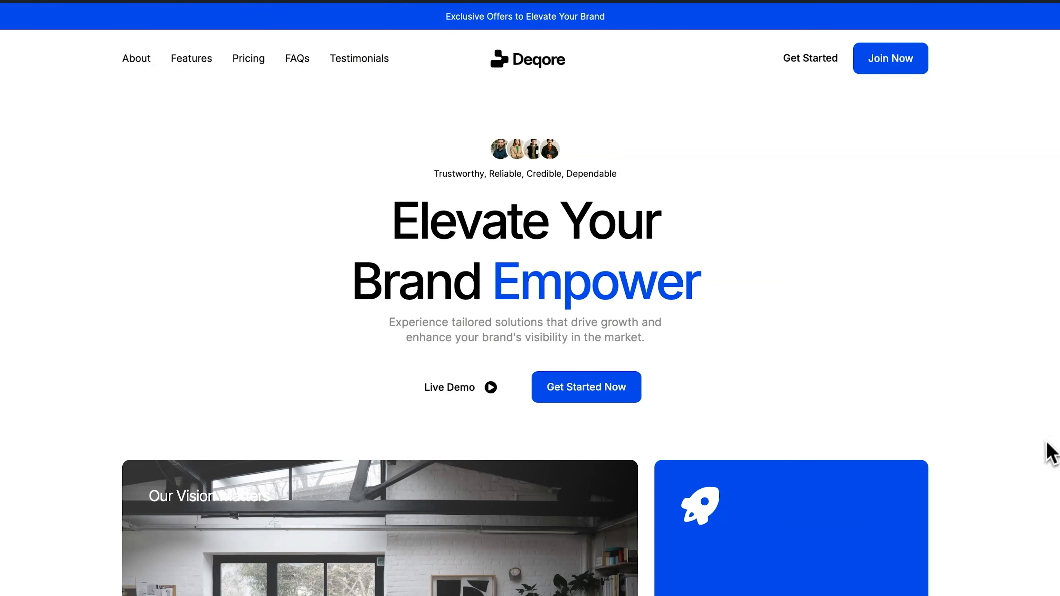
Browse the live site's sections and test the header navigation links.
scroll(1052, 451, down, 20)
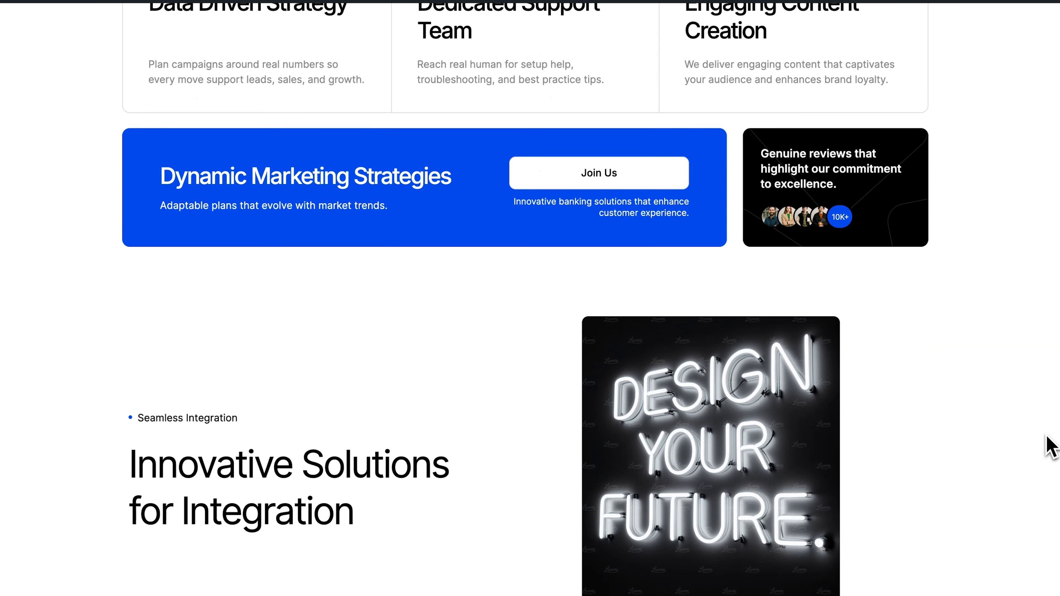
scroll(1048, 445, down, 20)
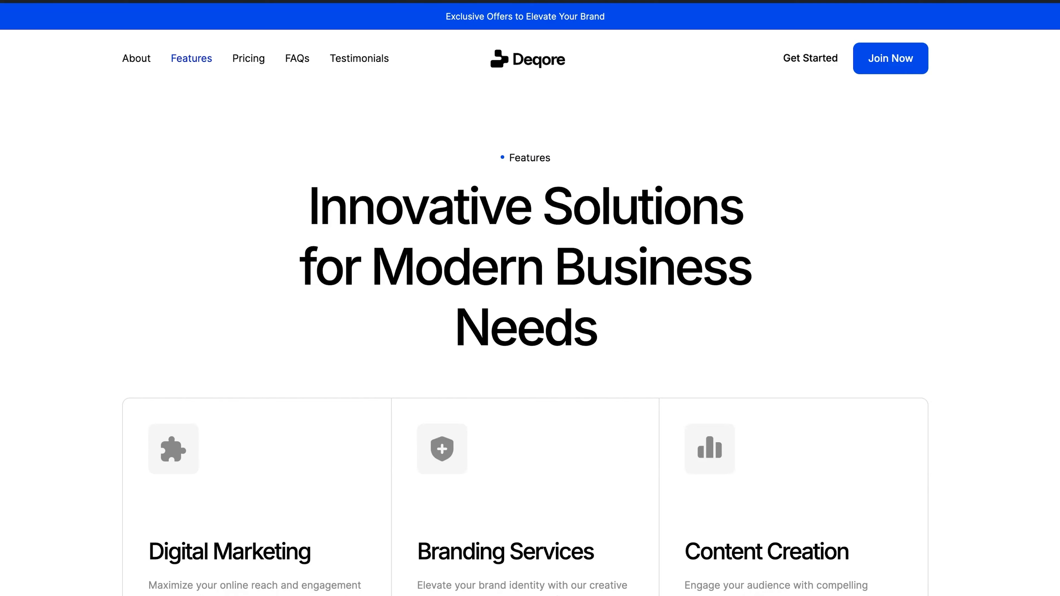
scroll(1049, 249, down, 15)
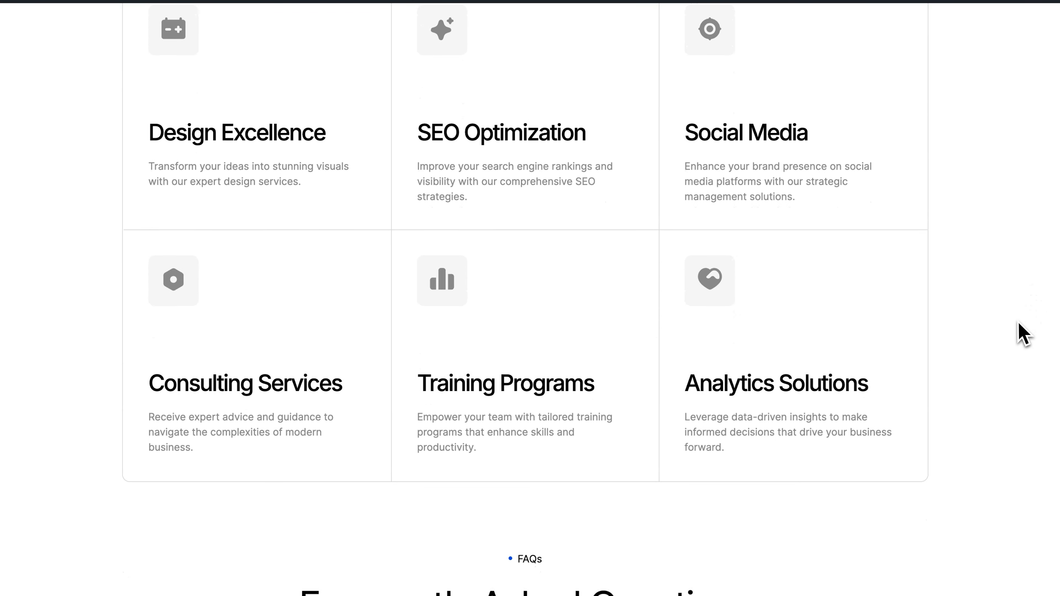
scroll(1022, 332, down, 14)
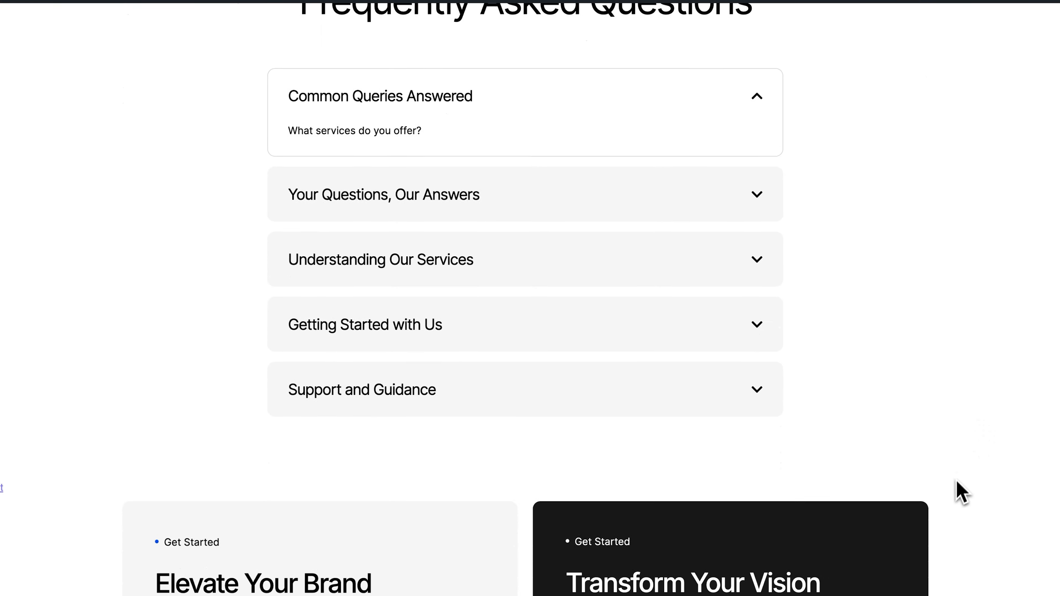
scroll(956, 509, down, 10)
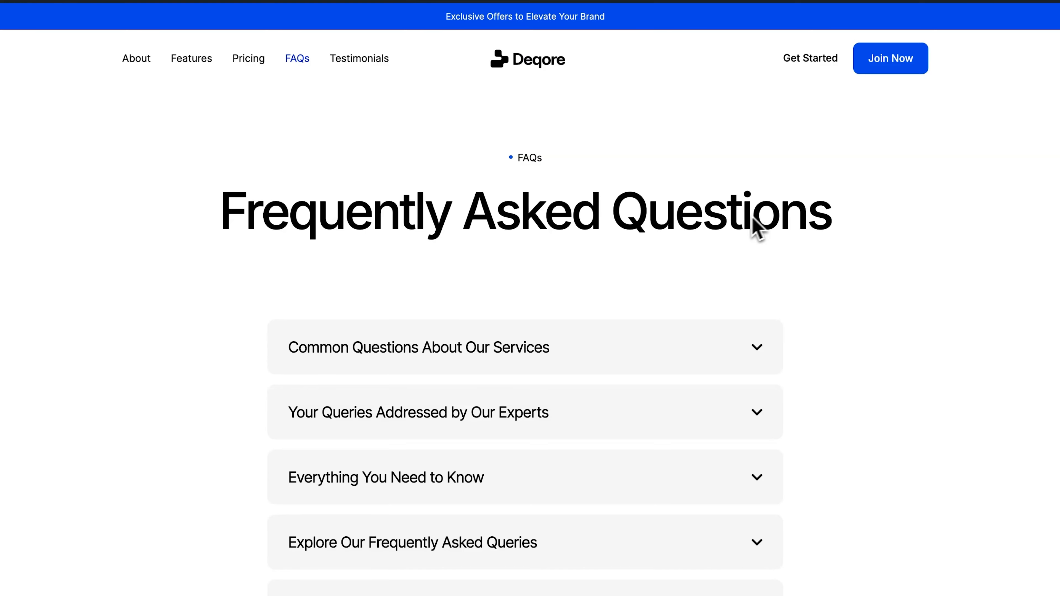
click(373, 59)
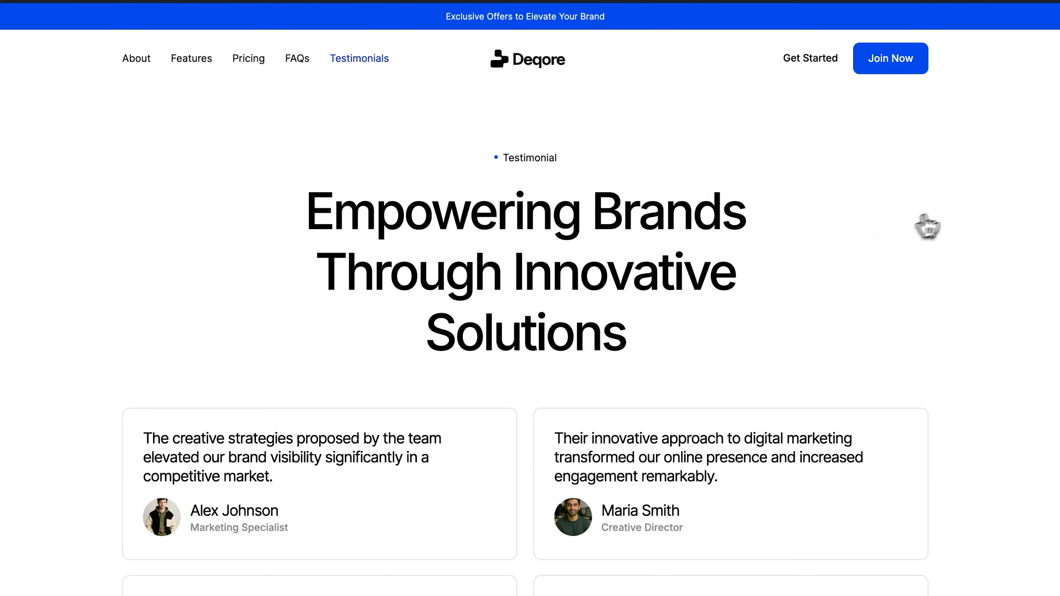
scroll(963, 213, down, 15)
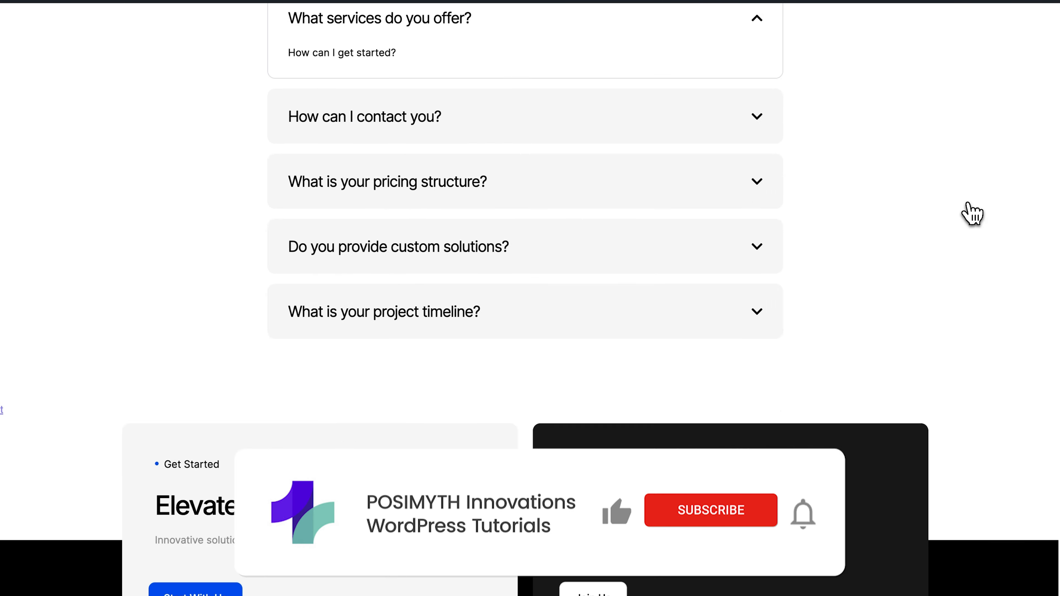
scroll(973, 213, down, 5)
scroll(973, 213, up, 8)
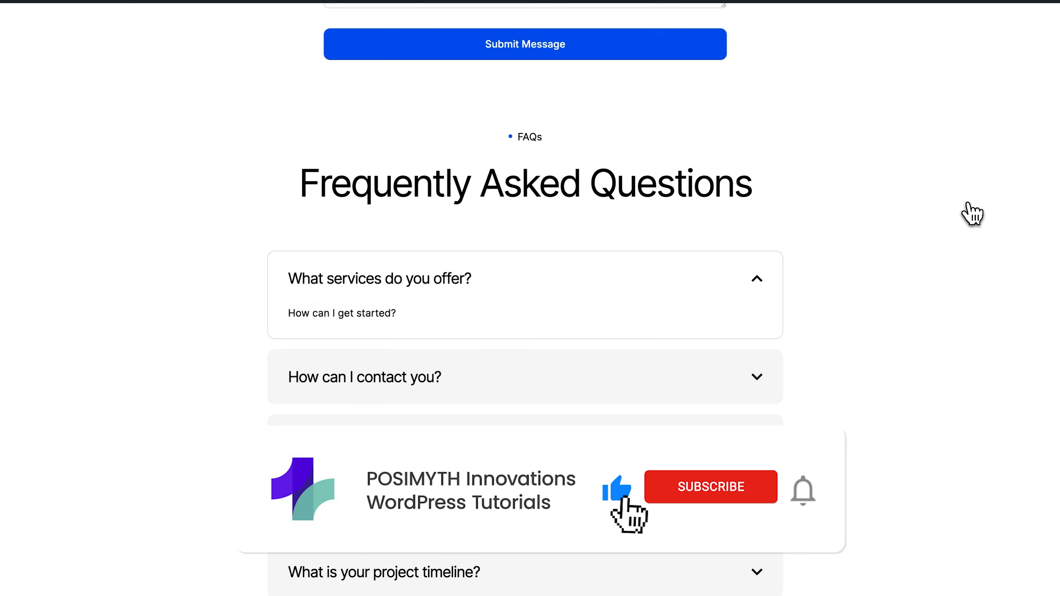
scroll(973, 213, up, 12)
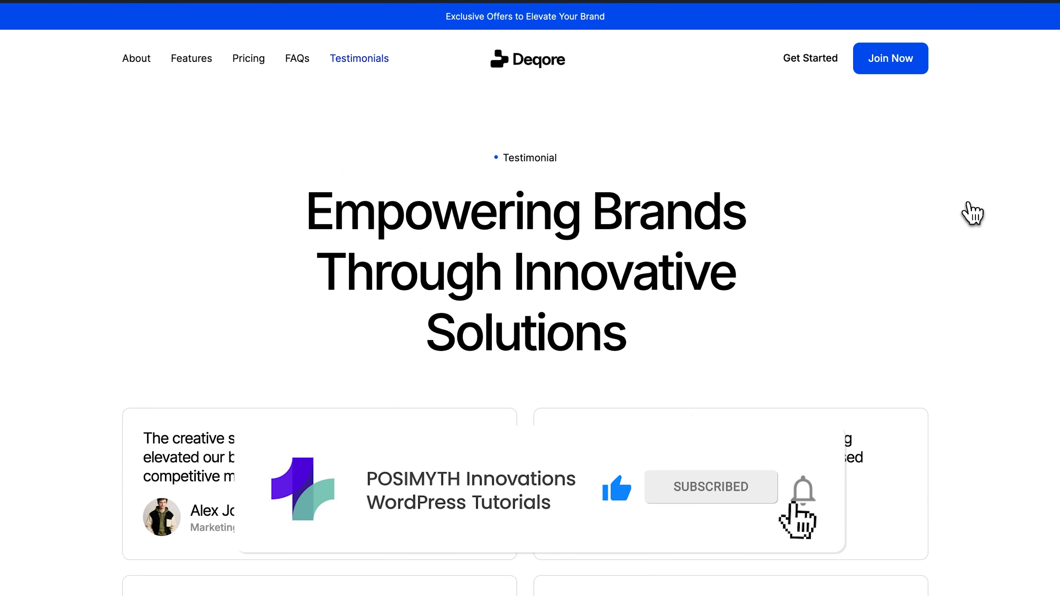